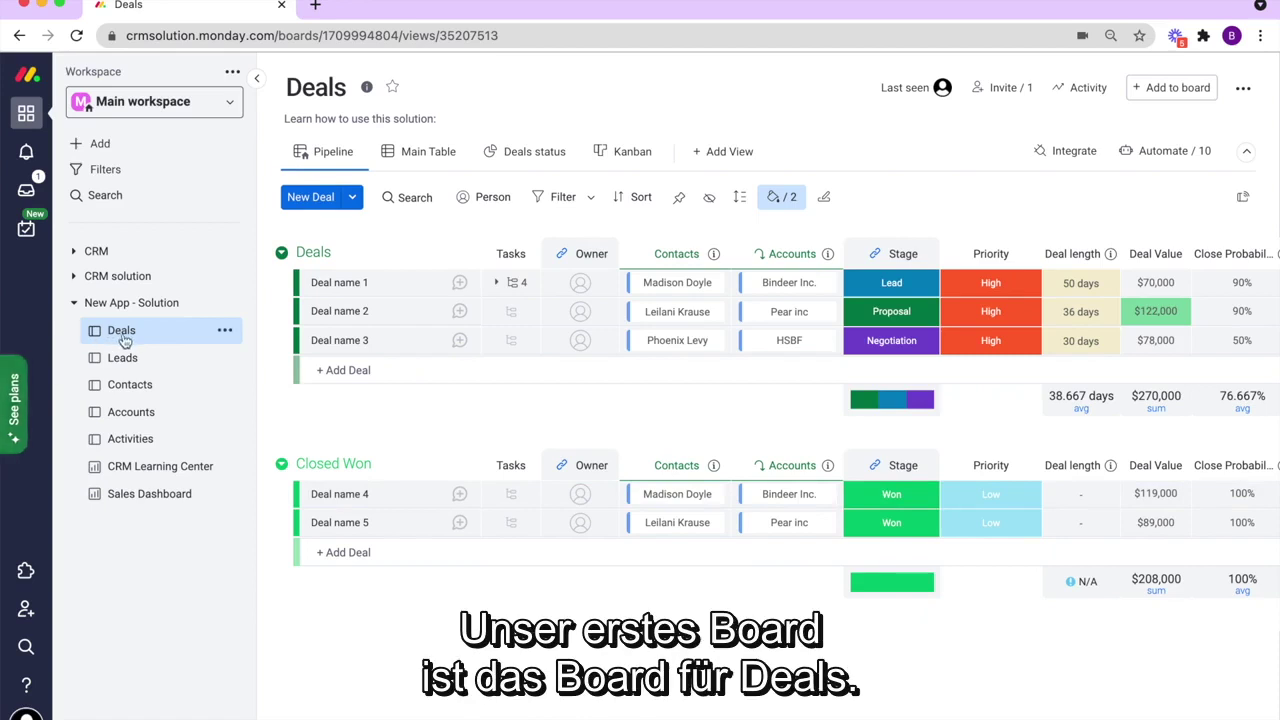
Examine the Deals board's columns across the Deals and Closed Won groups, through to the deal notes.
{"action": "scroll", "coordinate": [510, 398], "scroll_direction": "right", "scroll_amount": 5}
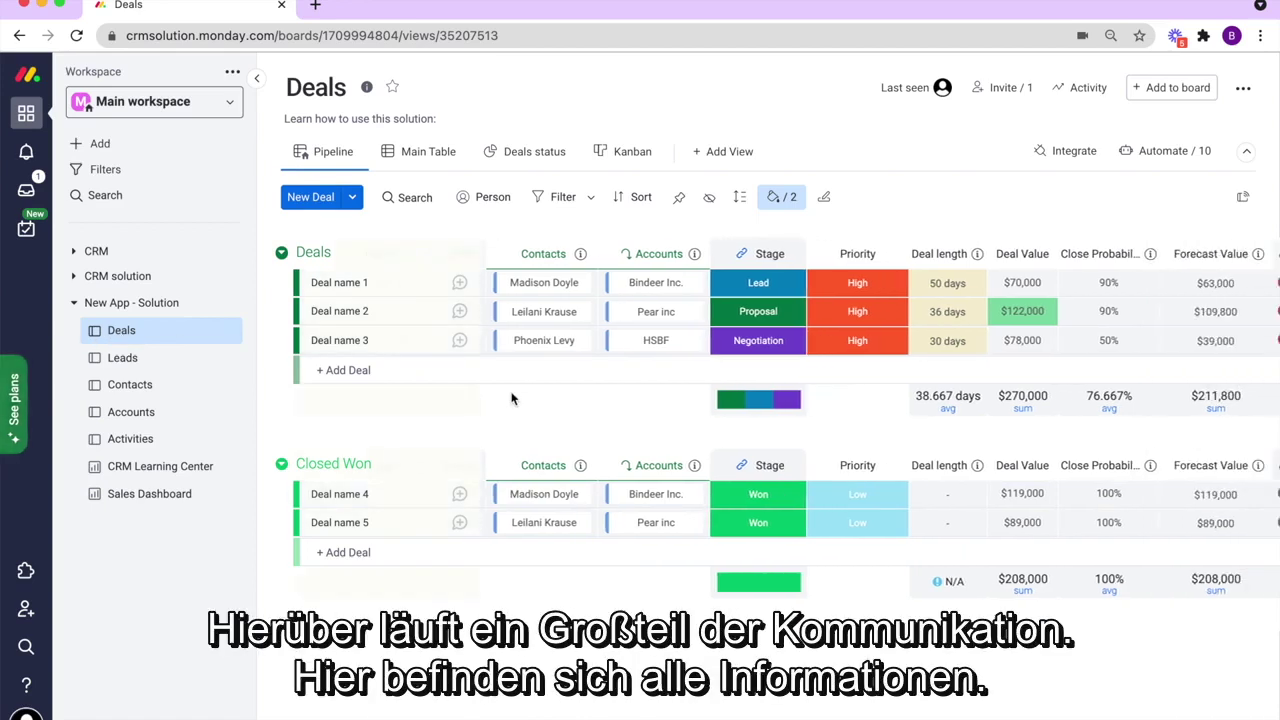
{"action": "scroll", "coordinate": [510, 398], "scroll_direction": "right", "scroll_amount": 4}
{"action": "scroll", "coordinate": [510, 398], "scroll_direction": "right", "scroll_amount": 10}
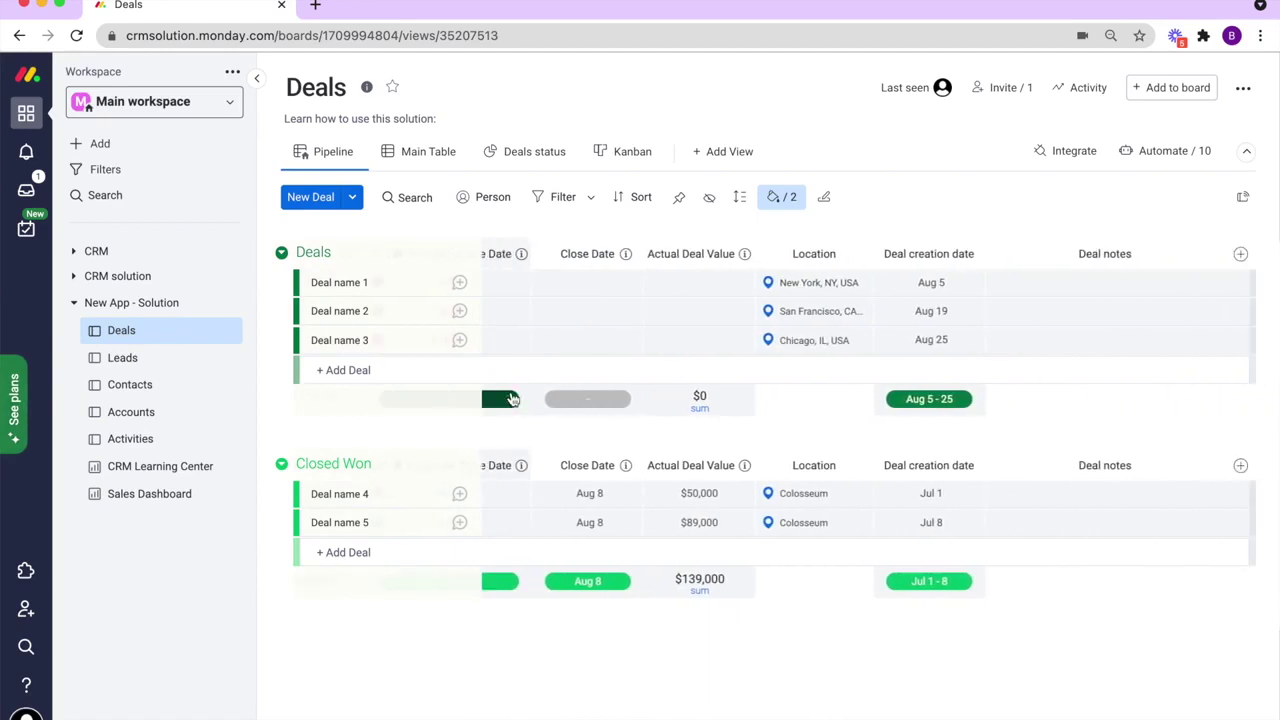
{"action": "scroll", "coordinate": [511, 398], "scroll_direction": "left", "scroll_amount": 15}
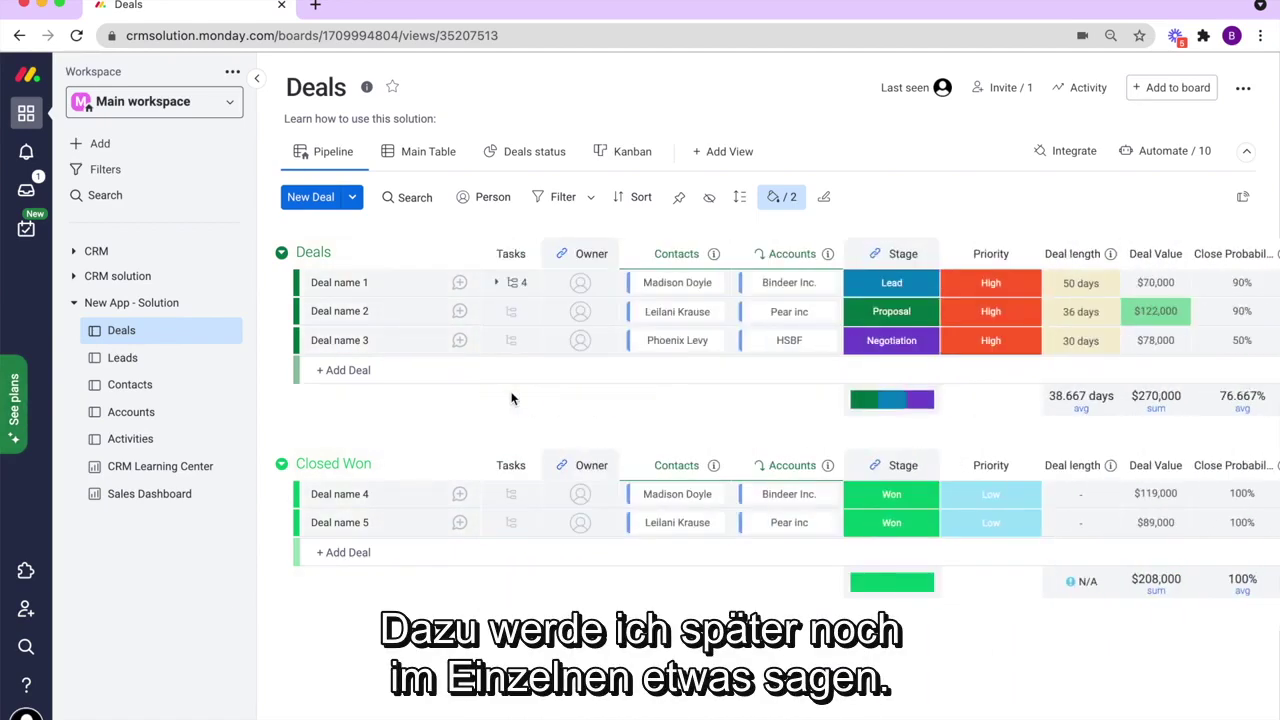
Add a new lead to the New Leads group on the Leads board, entering the lead's name.
{"action": "left_click", "coordinate": [163, 366]}
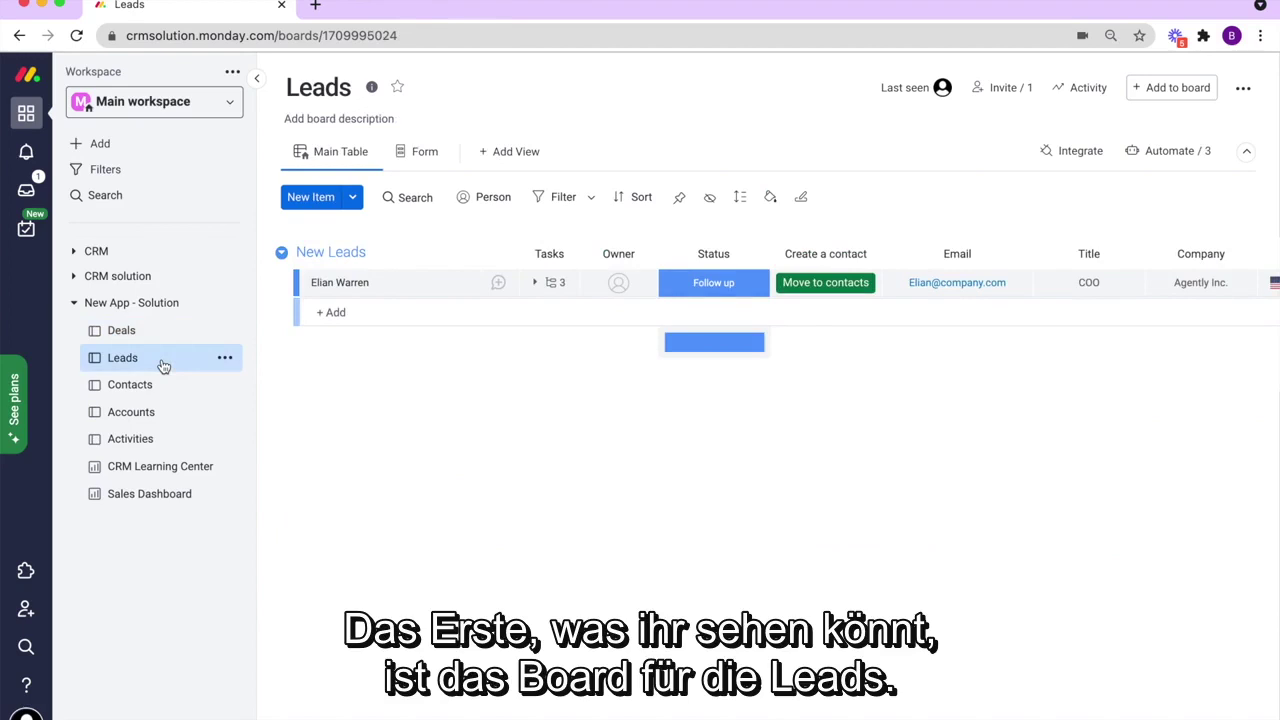
{"action": "left_click", "coordinate": [335, 313]}
{"action": "type", "text": "Ben F"}
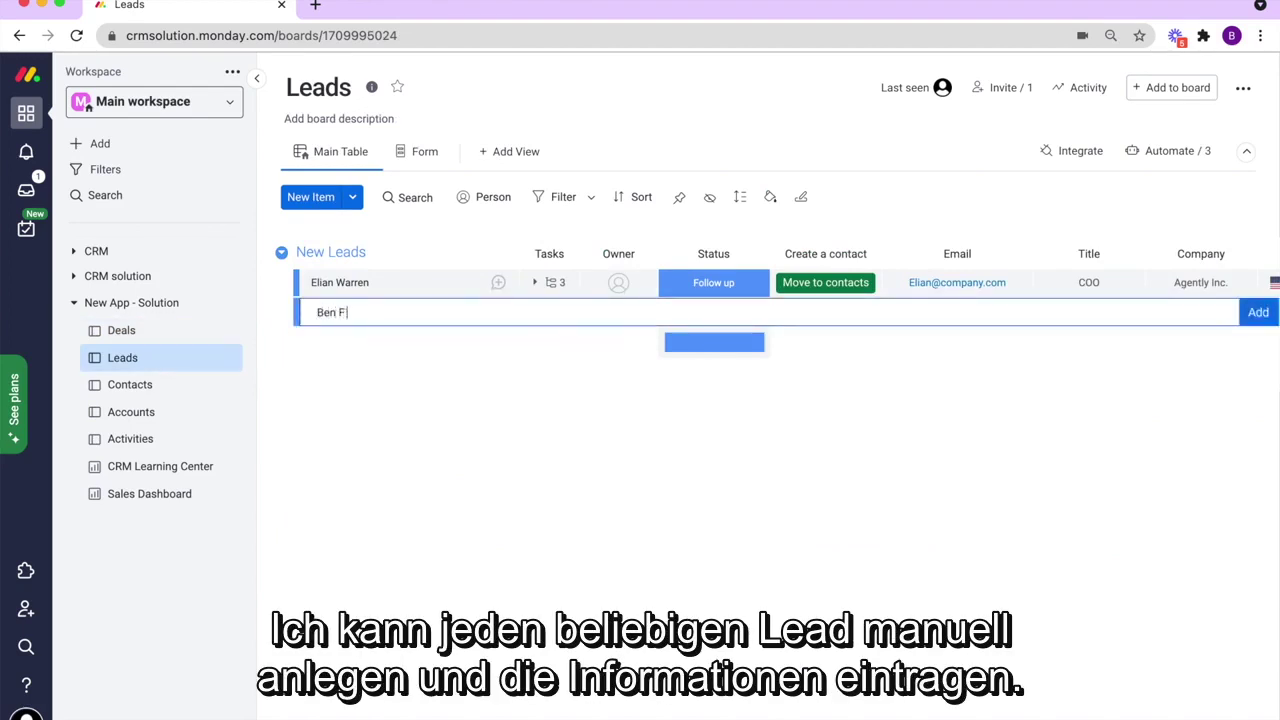
{"action": "key", "text": "Return"}
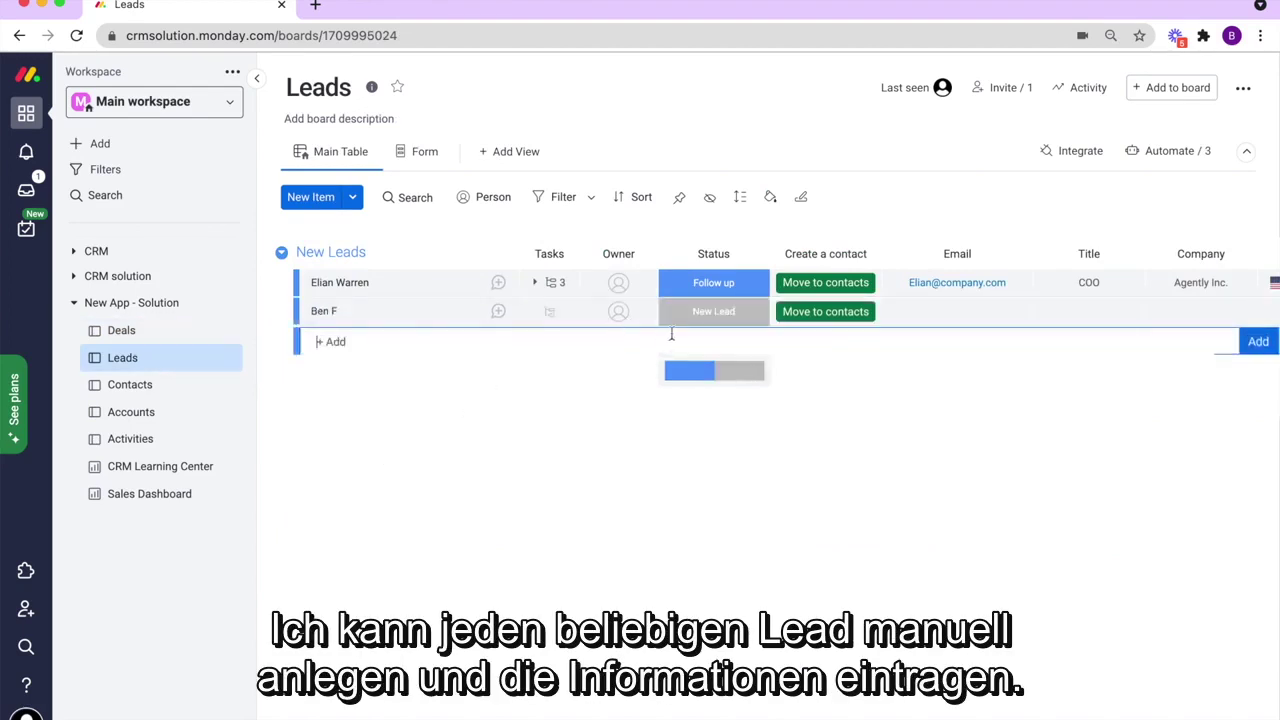
{"action": "left_click", "coordinate": [692, 318]}
{"action": "left_click", "coordinate": [535, 456]}
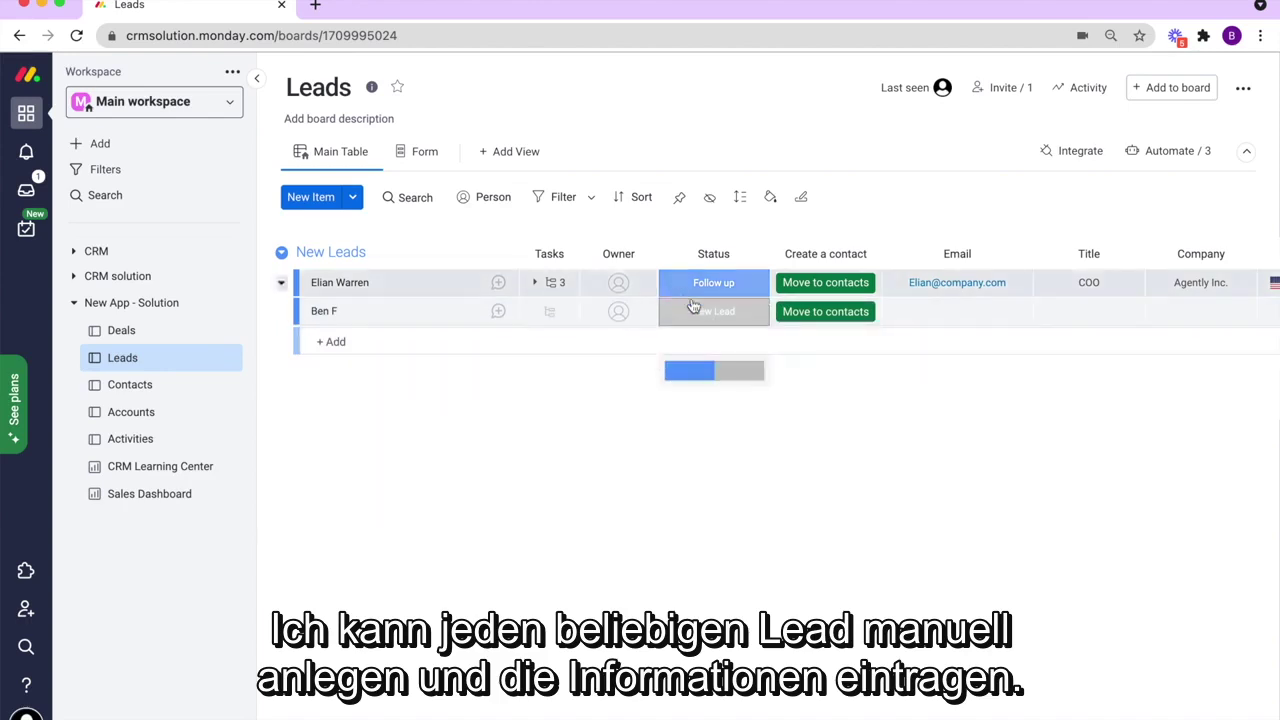
Look through the Contact Us Form in the Leads board's form view.
{"action": "left_click", "coordinate": [410, 156]}
{"action": "scroll", "coordinate": [602, 403], "scroll_direction": "down", "scroll_amount": 5}
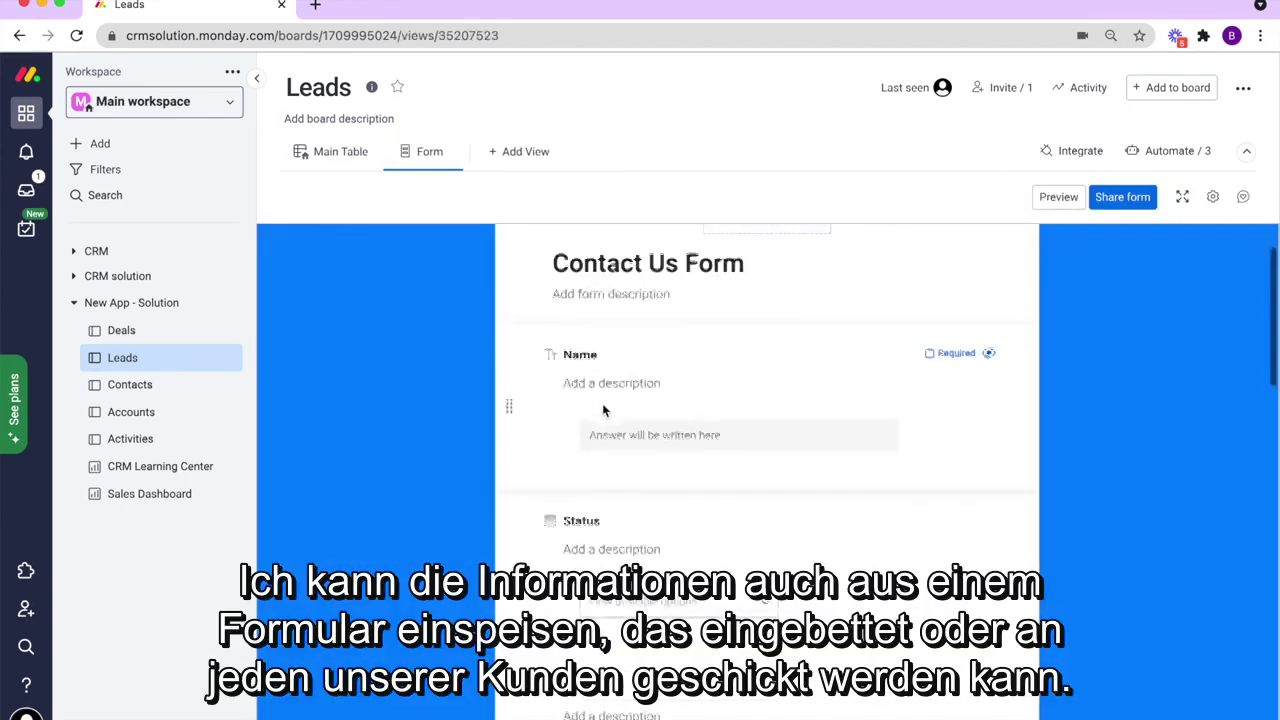
{"action": "scroll", "coordinate": [602, 403], "scroll_direction": "up", "scroll_amount": 5}
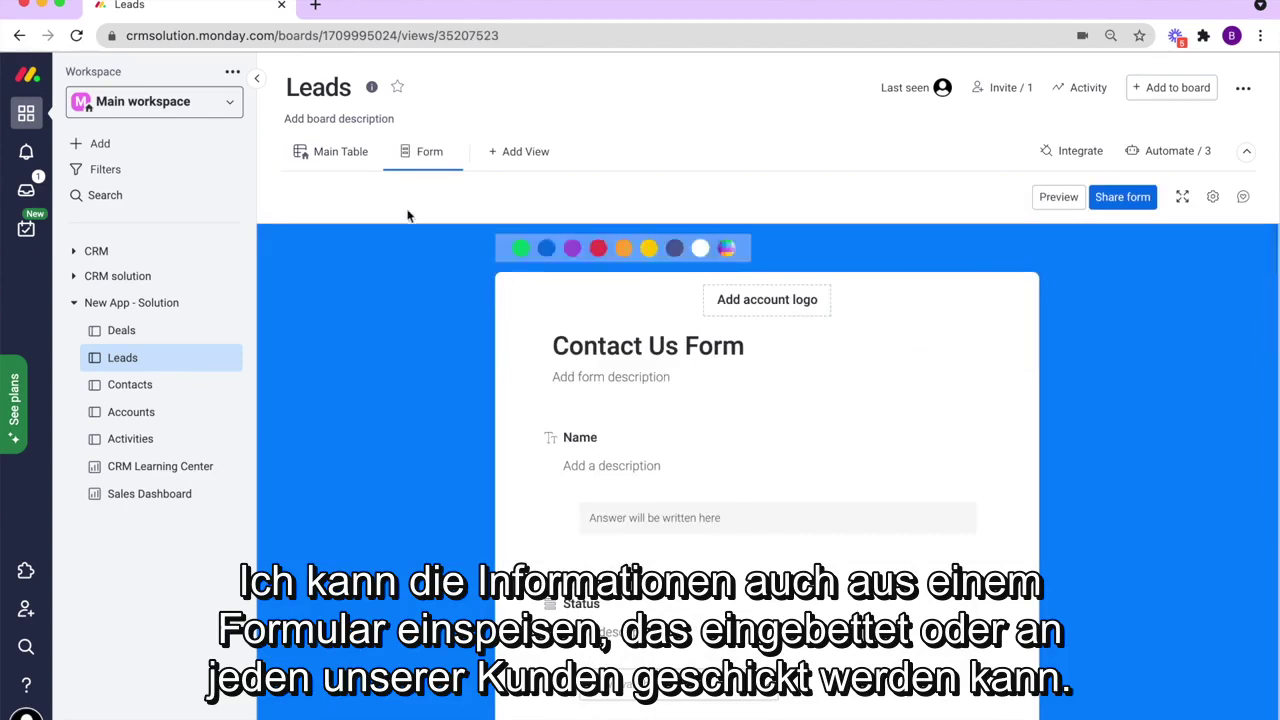
Return to the Leads main table, view the import of items from Excel, and close it without importing.
{"action": "left_click", "coordinate": [320, 158]}
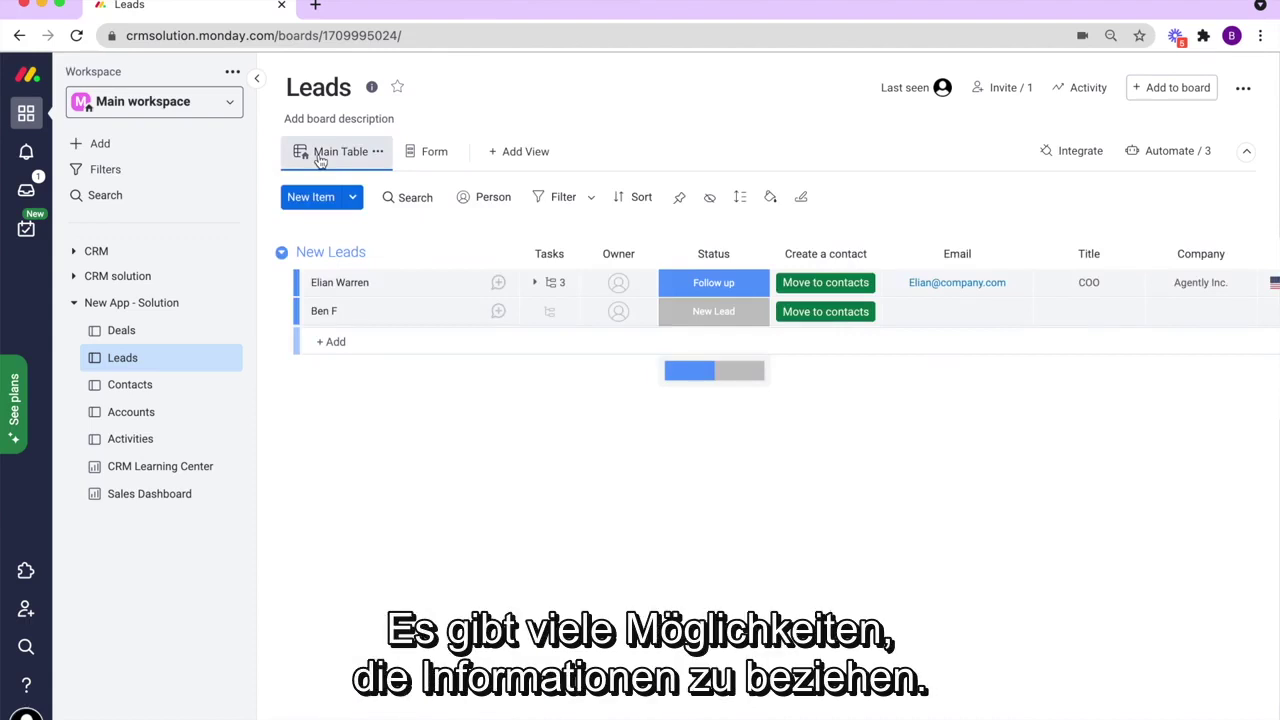
{"action": "left_click", "coordinate": [352, 197]}
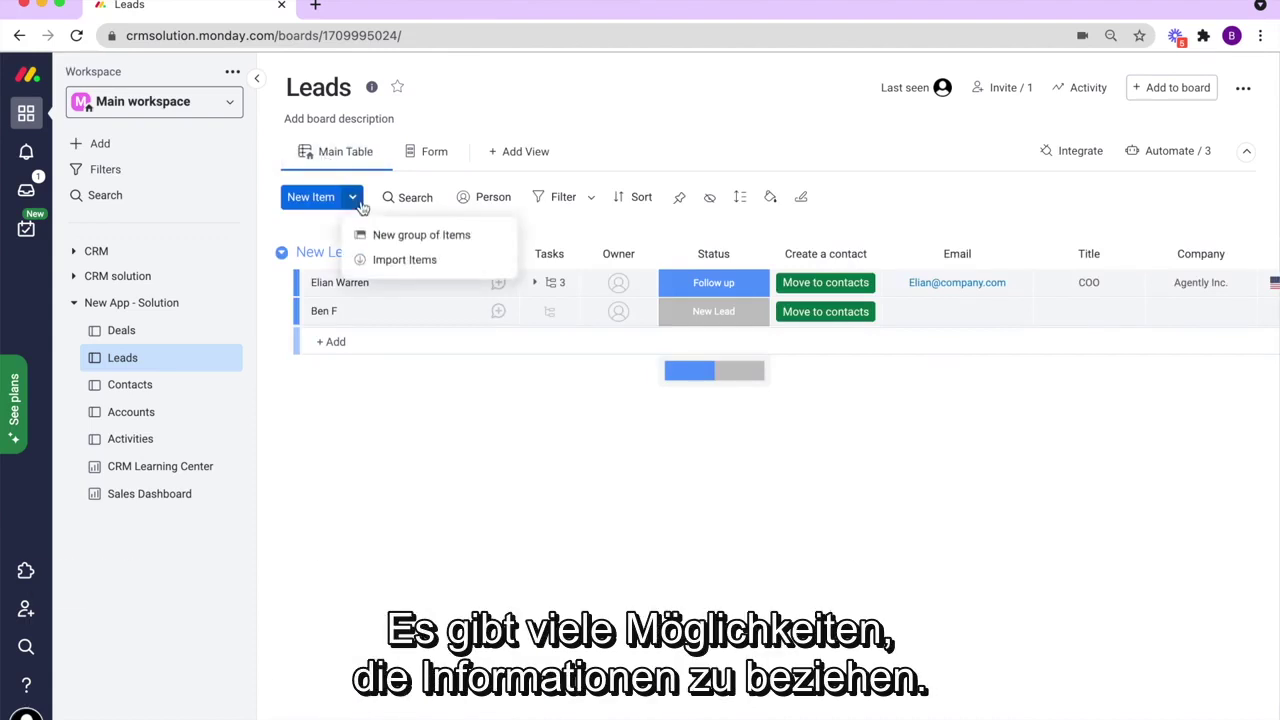
{"action": "left_click", "coordinate": [390, 260]}
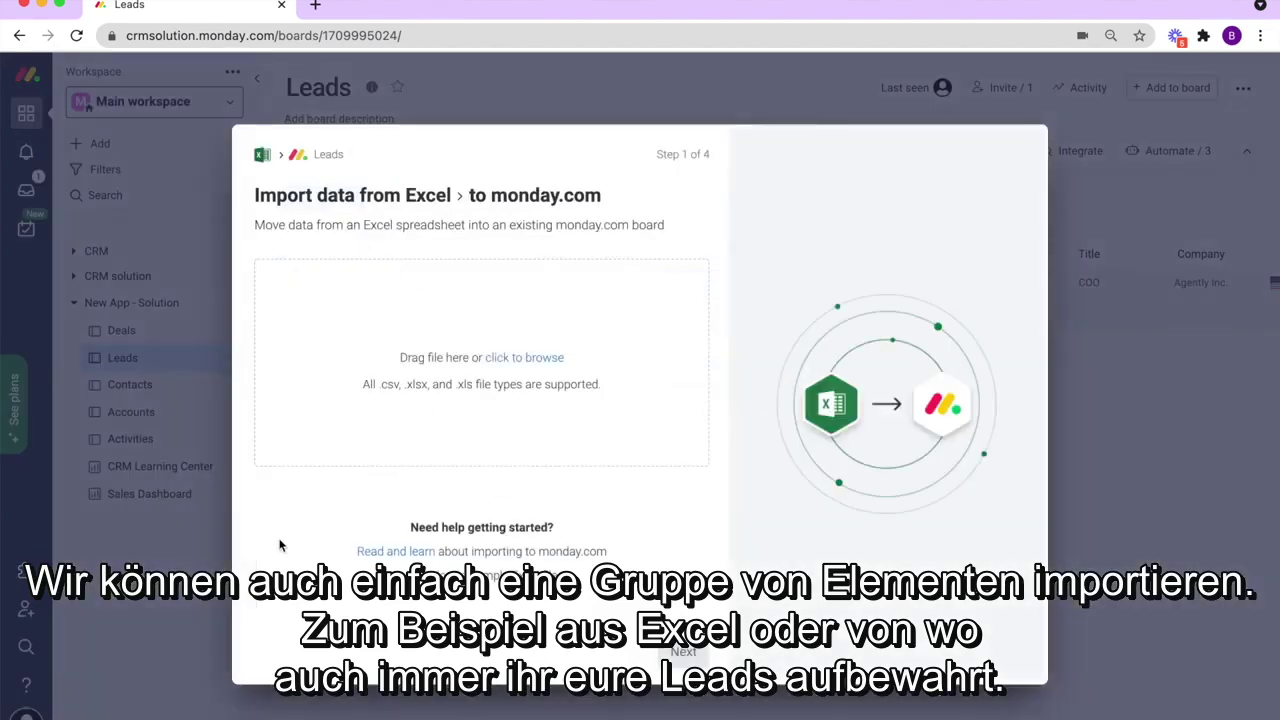
{"action": "left_click", "coordinate": [210, 540]}
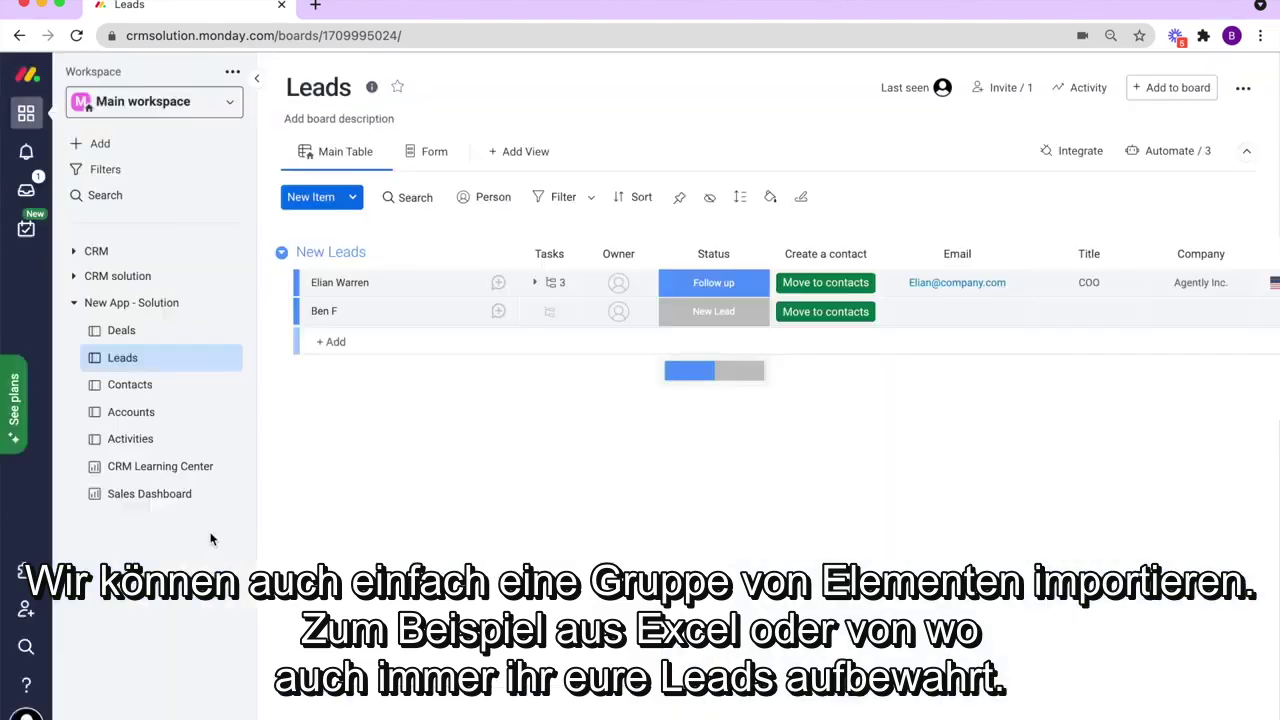
Move the newly added lead to contacts and review the active automations of the Leads board.
{"action": "left_click", "coordinate": [834, 312]}
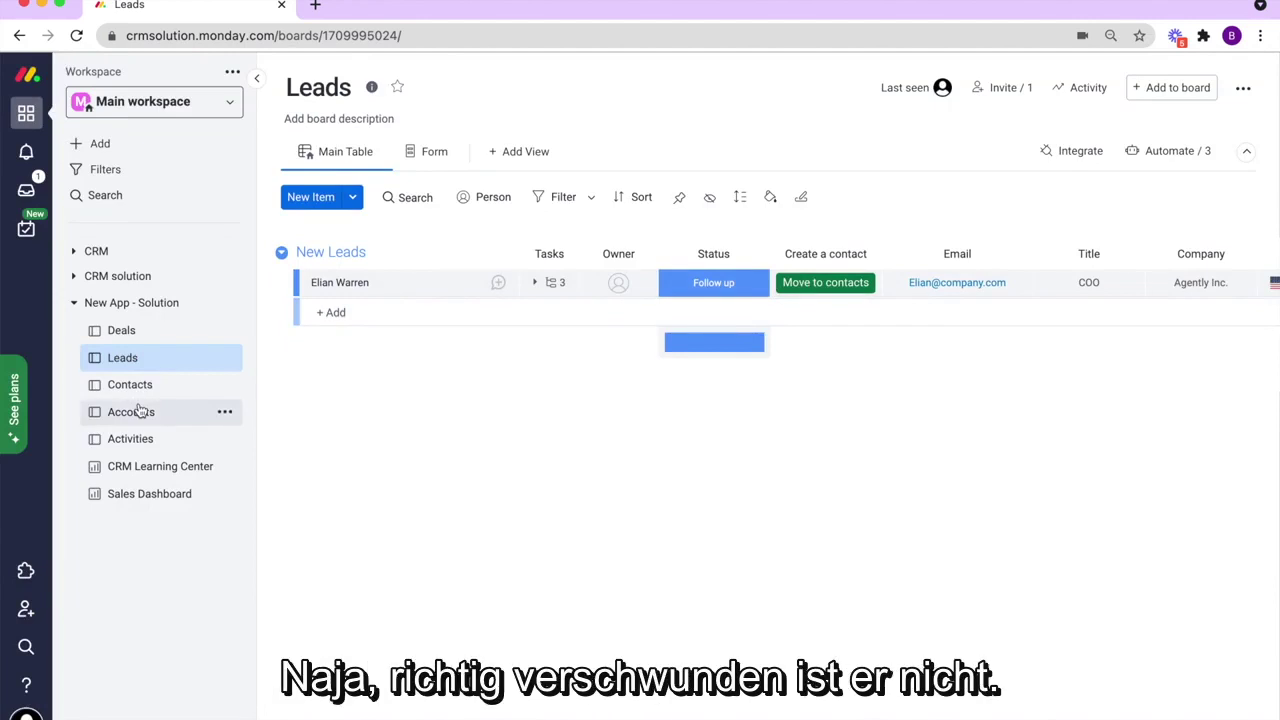
{"action": "left_click", "coordinate": [1152, 155]}
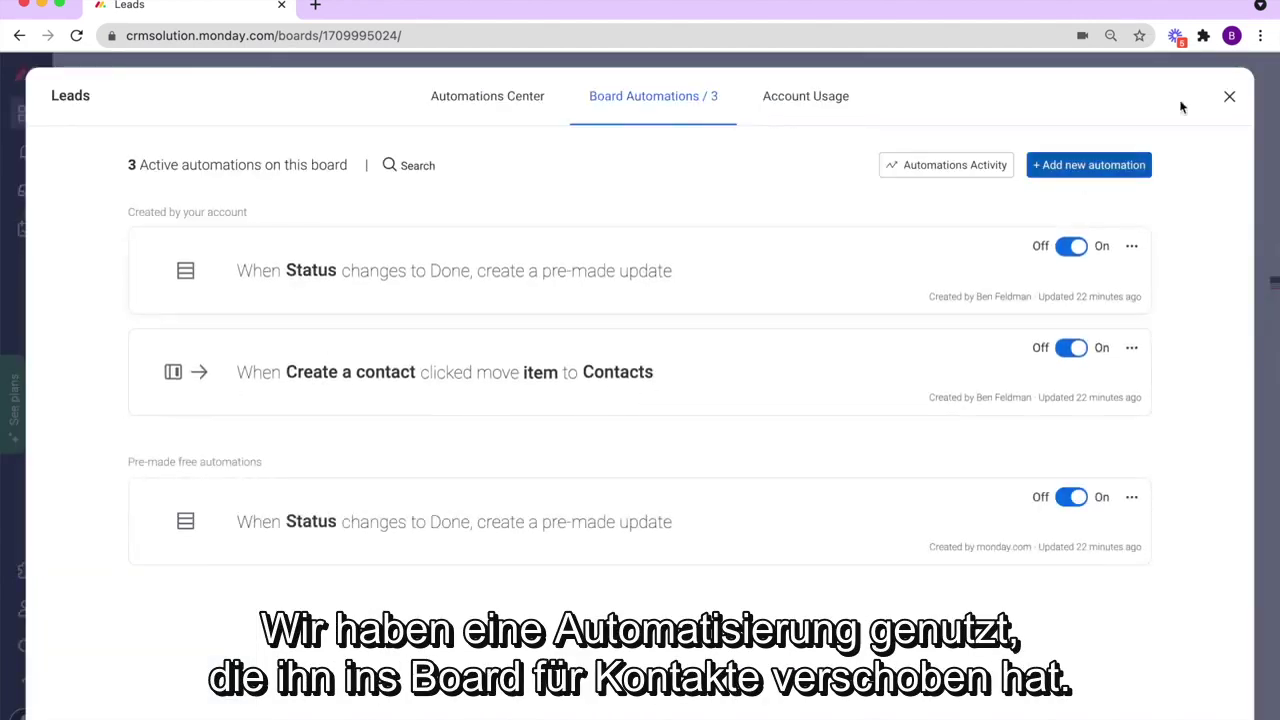
{"action": "left_click", "coordinate": [1229, 96]}
{"action": "left_click", "coordinate": [712, 290]}
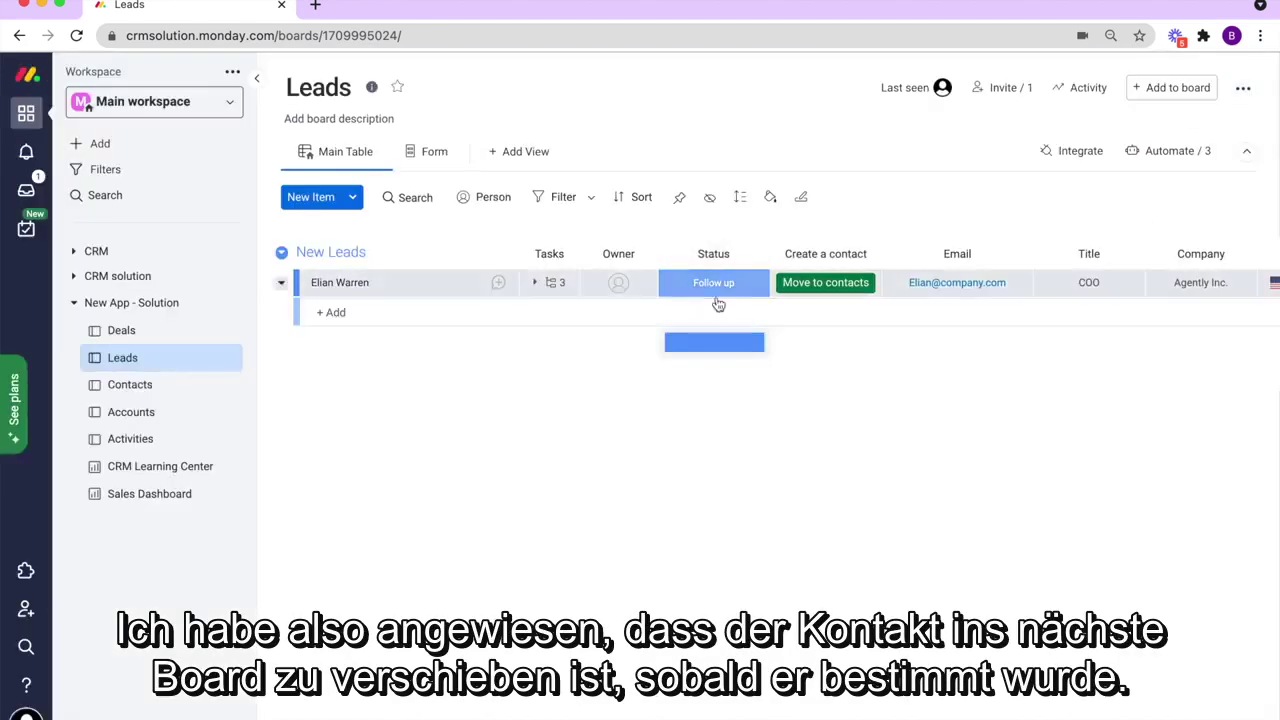
On the Contacts board, link the contact moved from Leads to the HSBF account.
{"action": "left_click", "coordinate": [128, 392]}
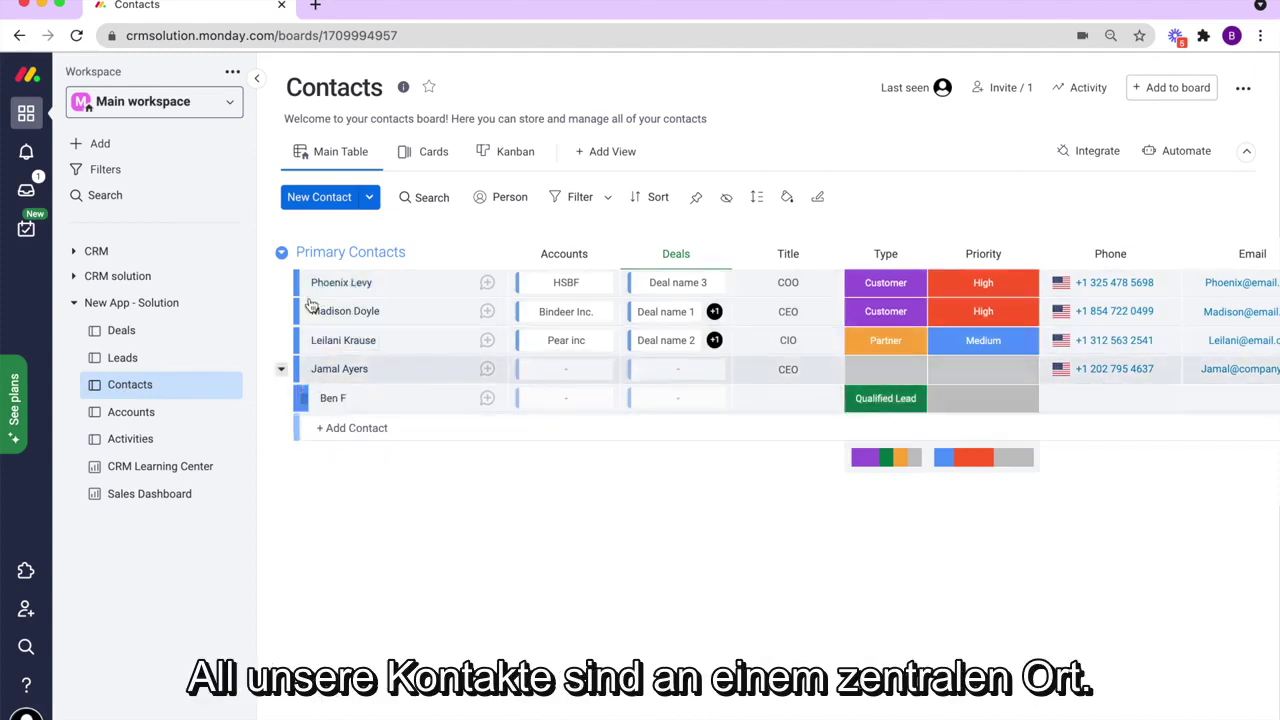
{"action": "scroll", "coordinate": [494, 372], "scroll_direction": "right", "scroll_amount": 2}
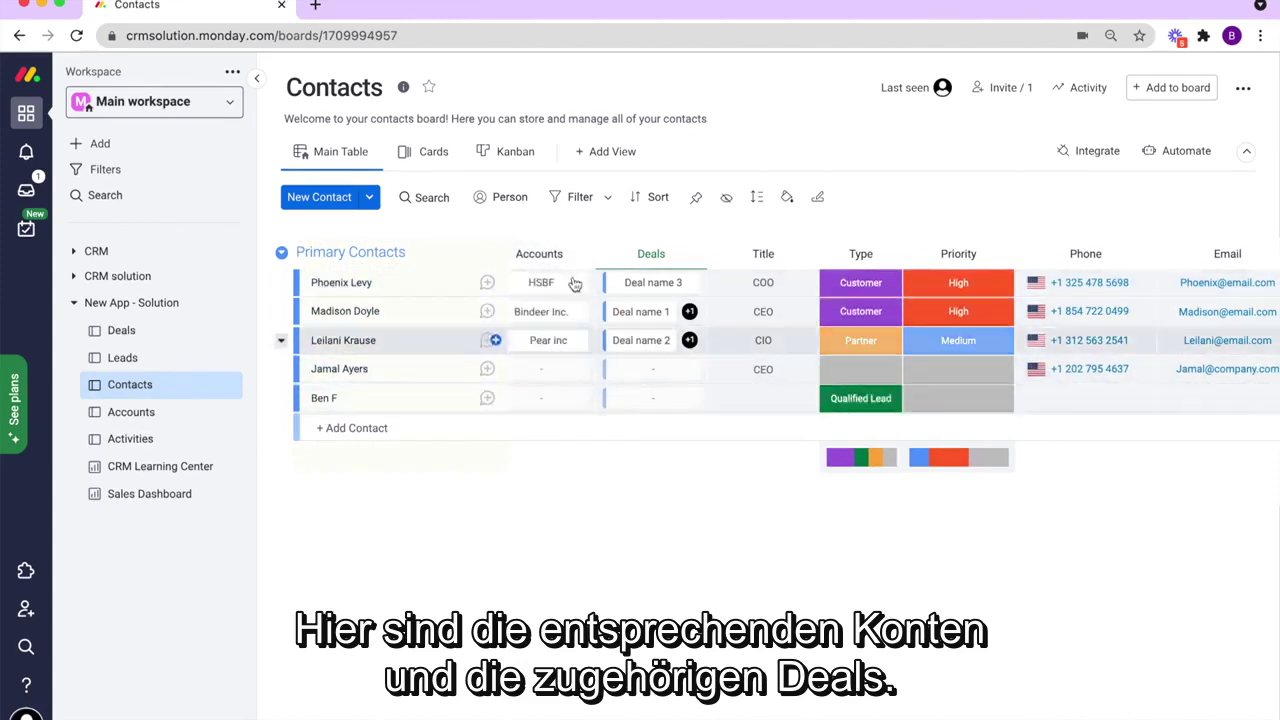
{"action": "scroll", "coordinate": [680, 397], "scroll_direction": "right", "scroll_amount": 2}
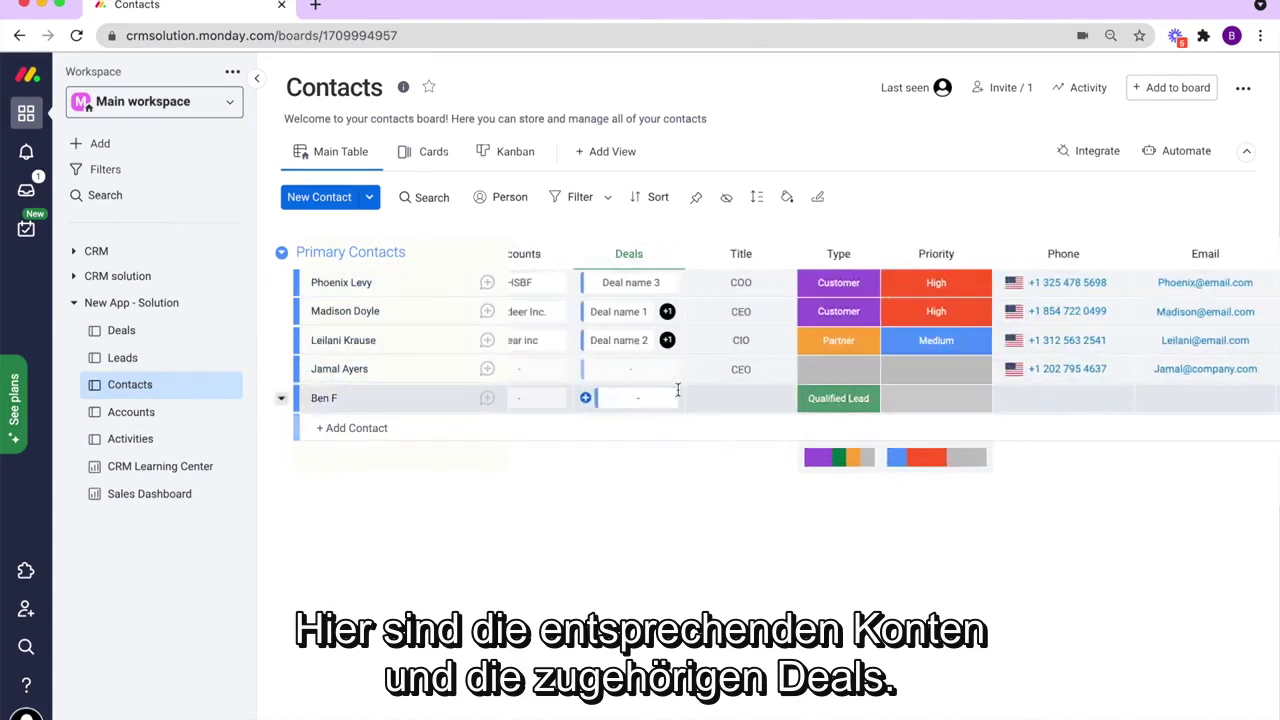
{"action": "scroll", "coordinate": [680, 397], "scroll_direction": "left", "scroll_amount": 4}
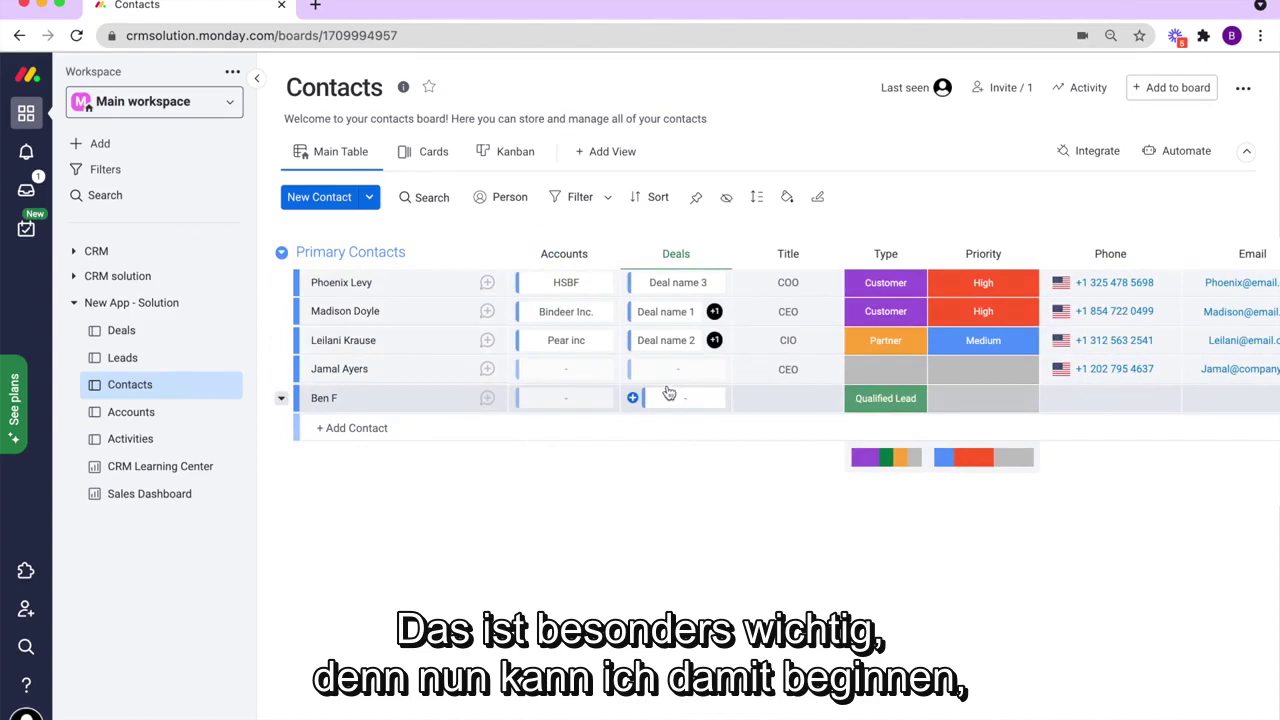
{"action": "left_click", "coordinate": [549, 397]}
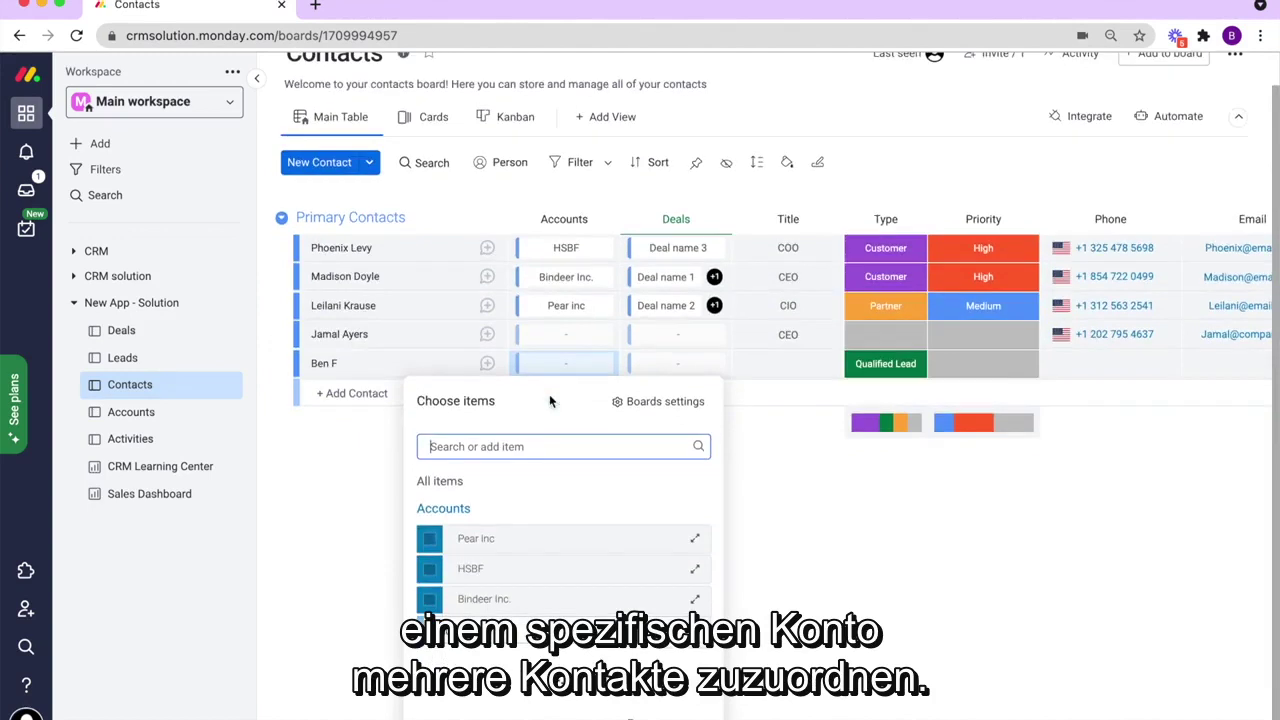
{"action": "left_click", "coordinate": [443, 569]}
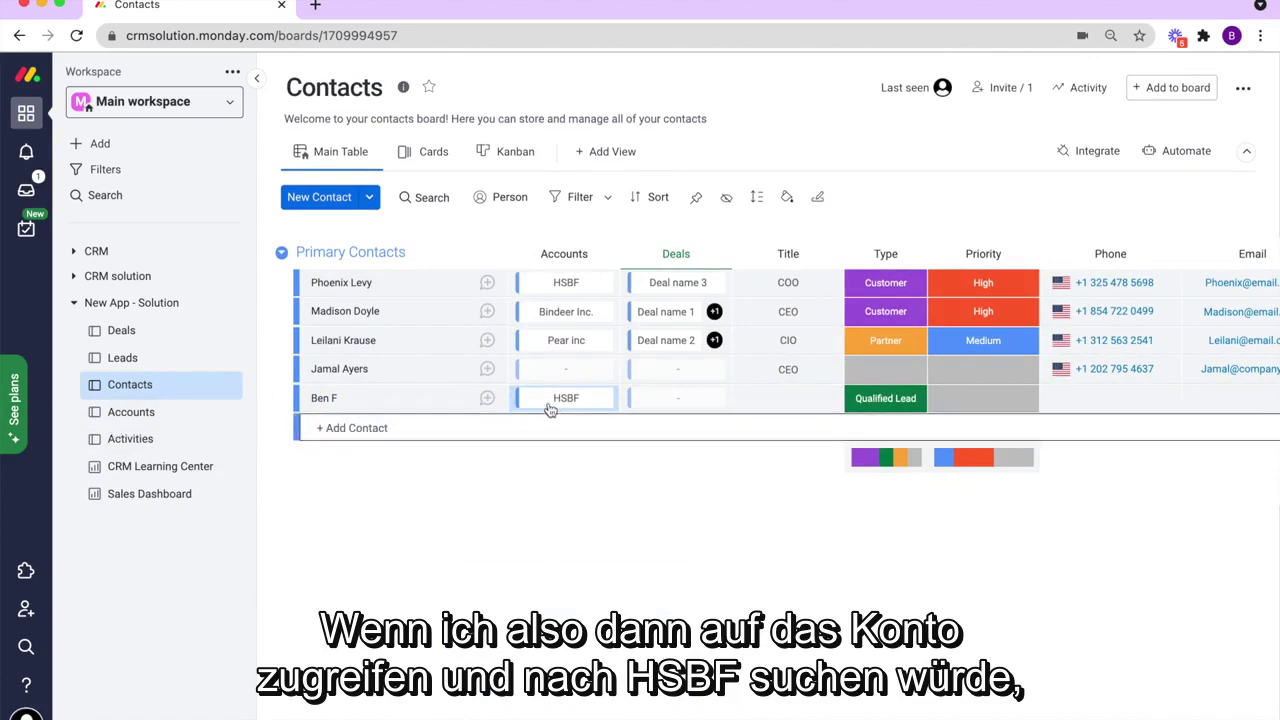
Check the contacts connected to HSBF on the Accounts board.
{"action": "left_click", "coordinate": [141, 412]}
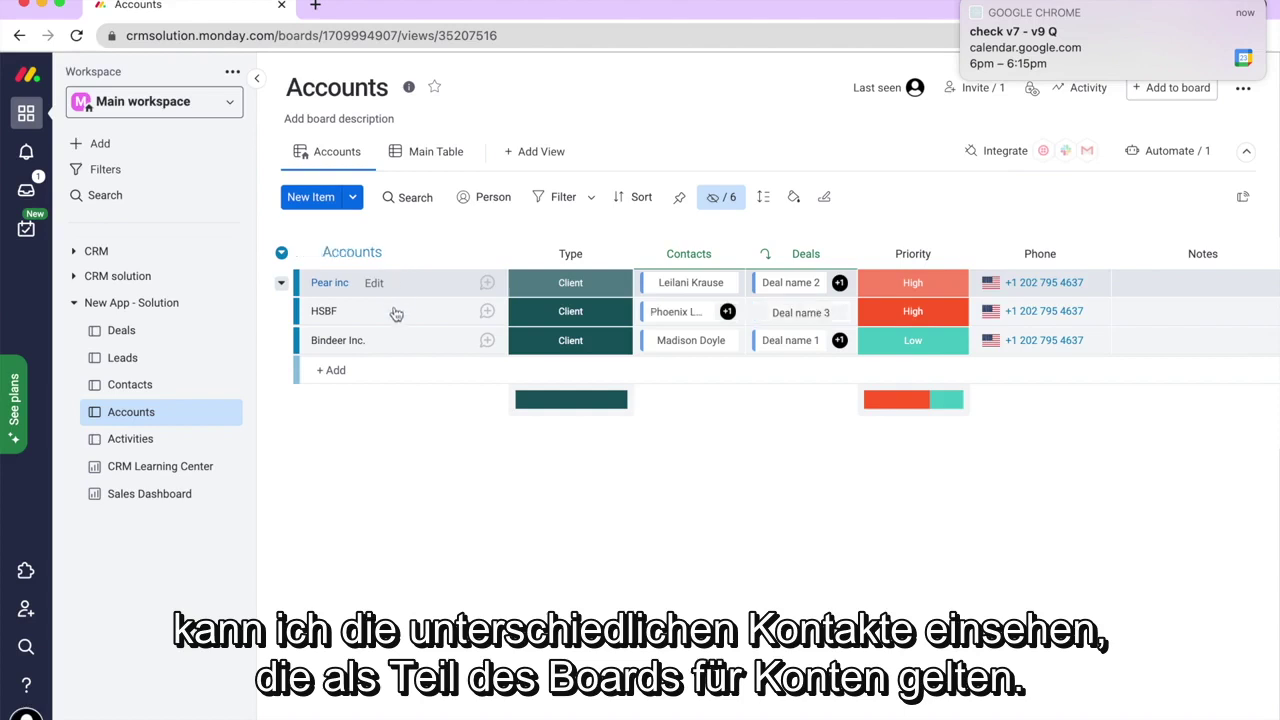
{"action": "left_click", "coordinate": [724, 312]}
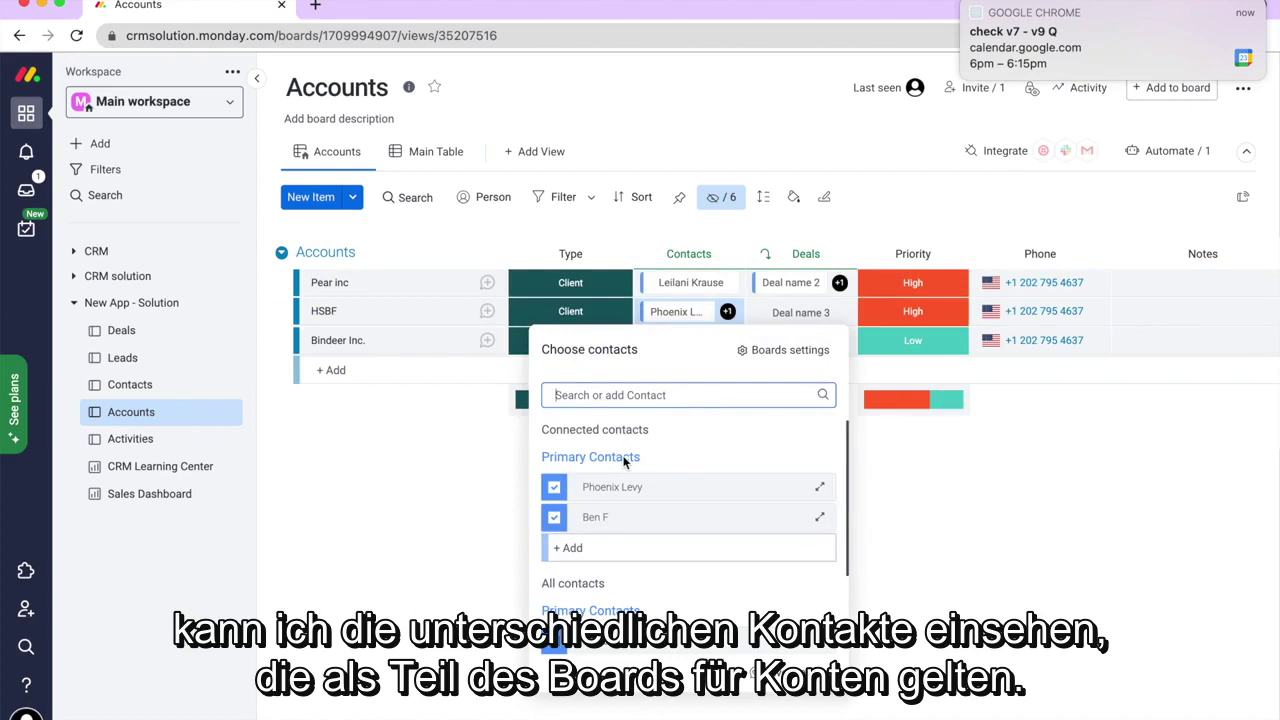
{"action": "left_click", "coordinate": [458, 508]}
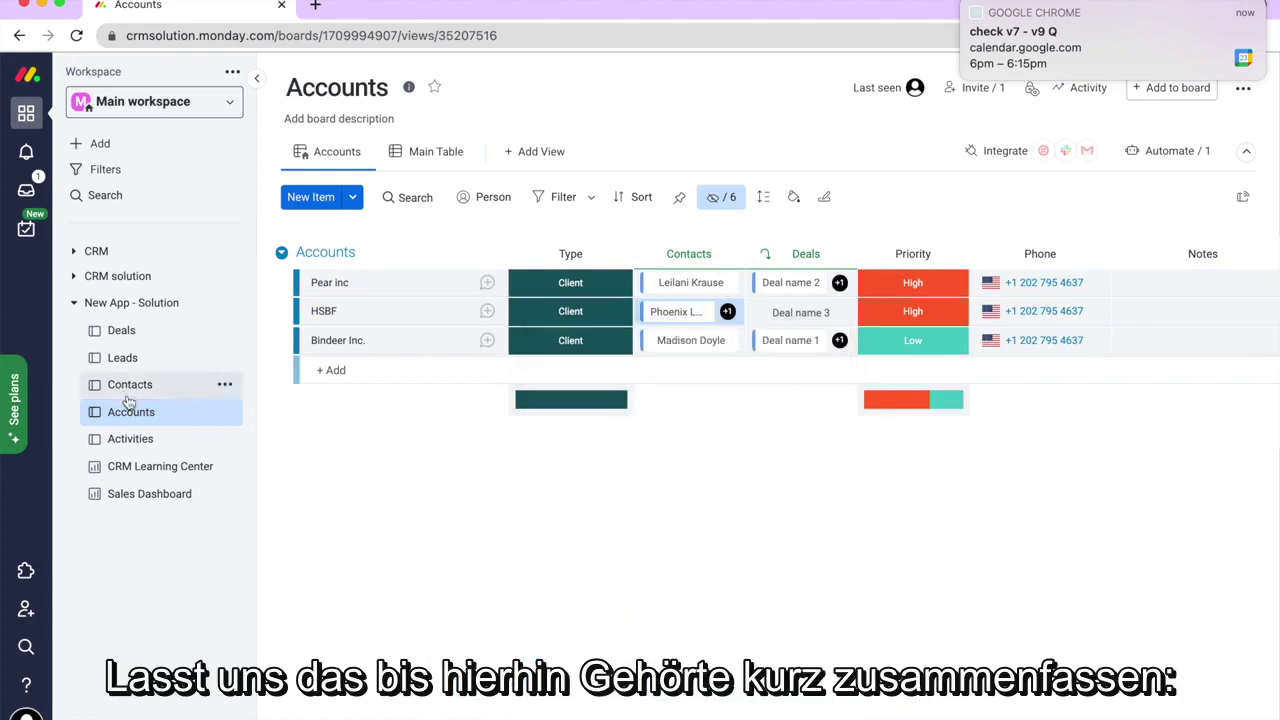
Review the Deals, Leads, Contacts, Accounts and Activities boards in turn.
{"action": "left_click", "coordinate": [115, 332]}
{"action": "scroll", "coordinate": [557, 371], "scroll_direction": "right", "scroll_amount": 5}
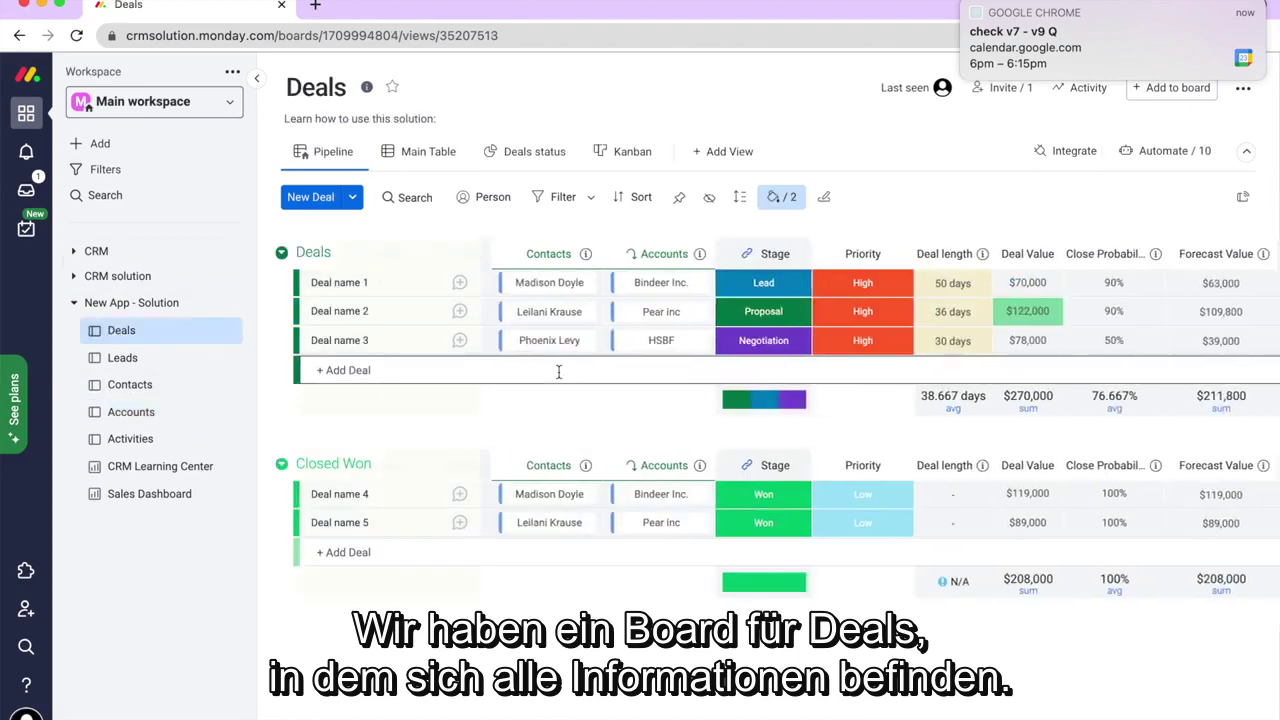
{"action": "scroll", "coordinate": [557, 371], "scroll_direction": "left", "scroll_amount": 5}
{"action": "left_click", "coordinate": [170, 360]}
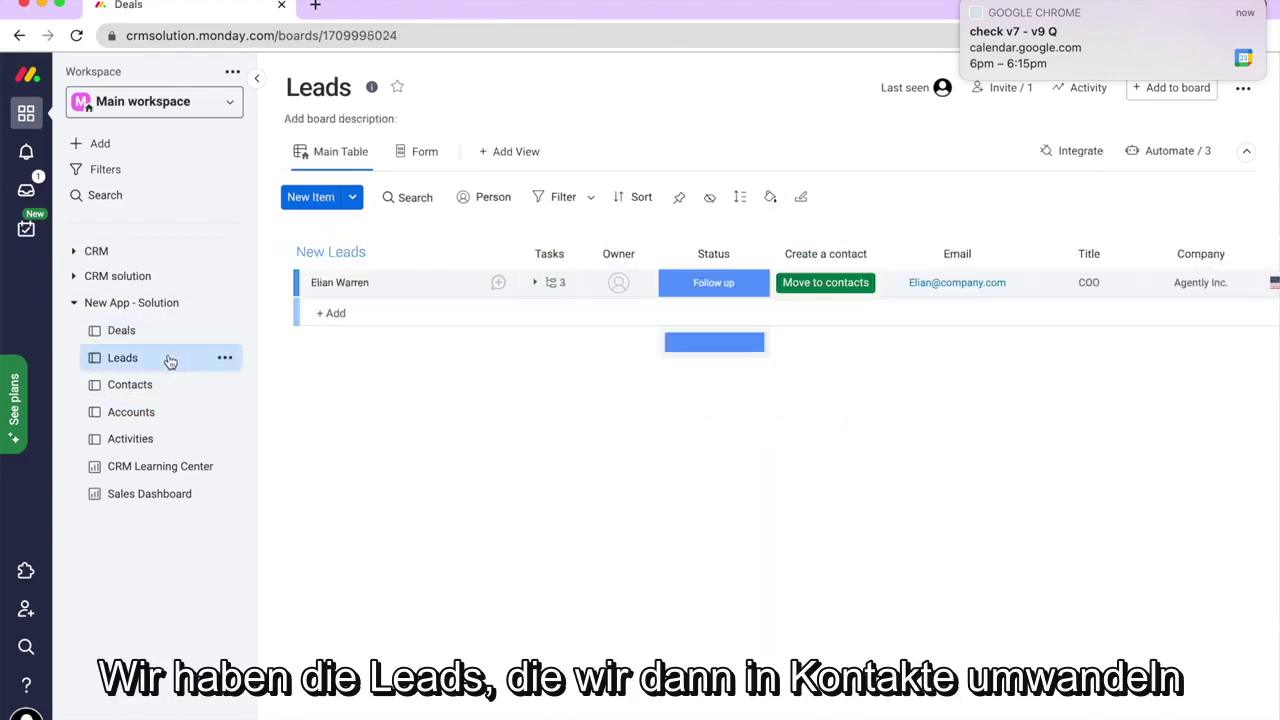
{"action": "left_click", "coordinate": [165, 388]}
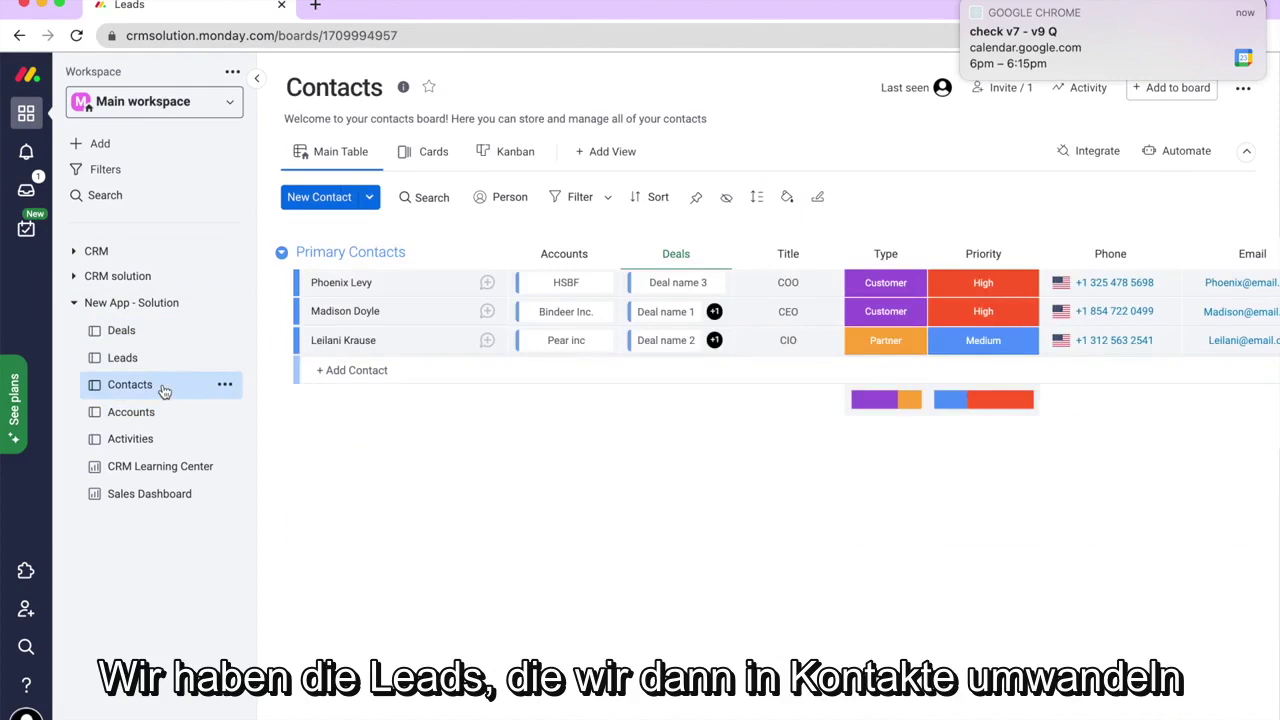
{"action": "left_click", "coordinate": [167, 414]}
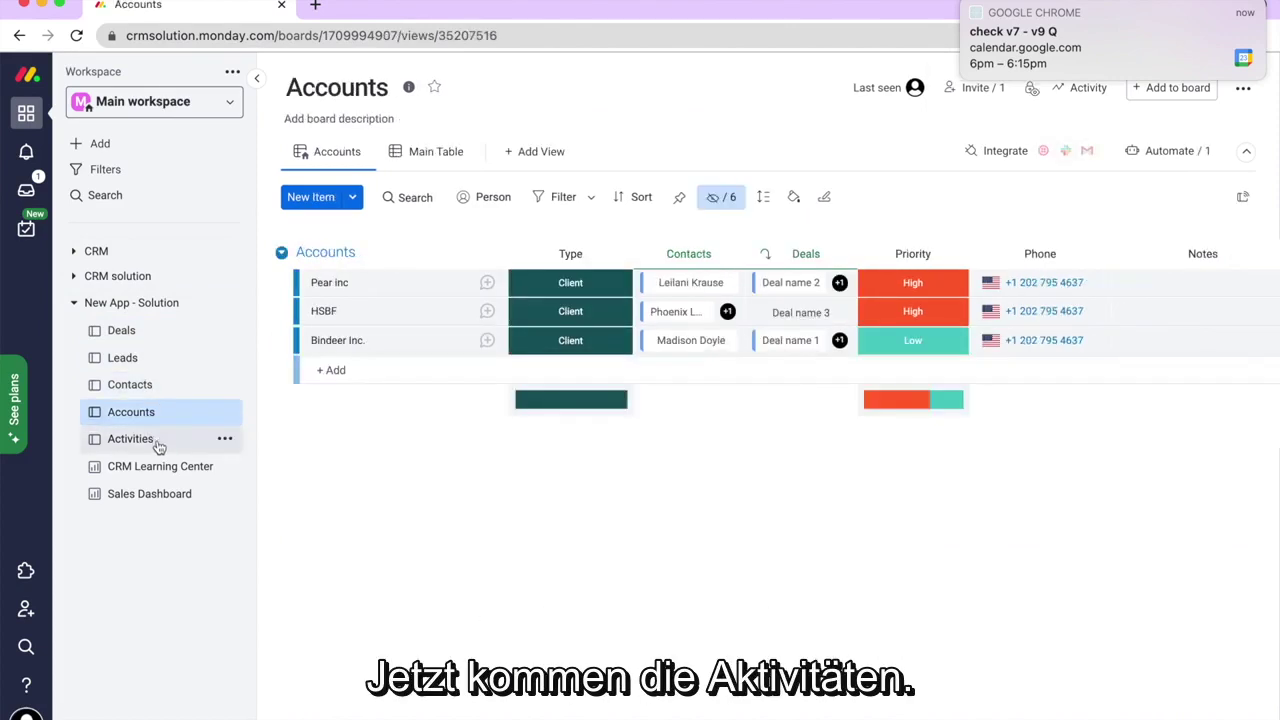
{"action": "left_click", "coordinate": [158, 447]}
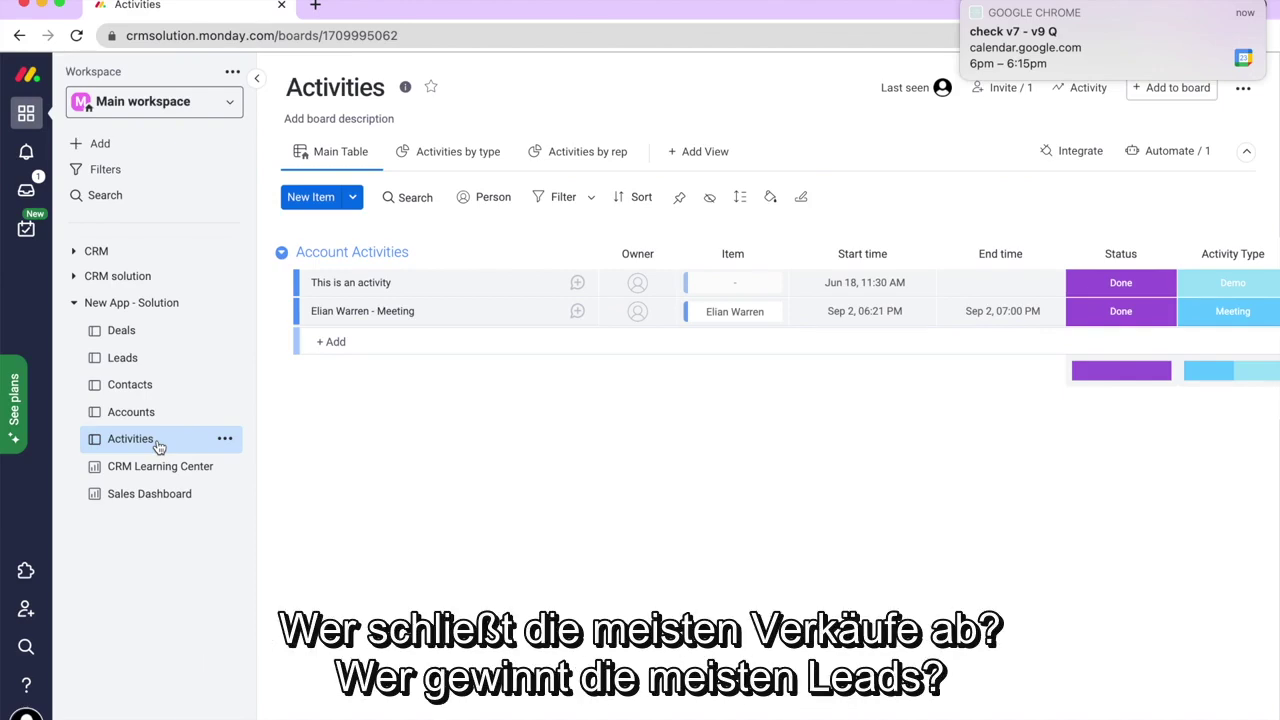
Look through the CRM Learning Center dashboard, including its training videos, steps to success and feedback form.
{"action": "left_click", "coordinate": [165, 476]}
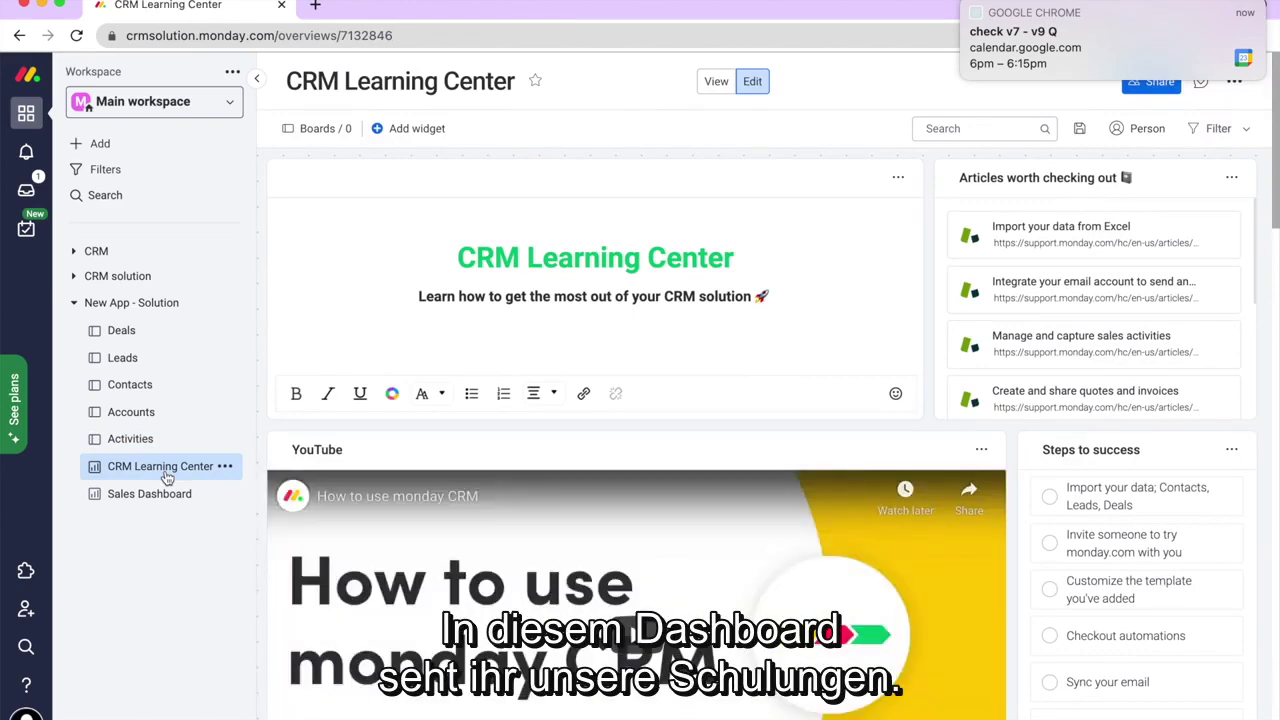
{"action": "scroll", "coordinate": [1013, 460], "scroll_direction": "down", "scroll_amount": 3}
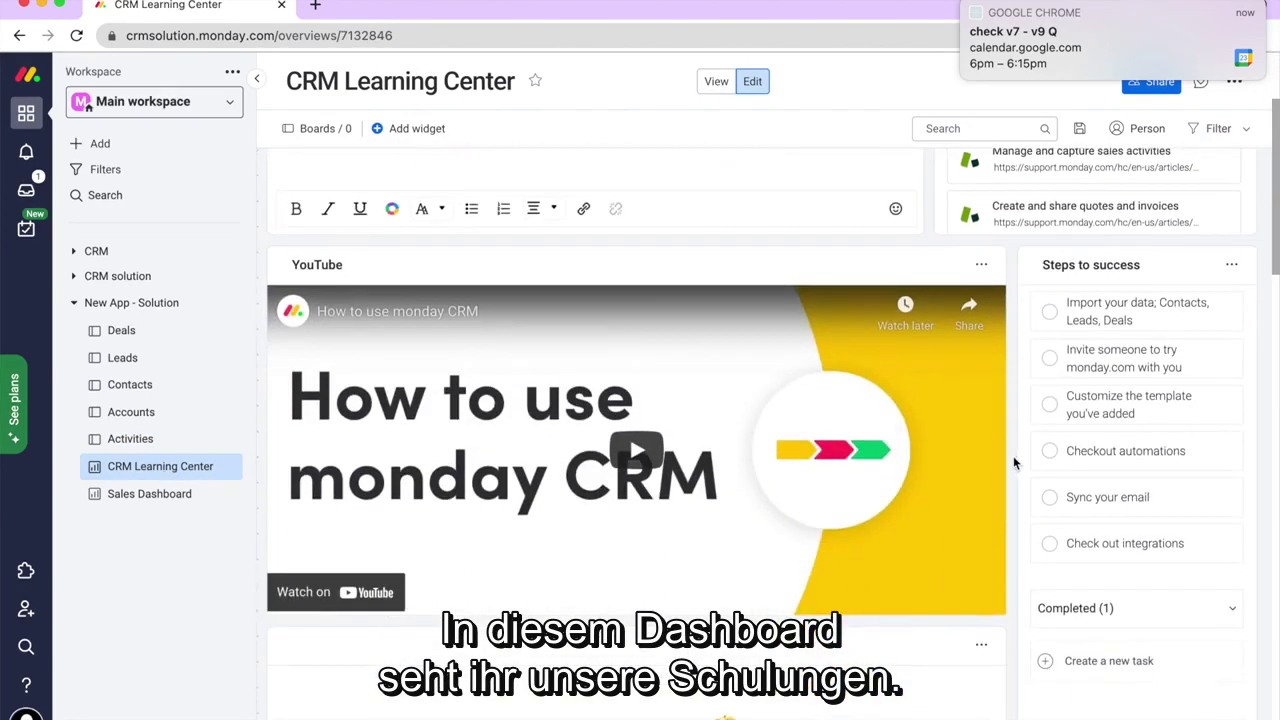
{"action": "scroll", "coordinate": [1013, 456], "scroll_direction": "down", "scroll_amount": 8}
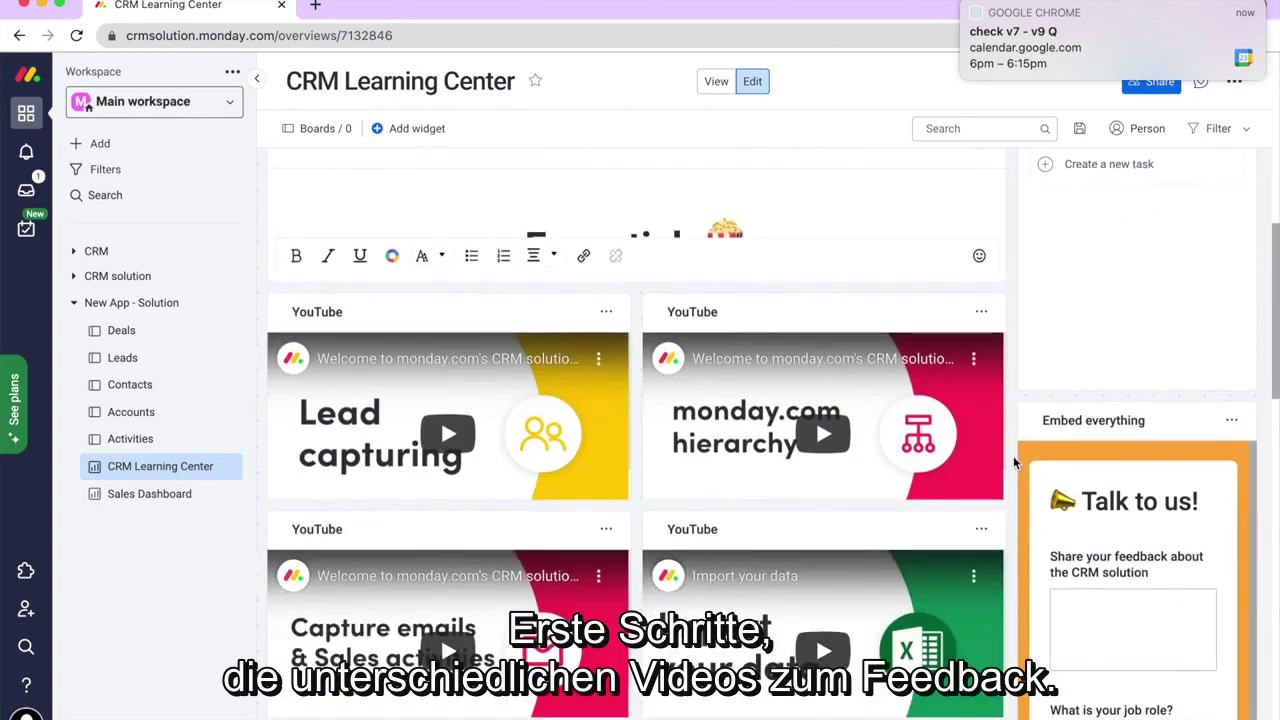
{"action": "scroll", "coordinate": [1013, 456], "scroll_direction": "down", "scroll_amount": 2}
{"action": "scroll", "coordinate": [1013, 456], "scroll_direction": "up", "scroll_amount": 4}
{"action": "scroll", "coordinate": [1013, 456], "scroll_direction": "down", "scroll_amount": 5}
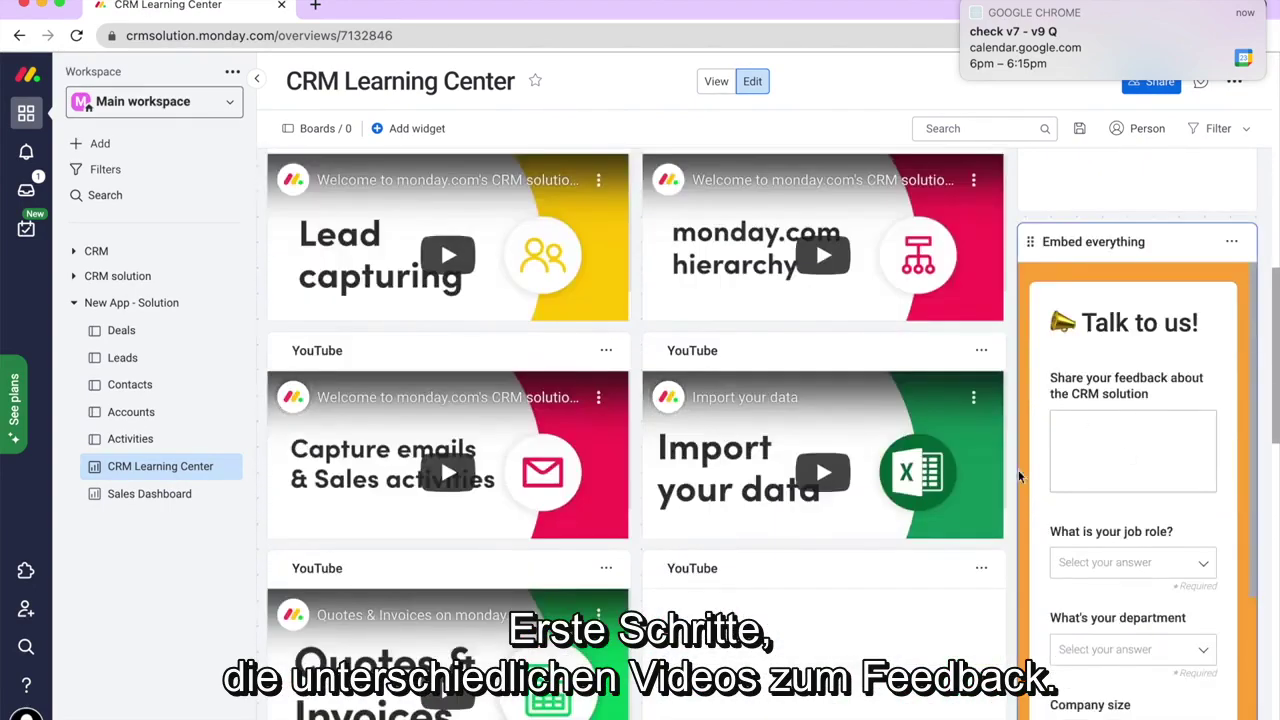
{"action": "scroll", "coordinate": [1020, 476], "scroll_direction": "up", "scroll_amount": 10}
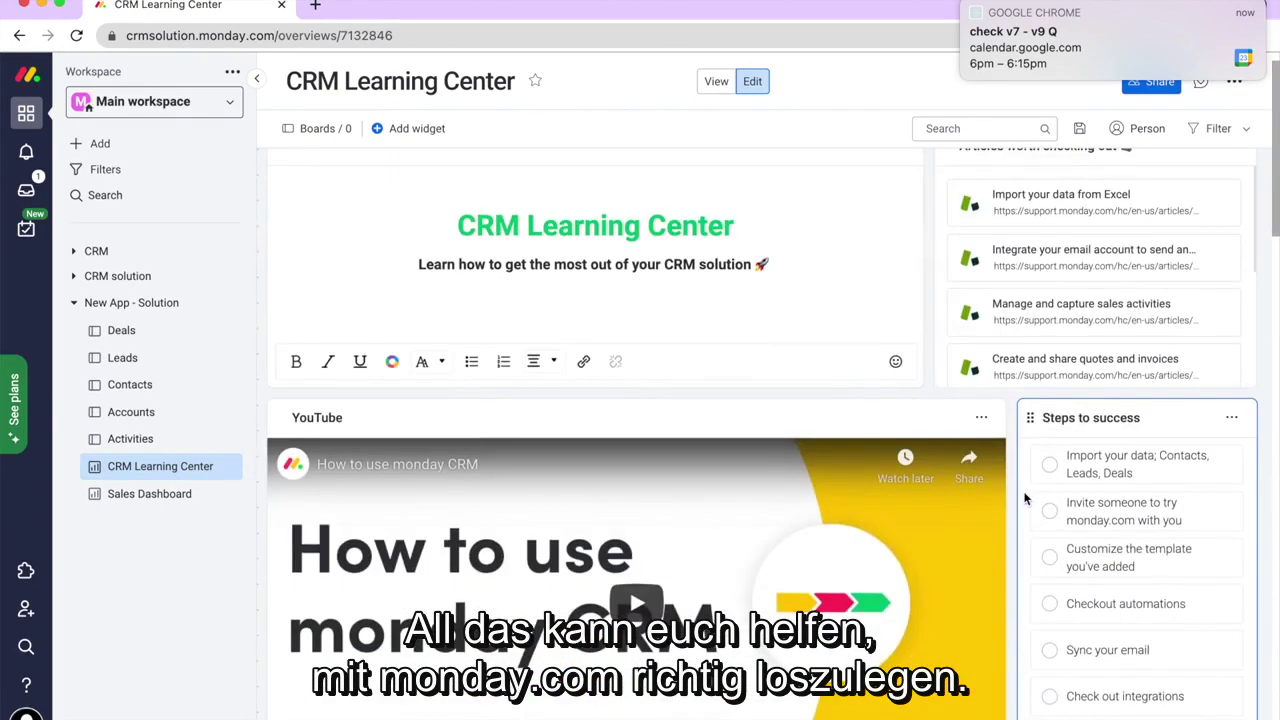
Open the Sales Dashboard and try moving and resizing its Sales Pipeline widget.
{"action": "scroll", "coordinate": [1024, 498], "scroll_direction": "up", "scroll_amount": 1}
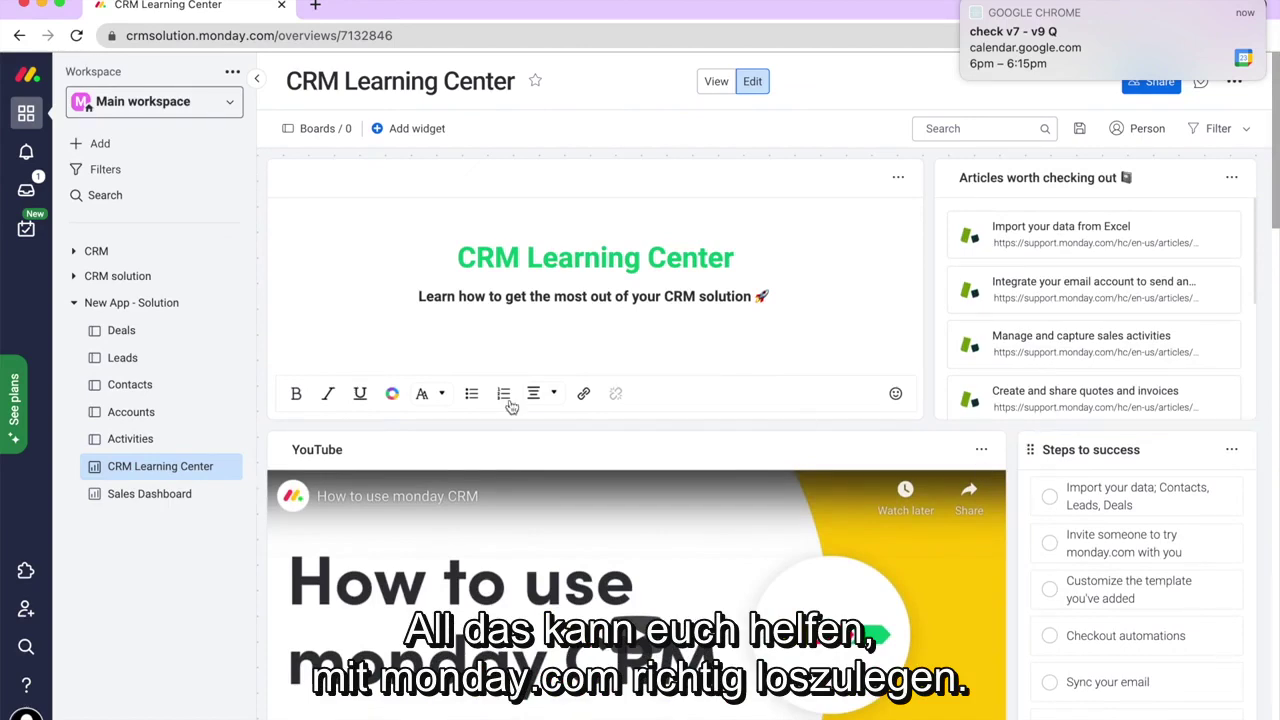
{"action": "left_click", "coordinate": [150, 494]}
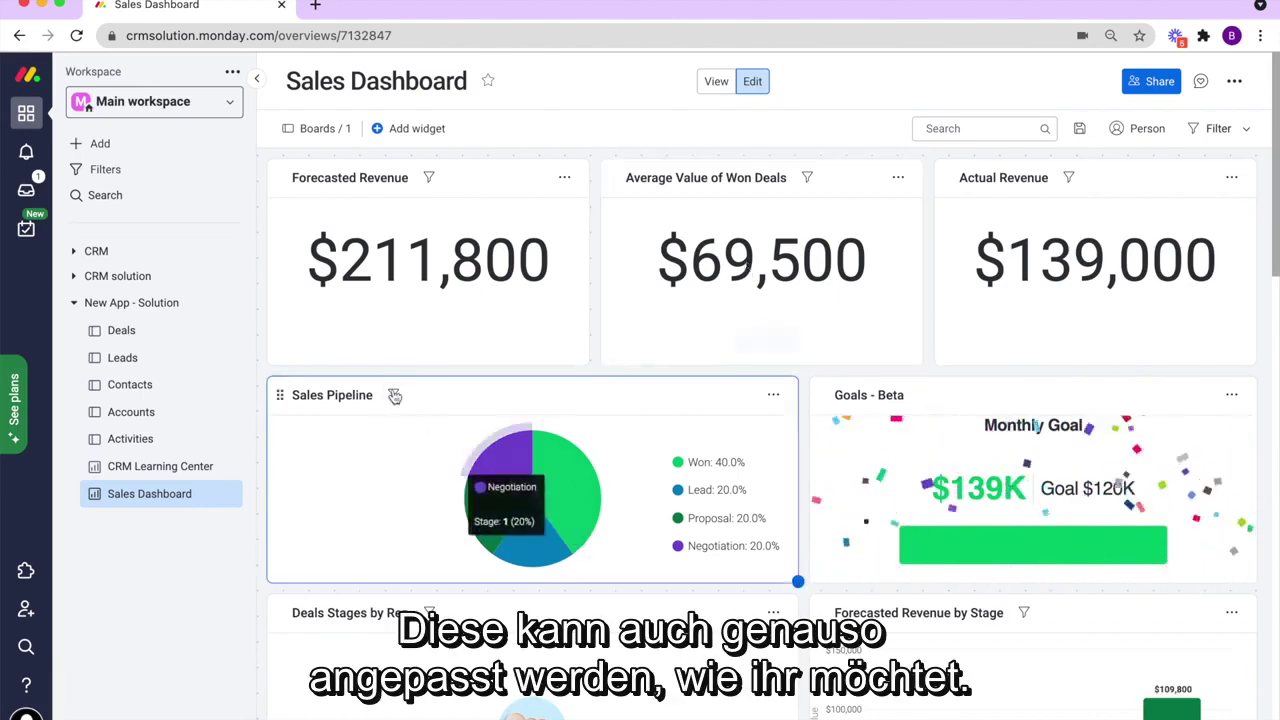
{"action": "left_click_drag", "start_coordinate": [283, 394], "coordinate": [293, 422]}
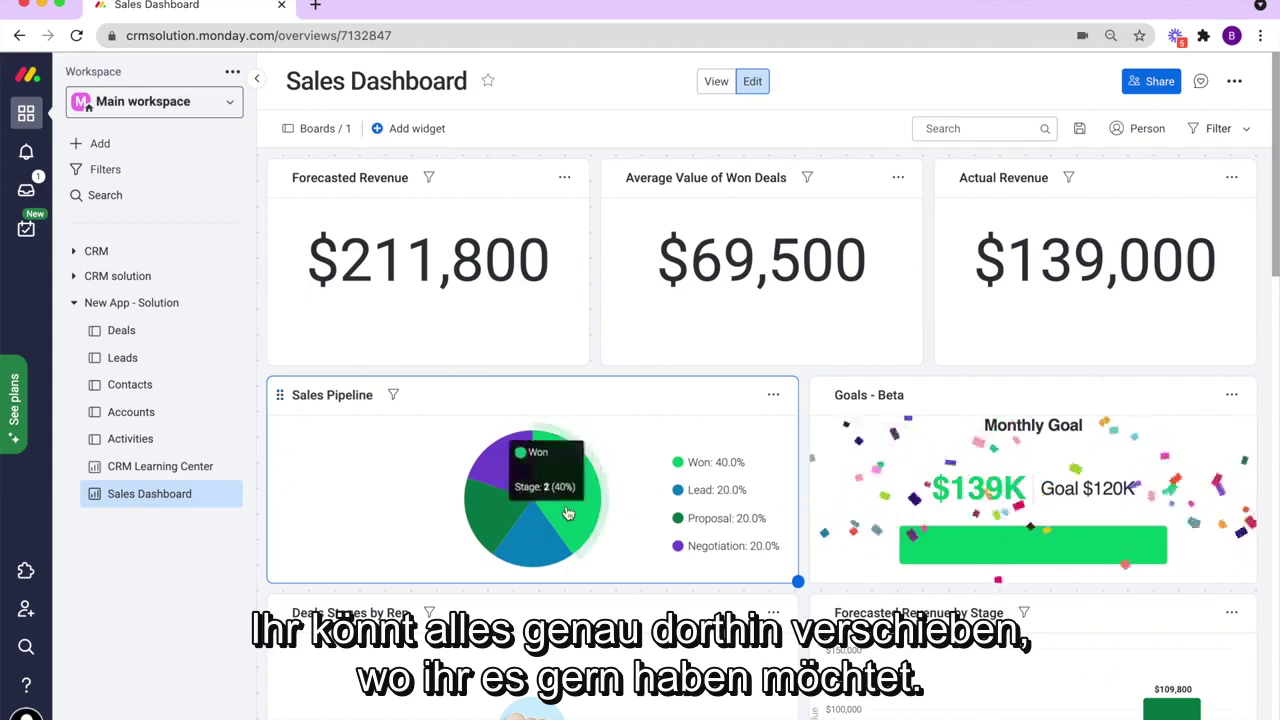
{"action": "mouse_move", "coordinate": [802, 588]}
{"action": "left_mouse_down"}
{"action": "mouse_move", "coordinate": [545, 557]}
{"action": "mouse_move", "coordinate": [797, 581]}
{"action": "left_mouse_up"}
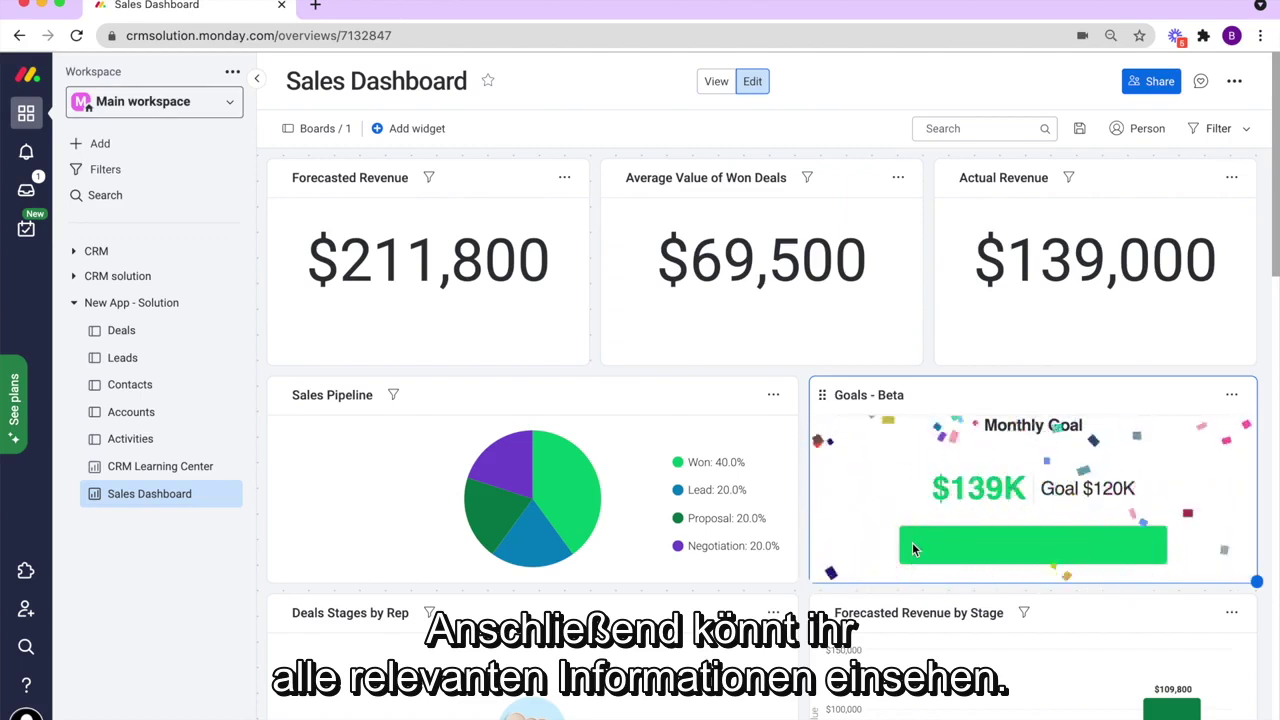
On the Deals board, add a deal named "Deal Name 4" to the Deals group.
{"action": "left_click", "coordinate": [127, 339]}
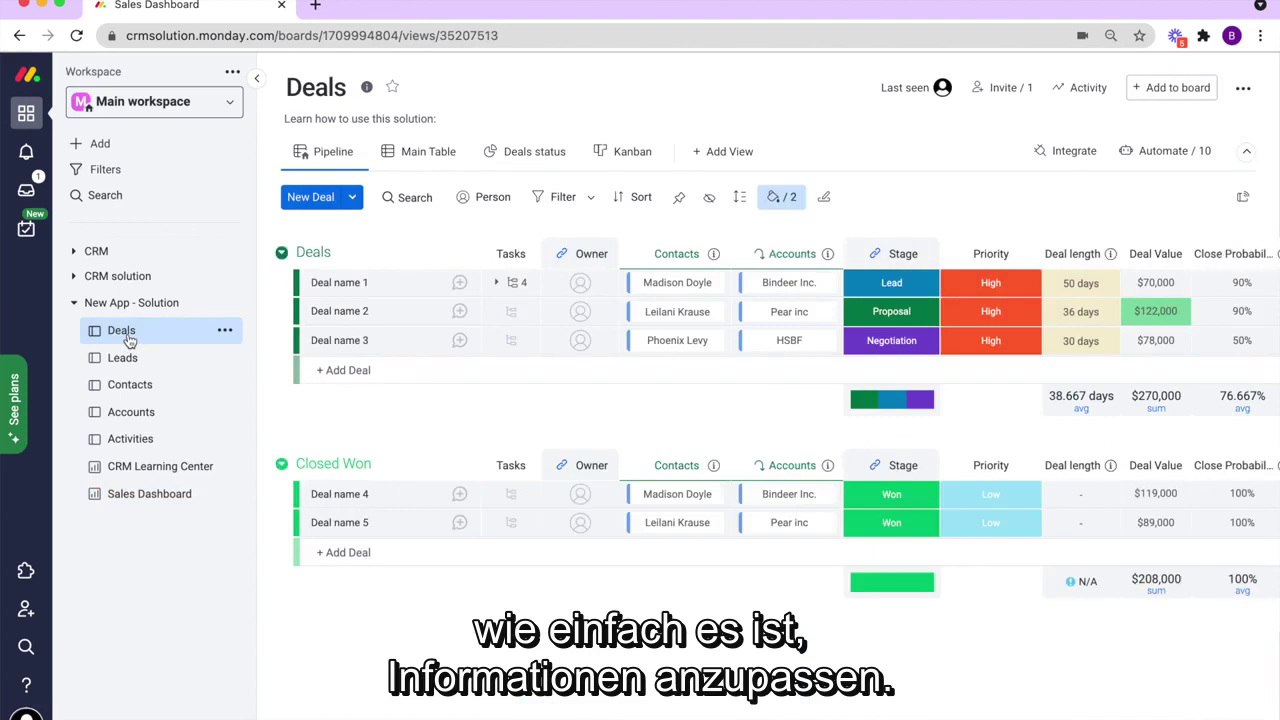
{"action": "left_click", "coordinate": [338, 370]}
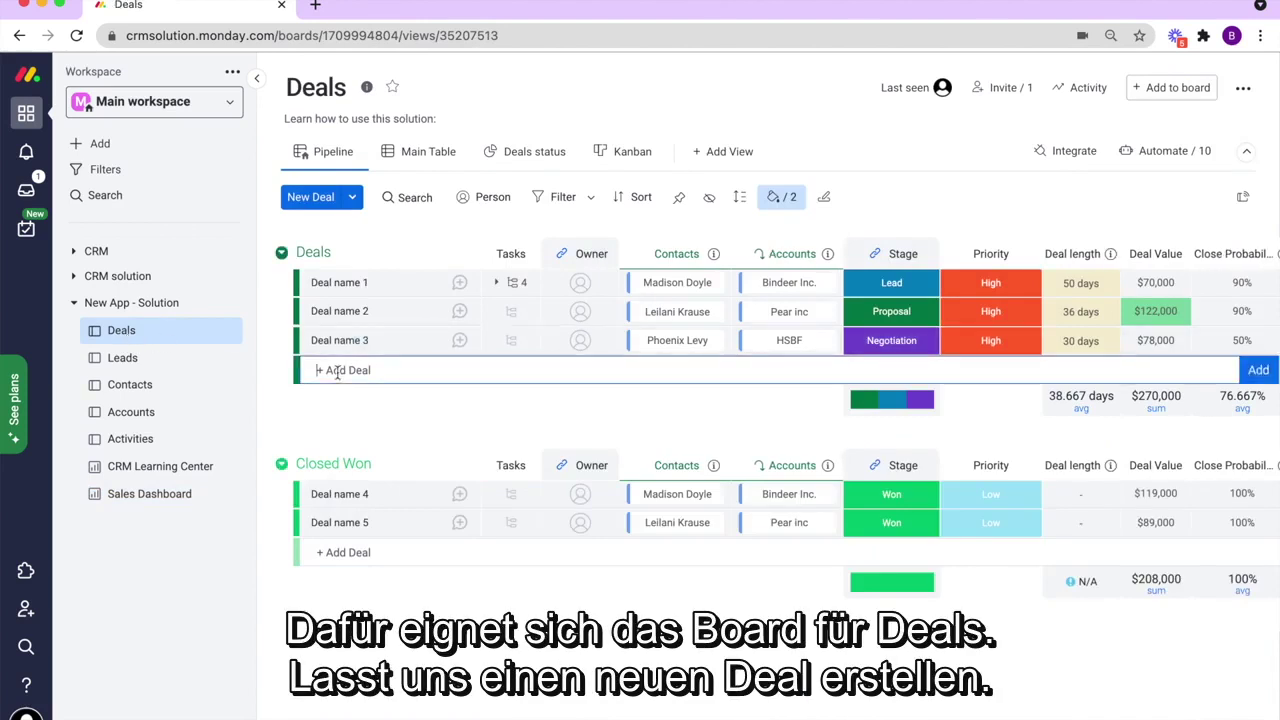
{"action": "type", "text": "Deal"}
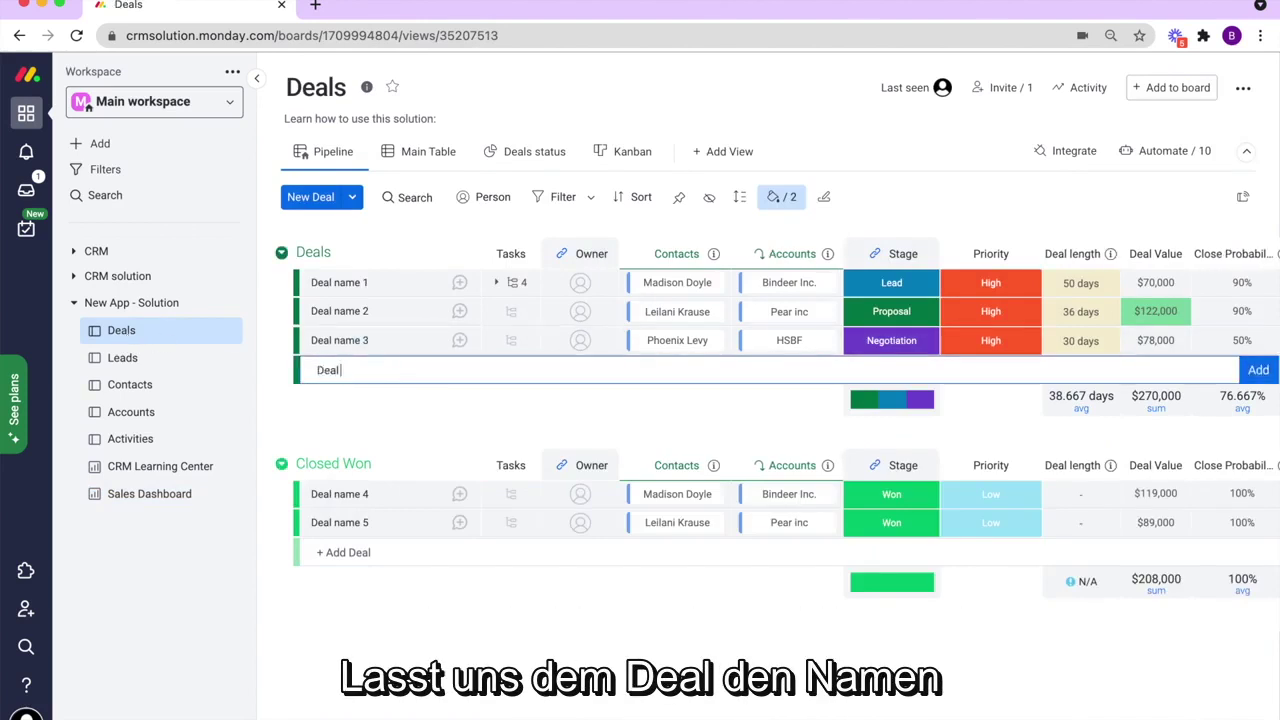
{"action": "type", "text": " Name 4"}
{"action": "key", "text": "Return"}
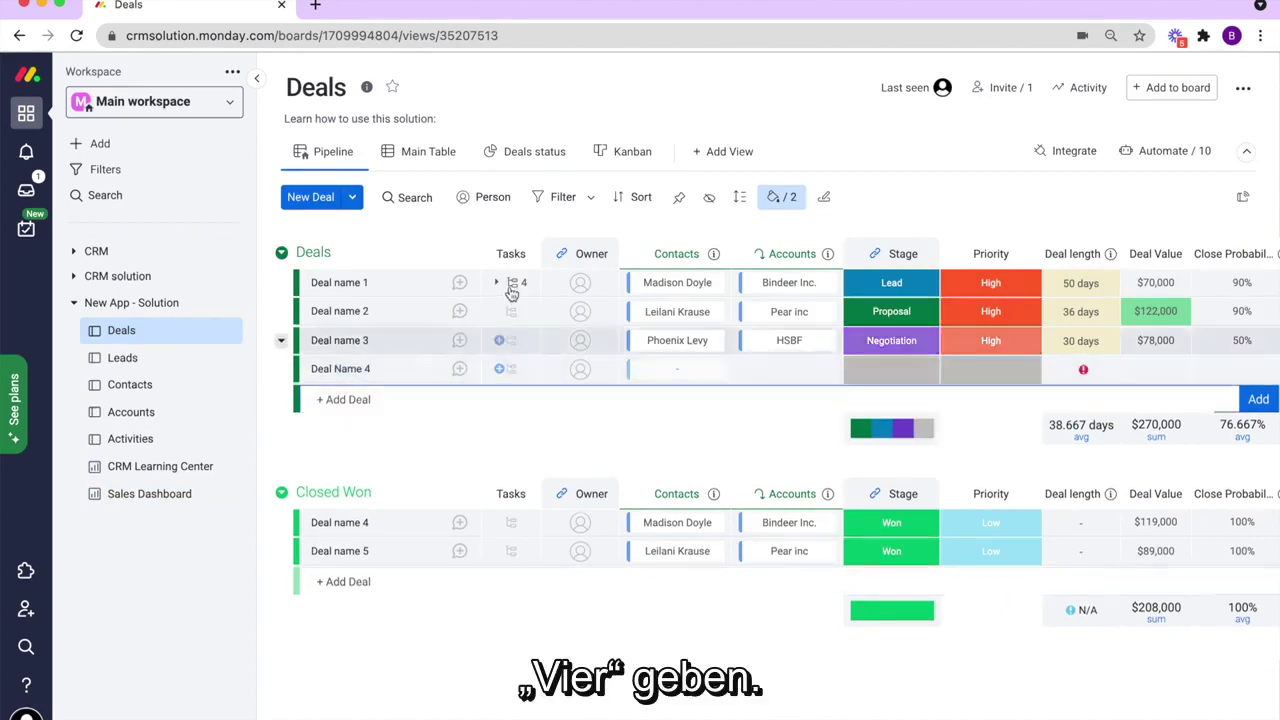
Expand the subitems of Deal name 1, try reordering them, and collapse the list again.
{"action": "left_click", "coordinate": [512, 290]}
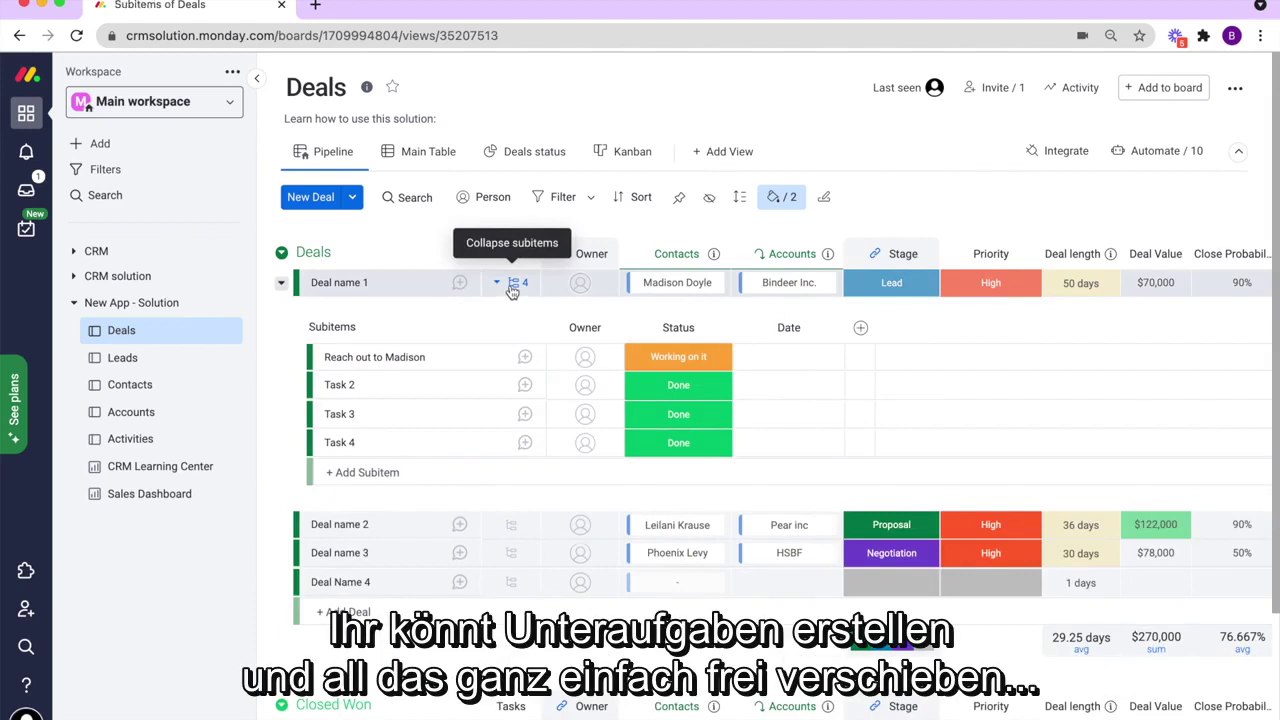
{"action": "left_click_drag", "start_coordinate": [491, 360], "coordinate": [494, 407]}
{"action": "left_click", "coordinate": [514, 284]}
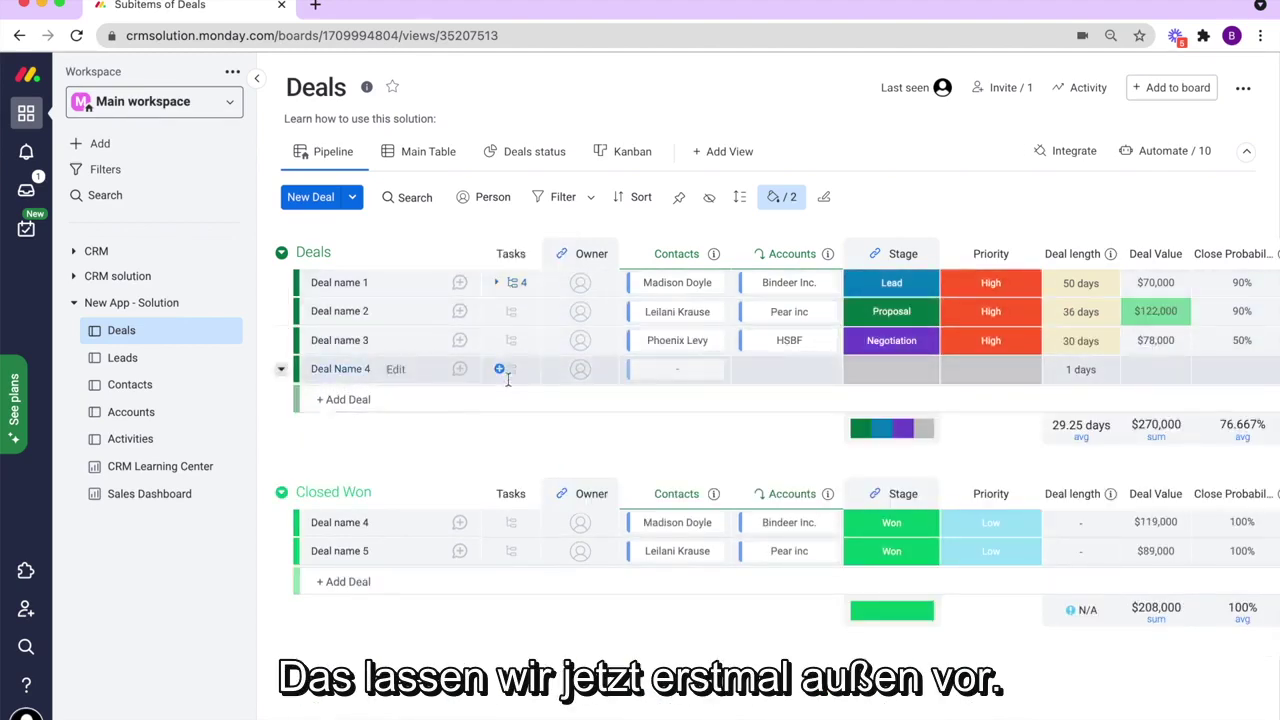
Assign the listed team member as owner of Deal Name 4 and rename the Owner column as "Account manager", widened to show the full title.
{"action": "left_click", "coordinate": [568, 375]}
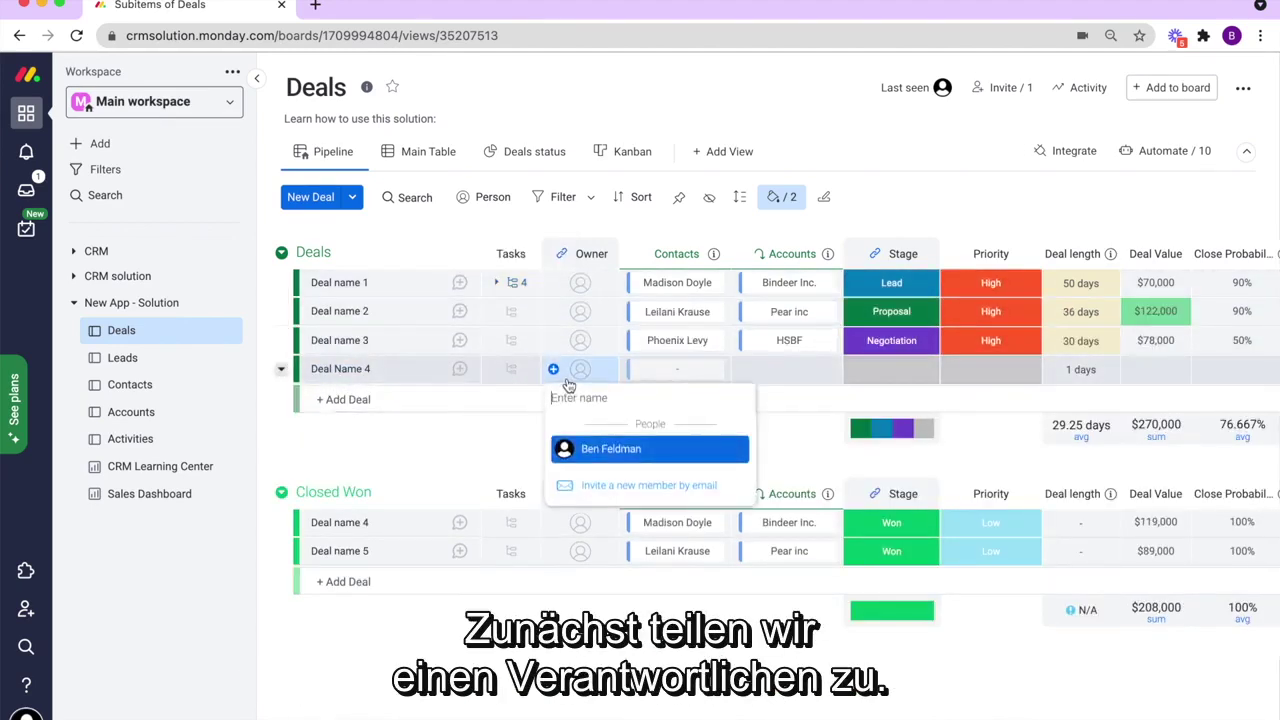
{"action": "left_click", "coordinate": [581, 452]}
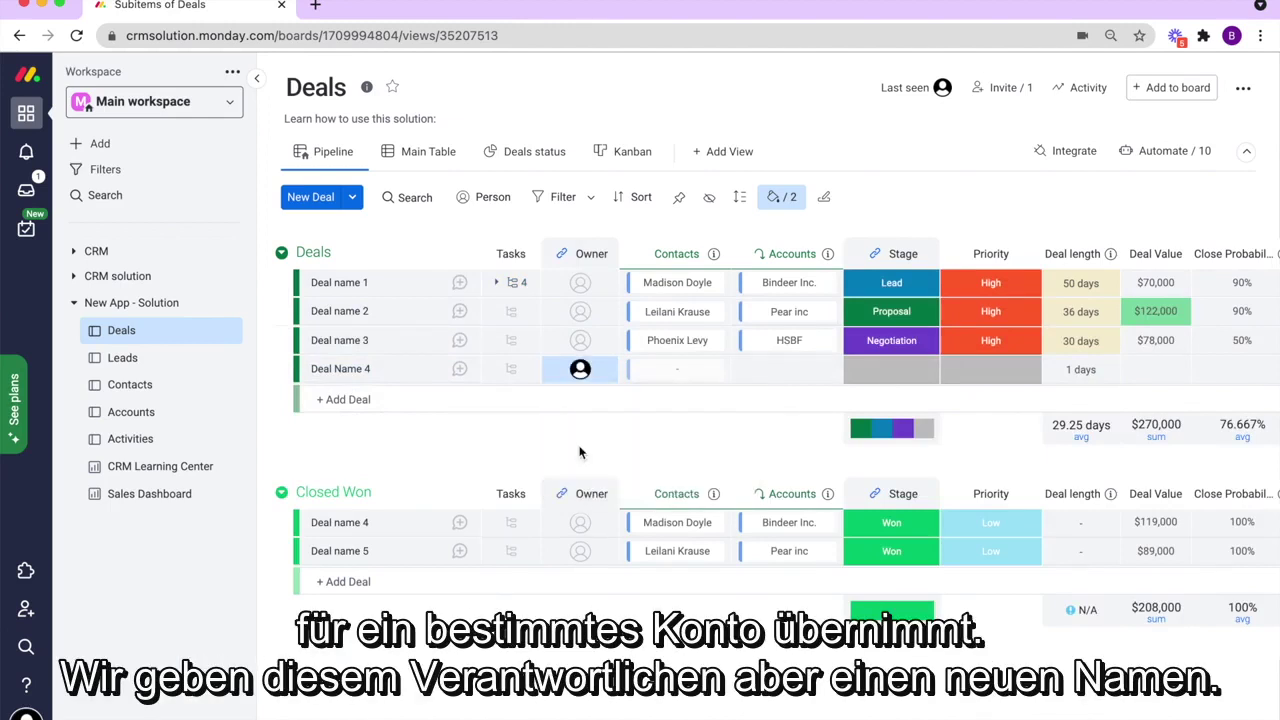
{"action": "left_click", "coordinate": [591, 252]}
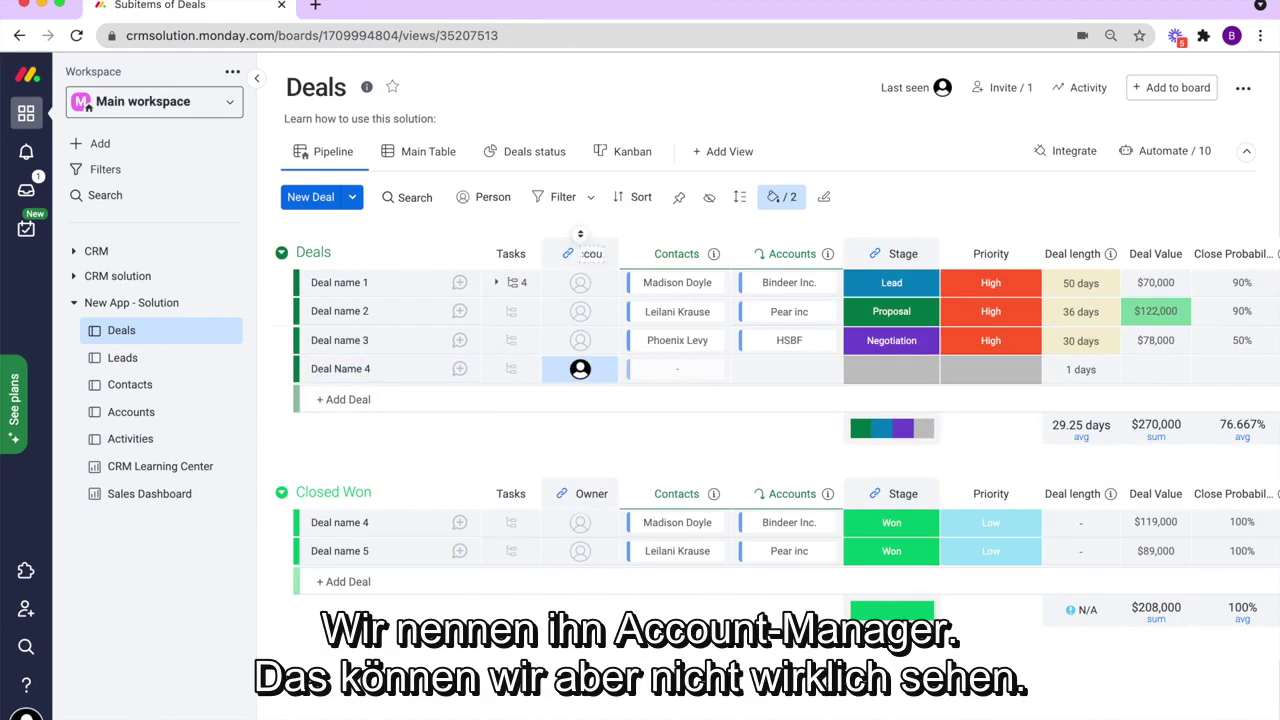
{"action": "key", "text": "Return"}
{"action": "left_click_drag", "start_coordinate": [617, 253], "coordinate": [722, 258]}
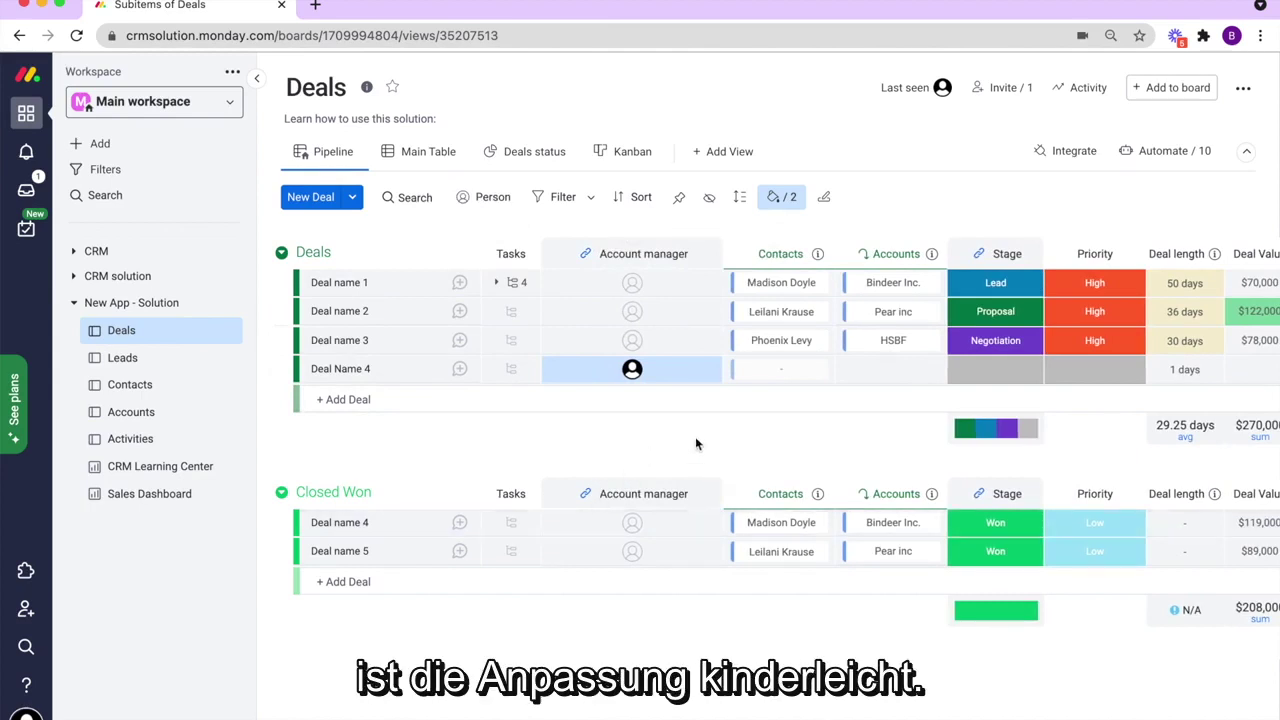
Connect only the first listed primary contact to Deal Name 4 in the Contacts column.
{"action": "scroll", "coordinate": [696, 444], "scroll_direction": "right", "scroll_amount": 2}
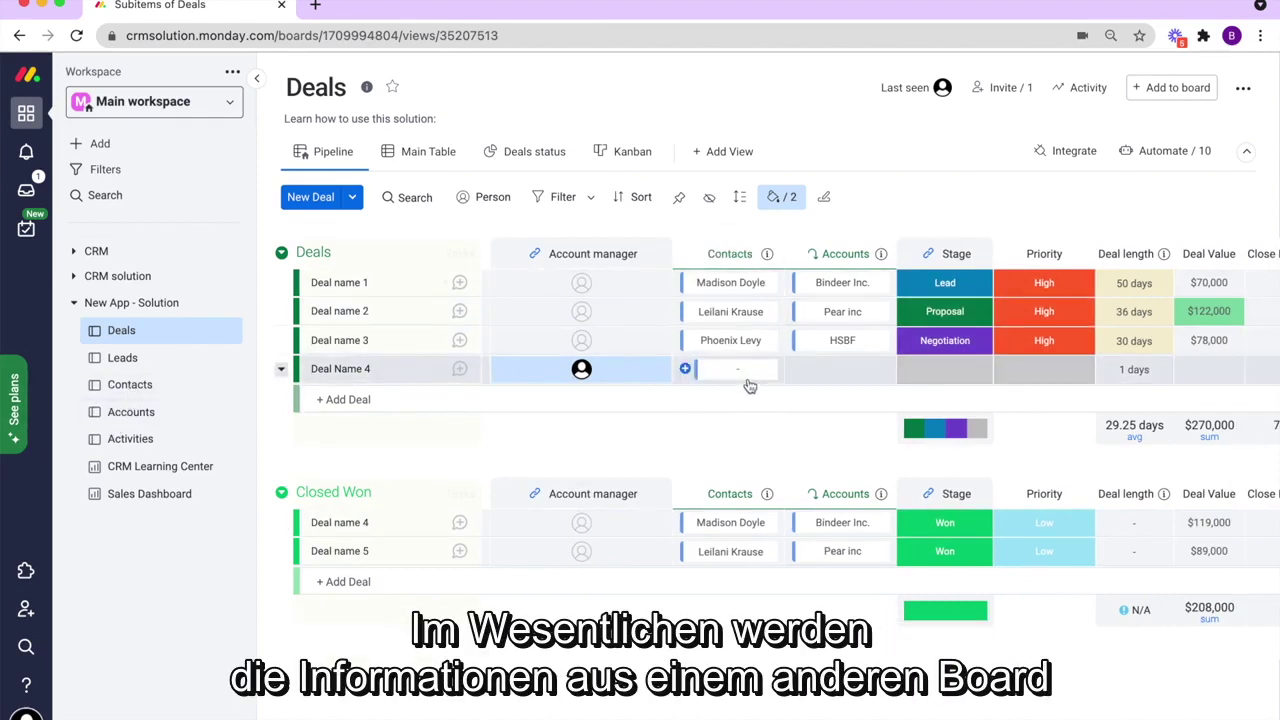
{"action": "left_click", "coordinate": [745, 375]}
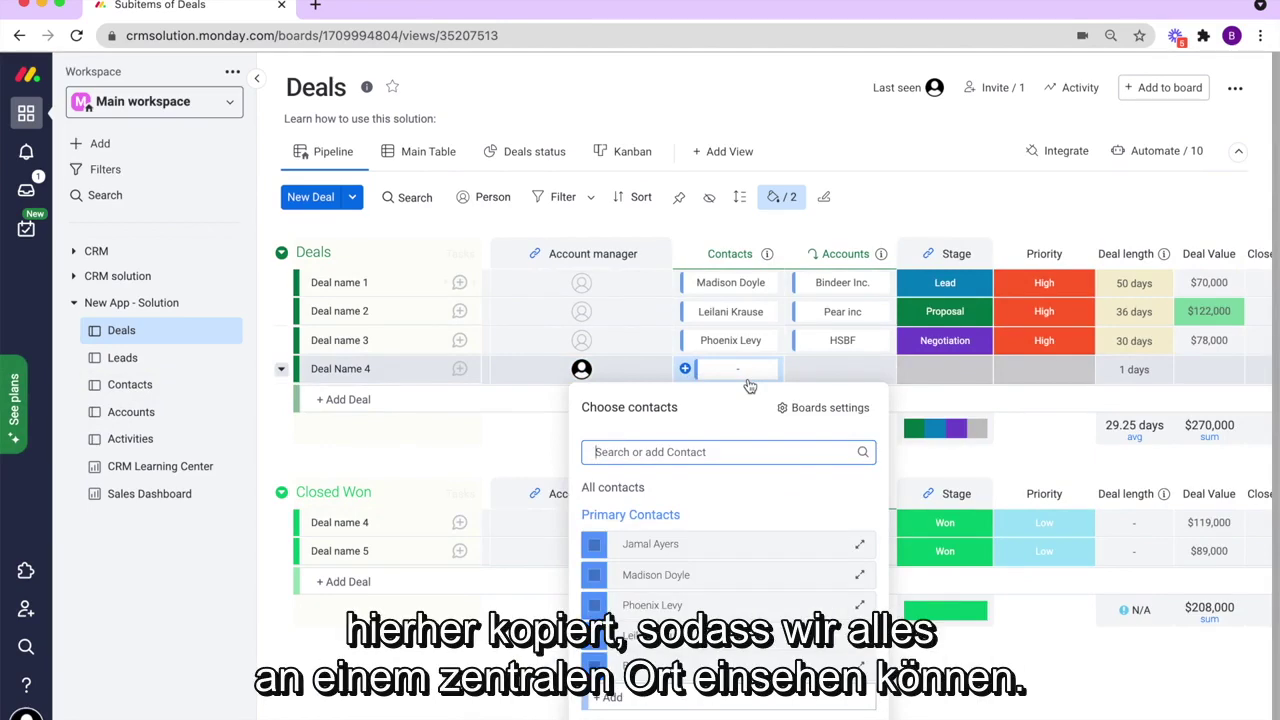
{"action": "left_click", "coordinate": [594, 550]}
{"action": "left_click", "coordinate": [595, 667]}
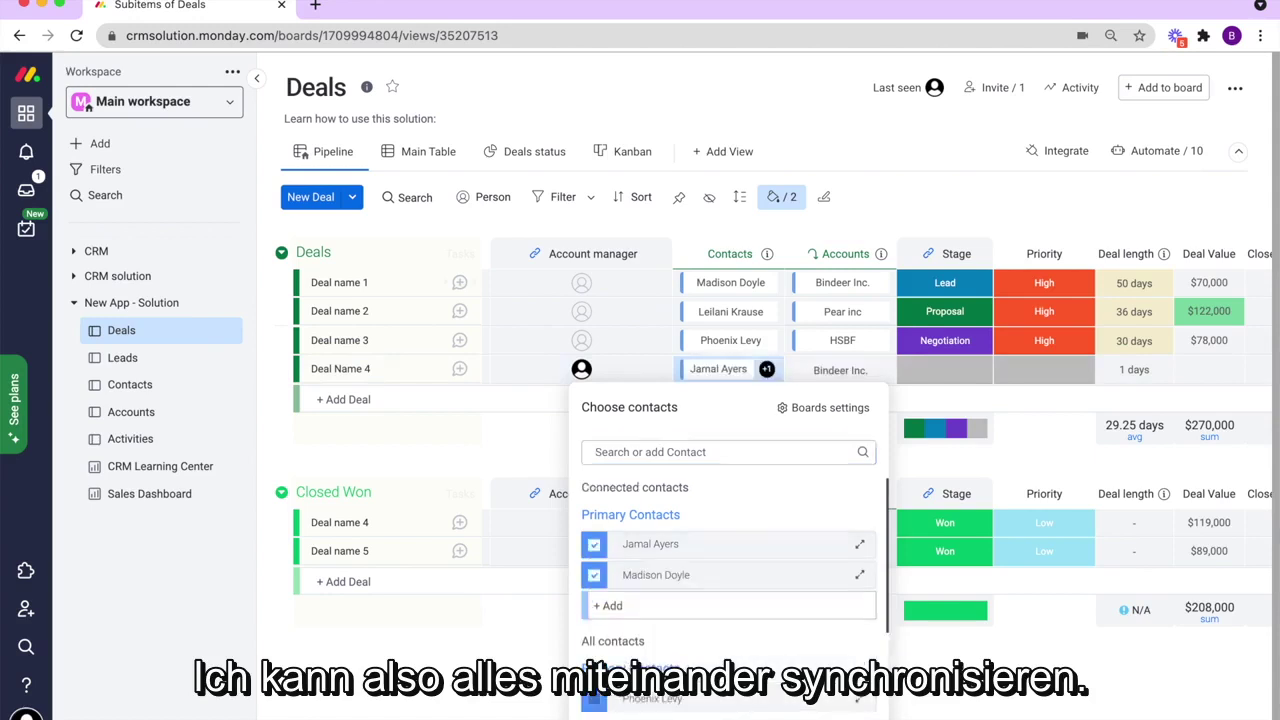
{"action": "left_click", "coordinate": [596, 575]}
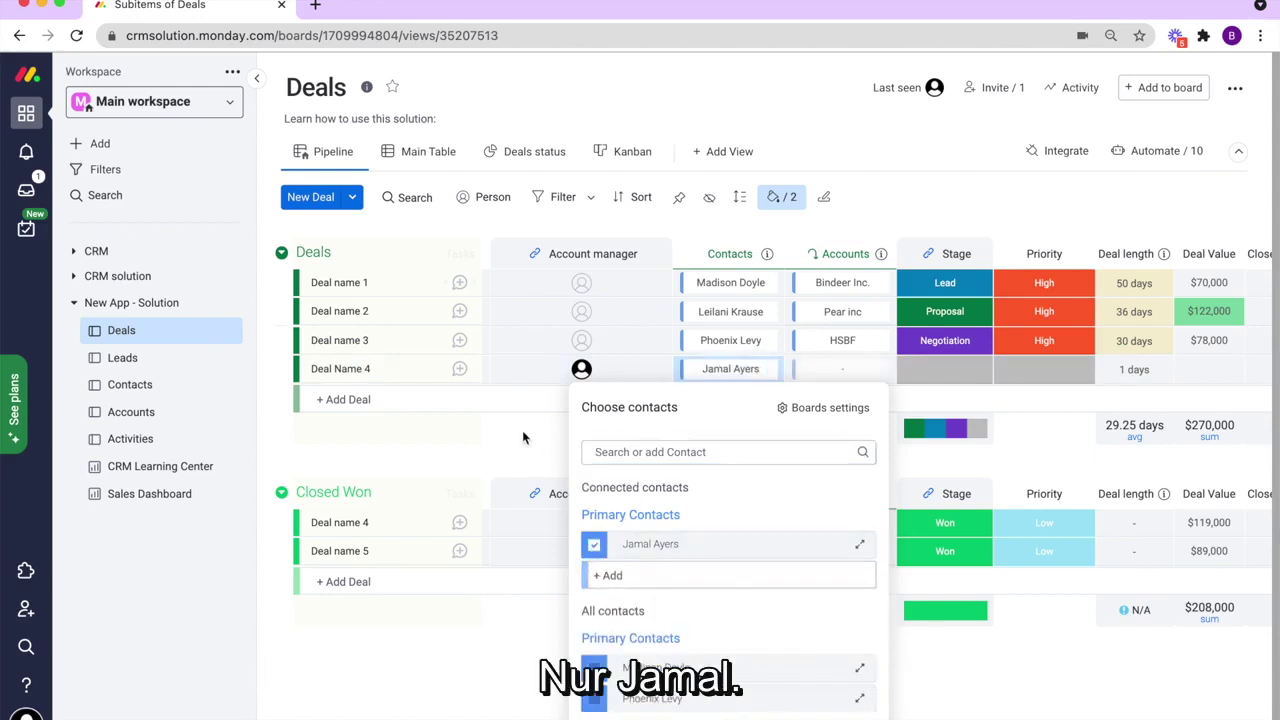
{"action": "left_click", "coordinate": [498, 443]}
View the full details of the contact connected to Deal Name 4, and close them again.
{"action": "left_click", "coordinate": [730, 369]}
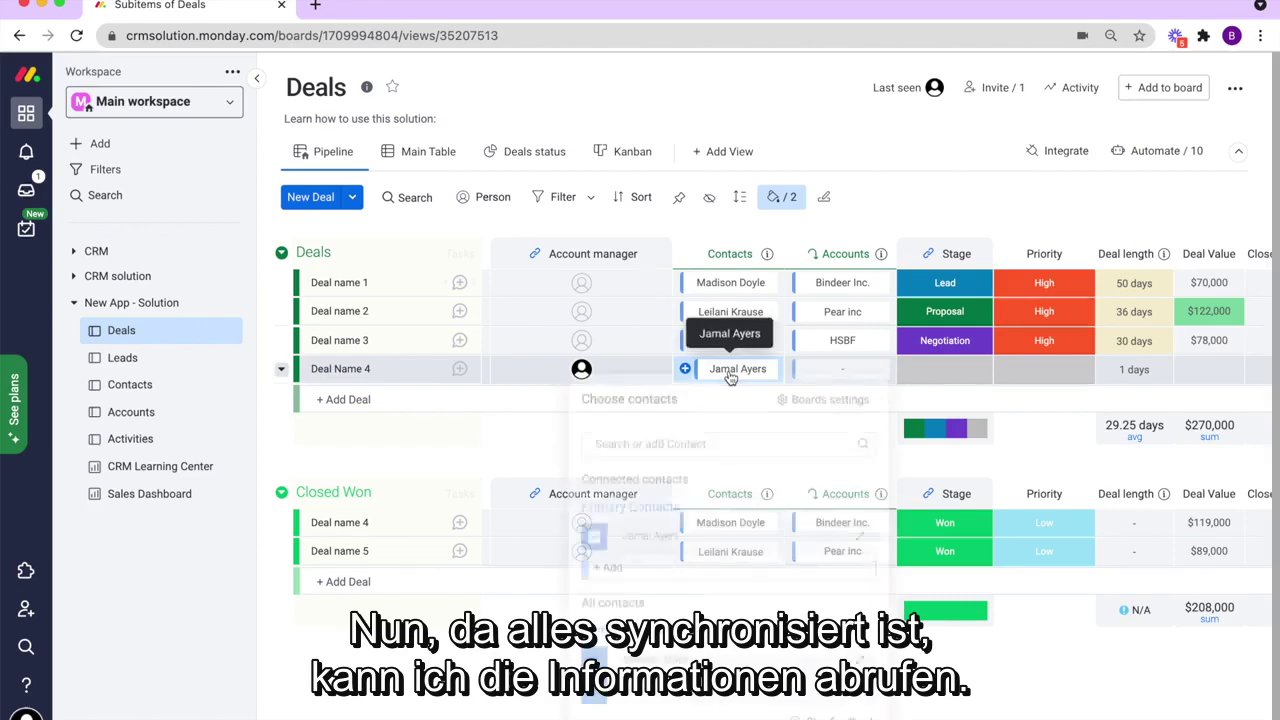
{"action": "left_click", "coordinate": [862, 547]}
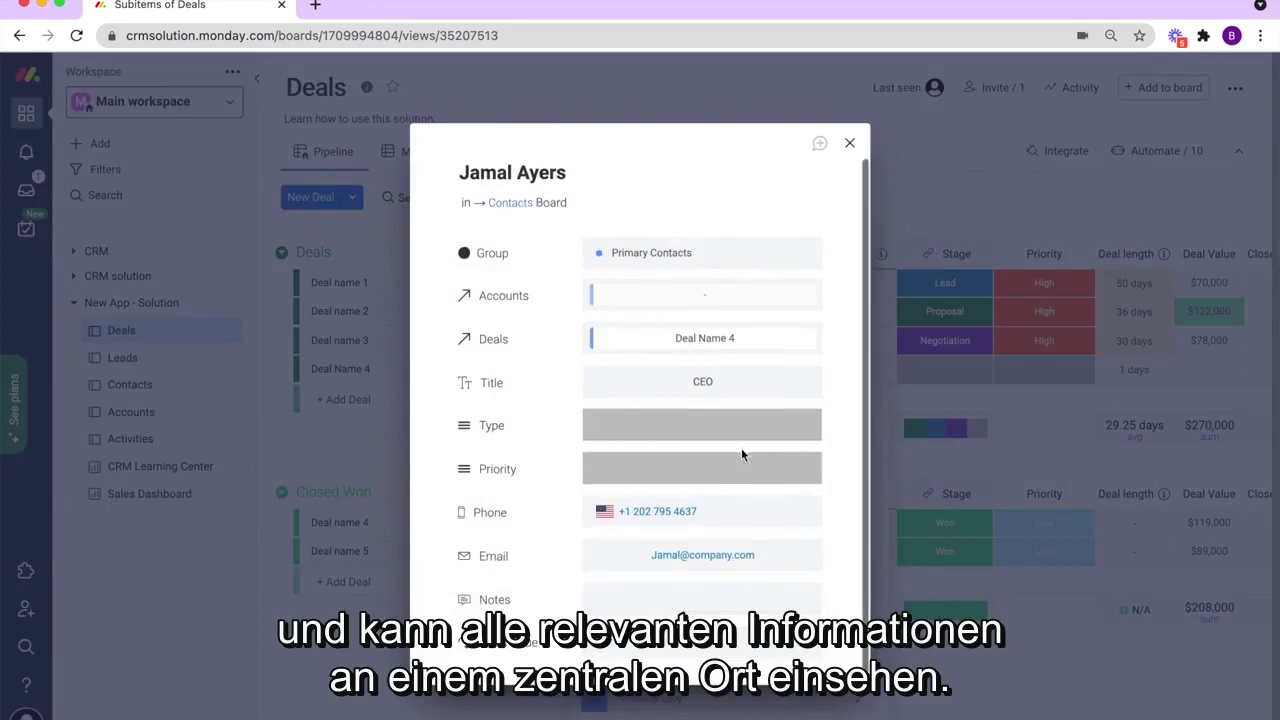
{"action": "left_click", "coordinate": [849, 143]}
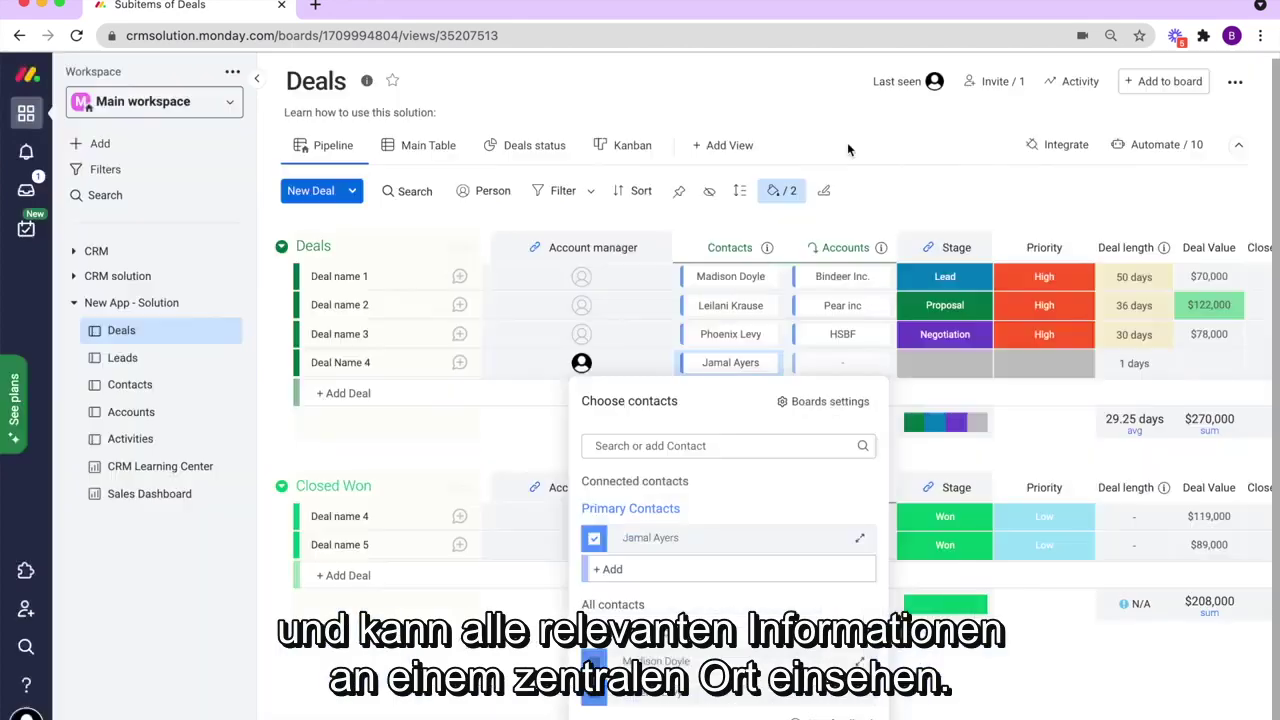
{"action": "left_click", "coordinate": [486, 458]}
Create a pink "Unqualified" label in the Stage column and set it as the stage of Deal Name 4.
{"action": "scroll", "coordinate": [749, 417], "scroll_direction": "right", "scroll_amount": 2}
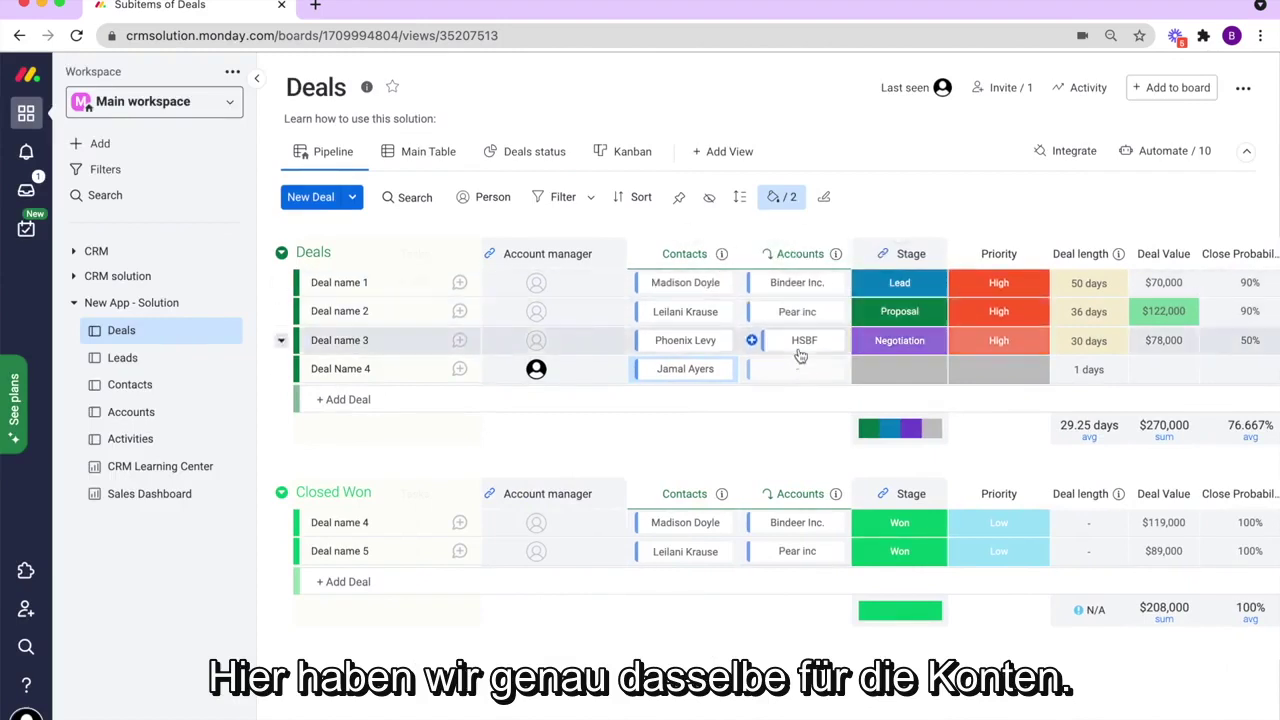
{"action": "left_click", "coordinate": [886, 378]}
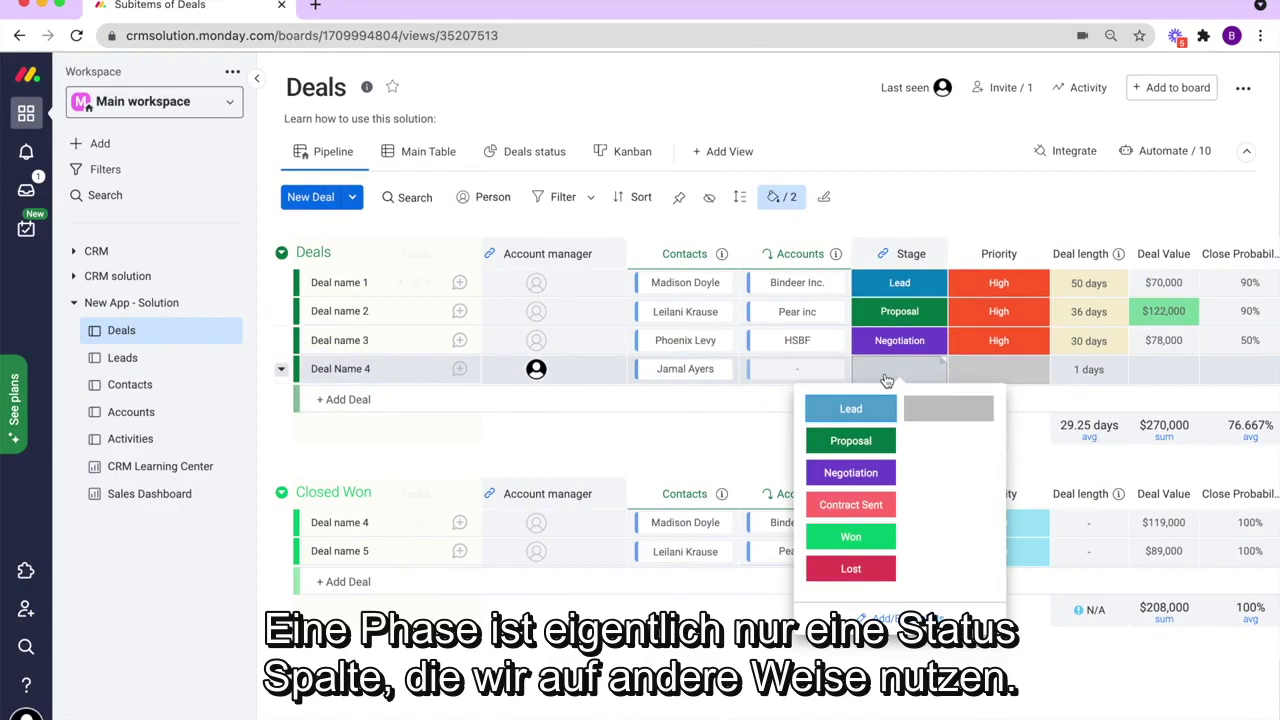
{"action": "left_click", "coordinate": [888, 617]}
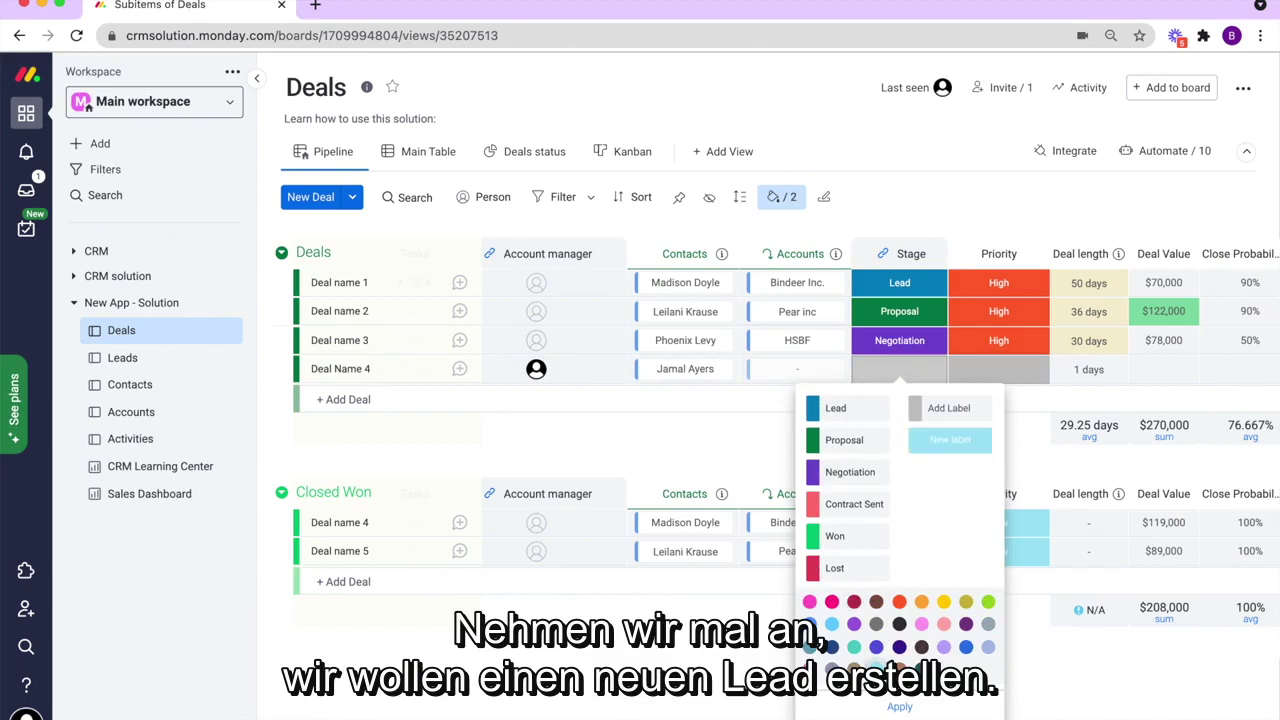
{"action": "left_click", "coordinate": [949, 440]}
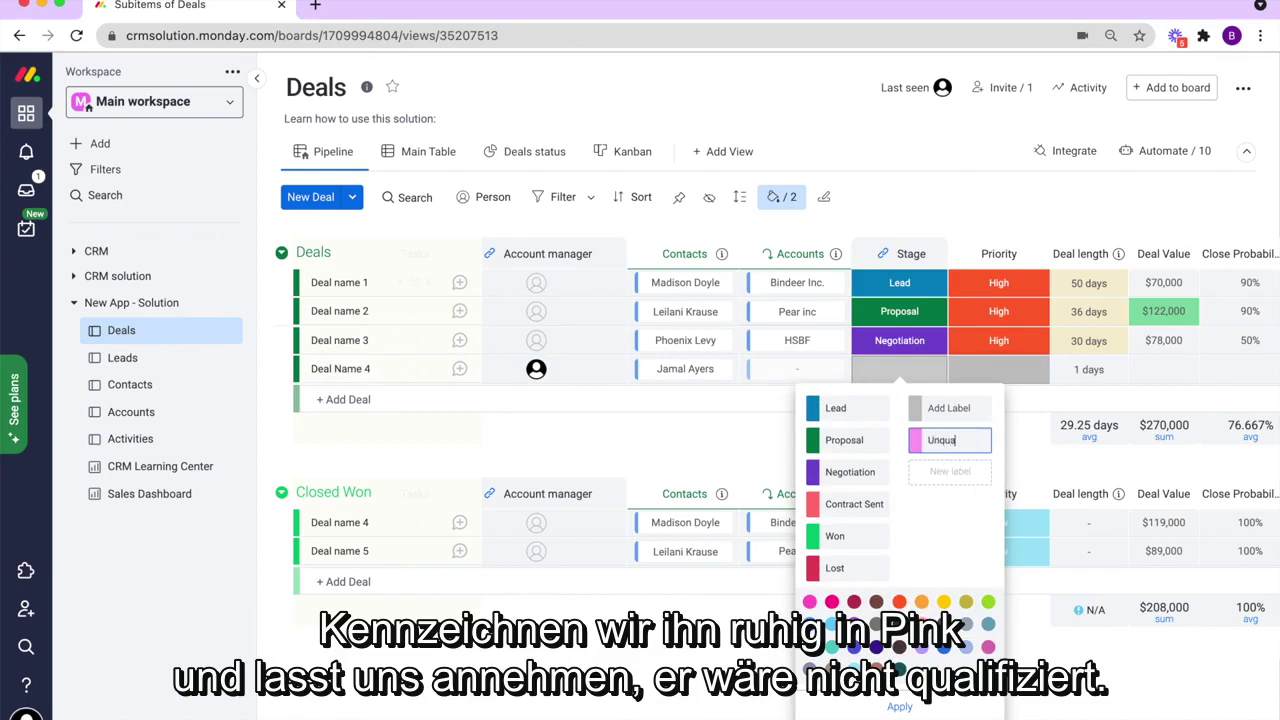
{"action": "key", "text": "Return"}
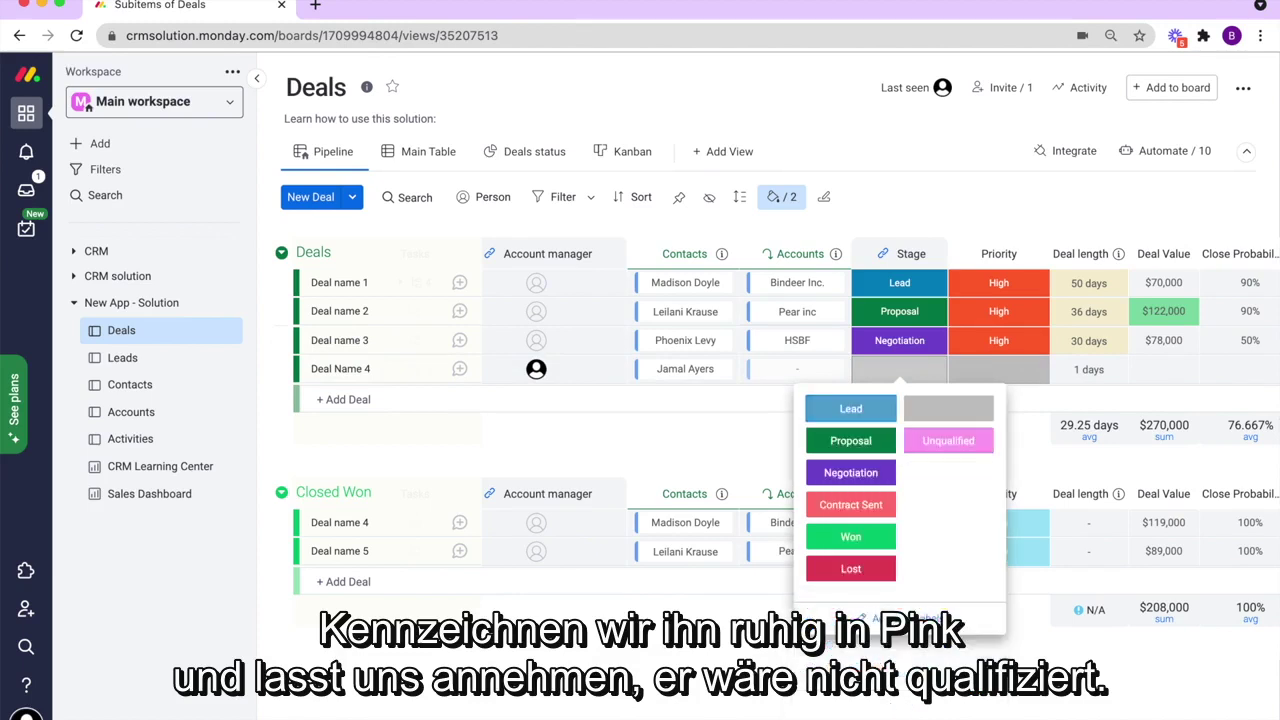
{"action": "left_click", "coordinate": [941, 445]}
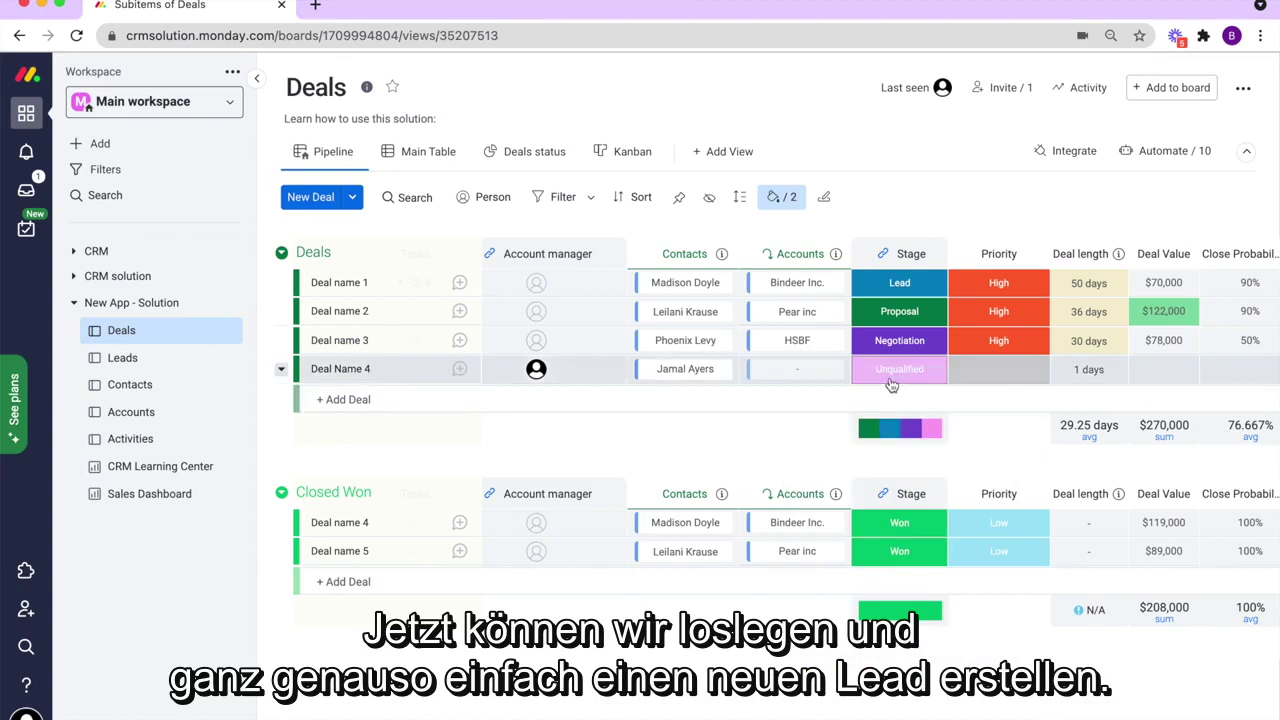
{"action": "left_click", "coordinate": [892, 376]}
{"action": "left_click", "coordinate": [686, 394]}
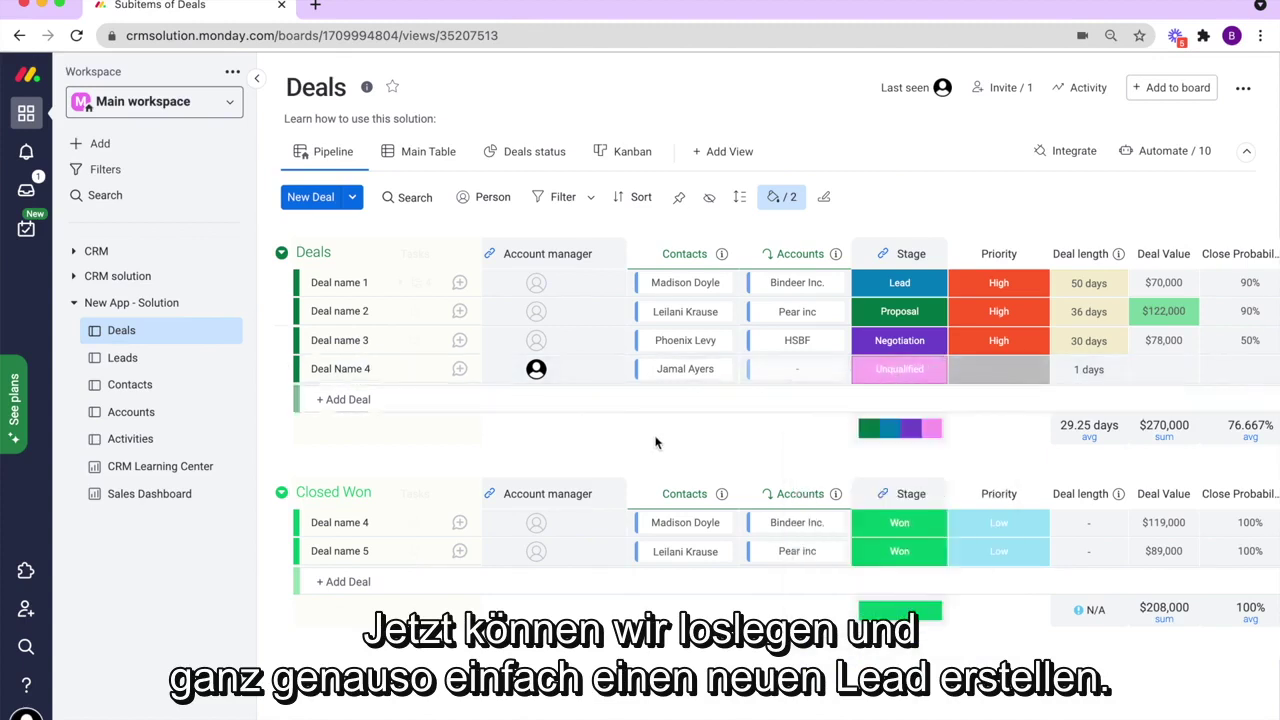
Check the available Priority labels for Deal Name 4 without choosing one.
{"action": "scroll", "coordinate": [945, 277], "scroll_direction": "right", "scroll_amount": 3}
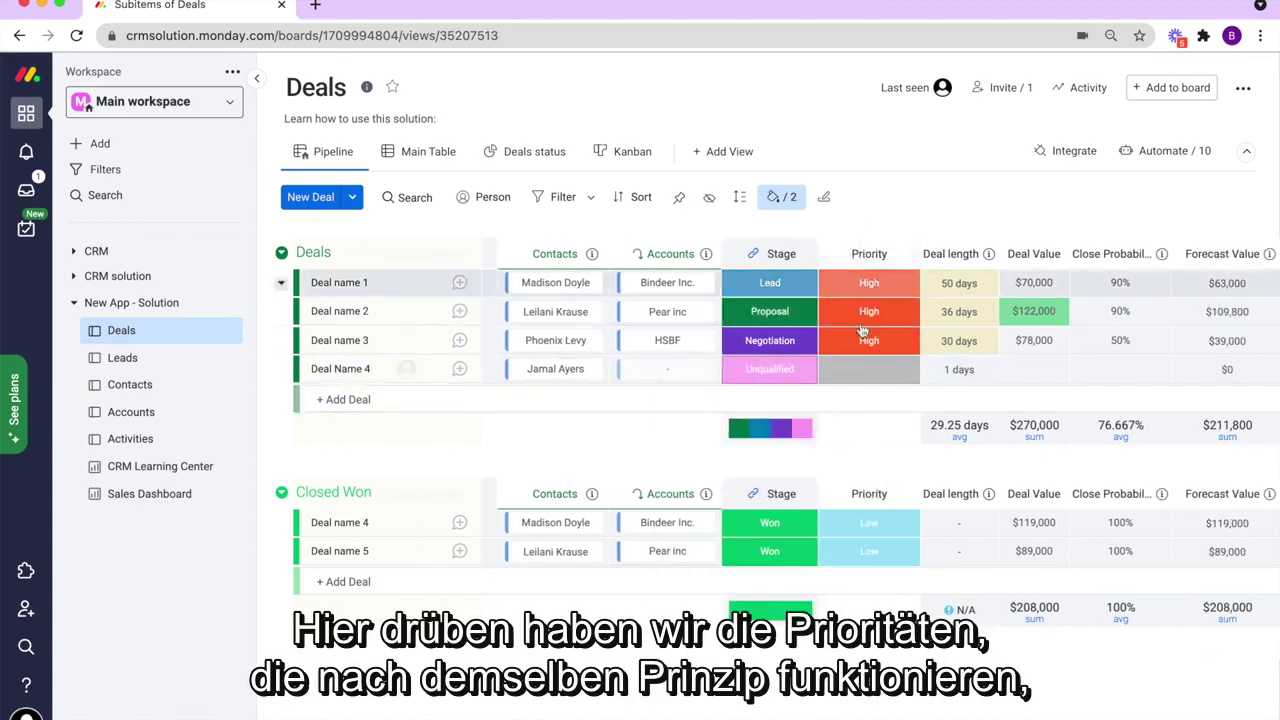
{"action": "left_click", "coordinate": [869, 369]}
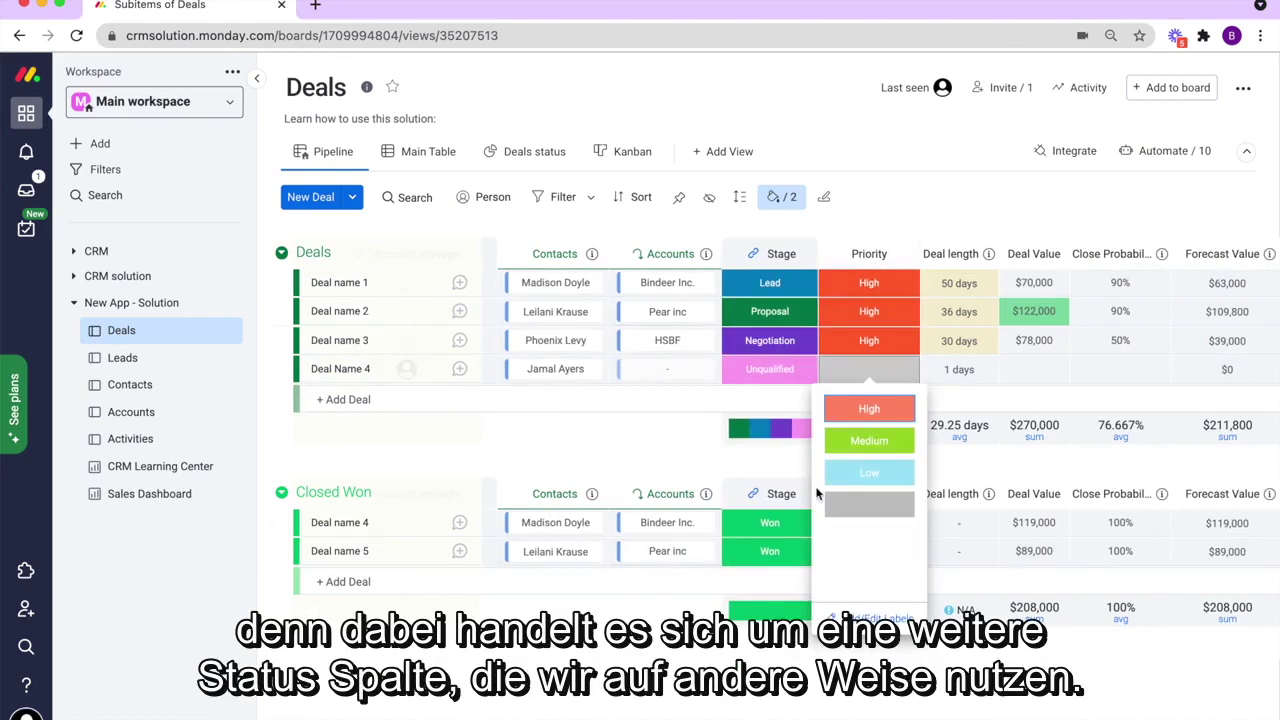
{"action": "left_click", "coordinate": [644, 468]}
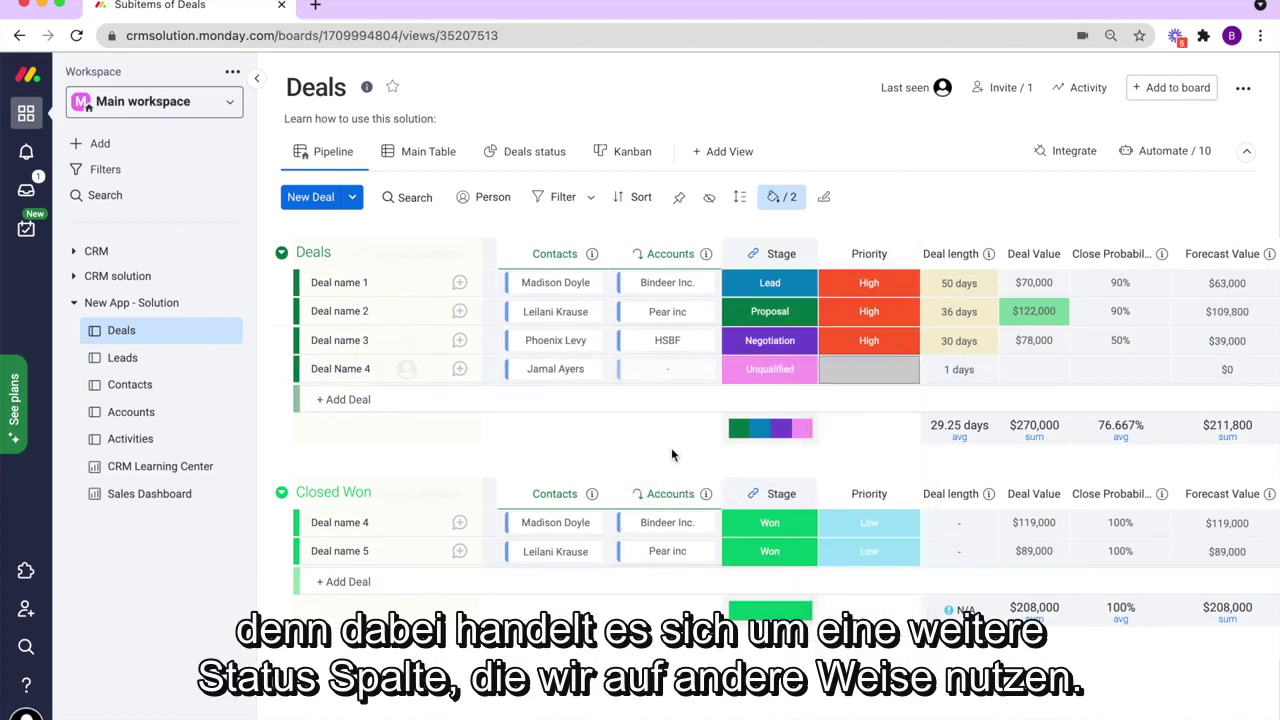
Inspect the formula behind the Deal length column and look over the neighbouring value, probability, forecast and close date columns.
{"action": "scroll", "coordinate": [671, 455], "scroll_direction": "right", "scroll_amount": 2}
{"action": "left_click", "coordinate": [844, 355]}
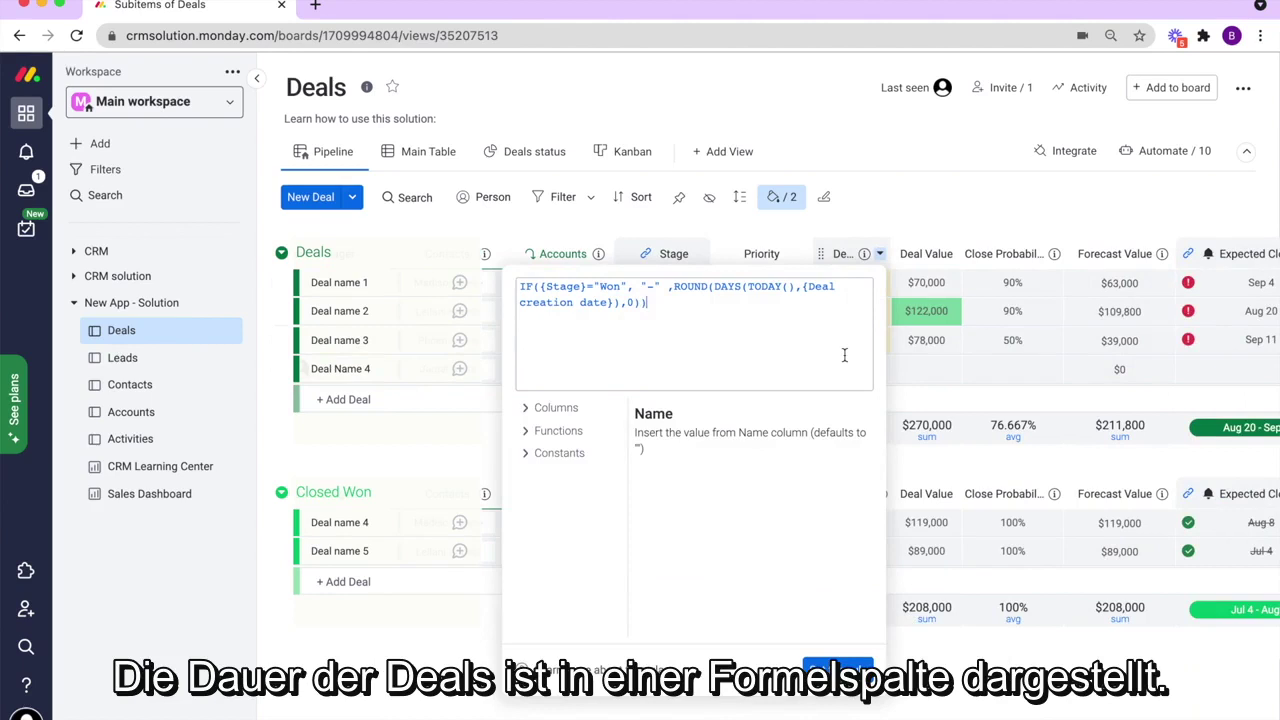
{"action": "left_click", "coordinate": [917, 207]}
{"action": "scroll", "coordinate": [905, 305], "scroll_direction": "right", "scroll_amount": 2}
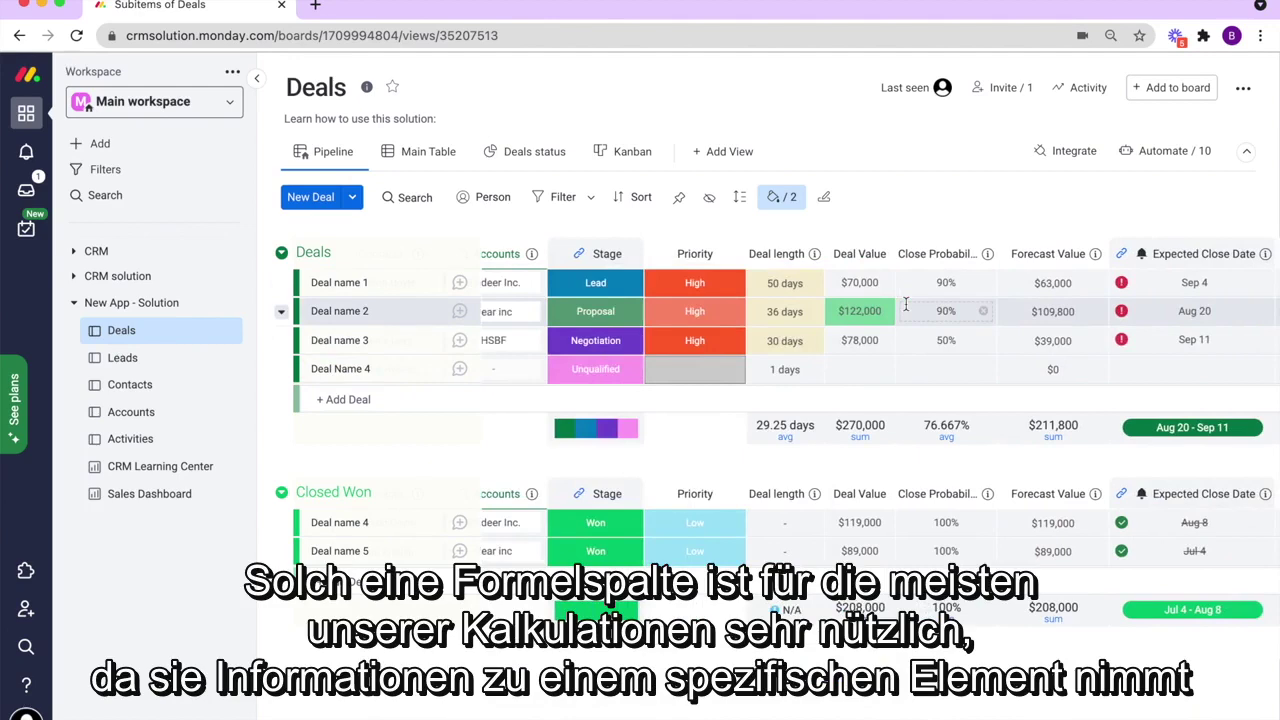
{"action": "scroll", "coordinate": [905, 305], "scroll_direction": "right", "scroll_amount": 2}
{"action": "scroll", "coordinate": [905, 305], "scroll_direction": "left", "scroll_amount": 4}
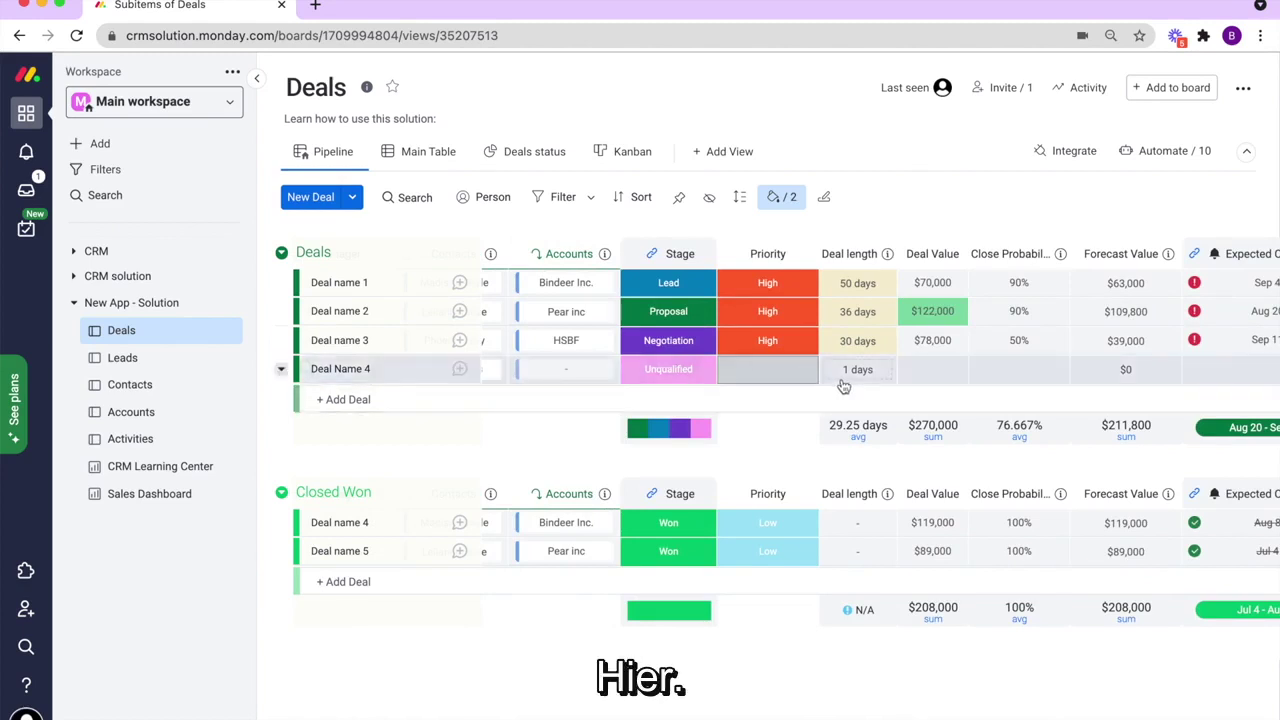
{"action": "scroll", "coordinate": [844, 388], "scroll_direction": "left", "scroll_amount": 2}
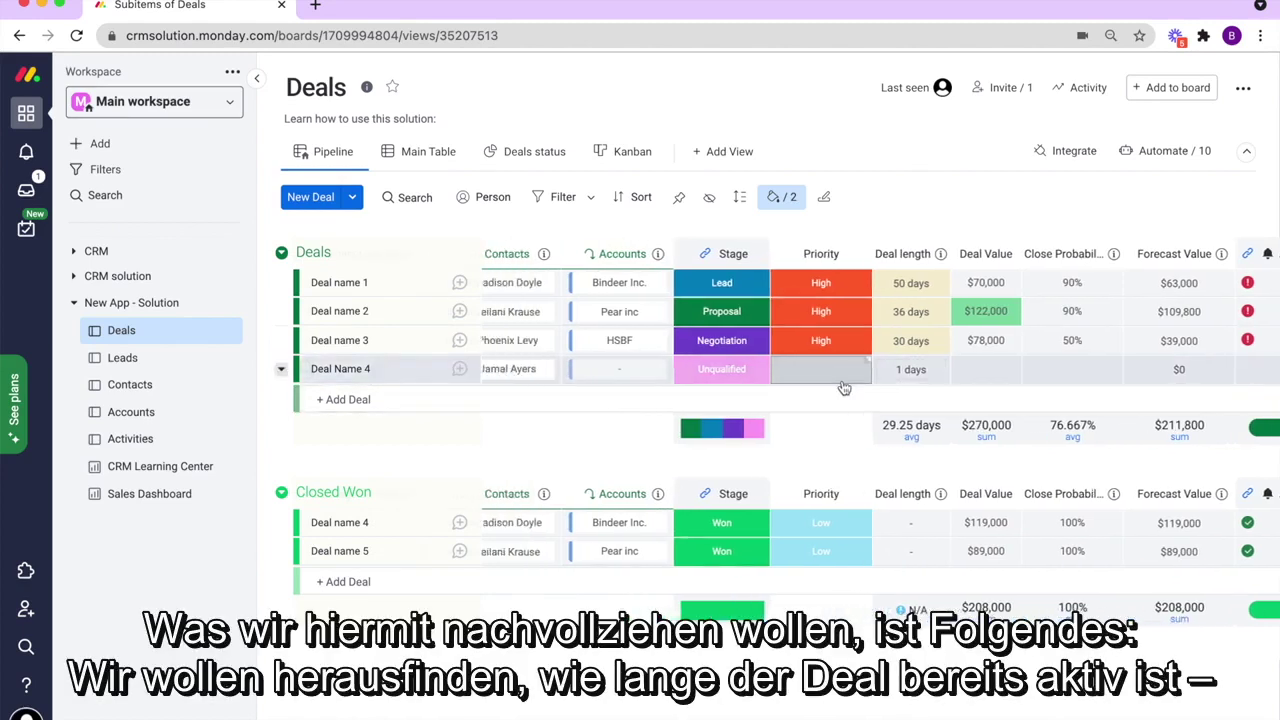
Set the stage of Deal name 3 to Won.
{"action": "scroll", "coordinate": [844, 388], "scroll_direction": "left", "scroll_amount": 2}
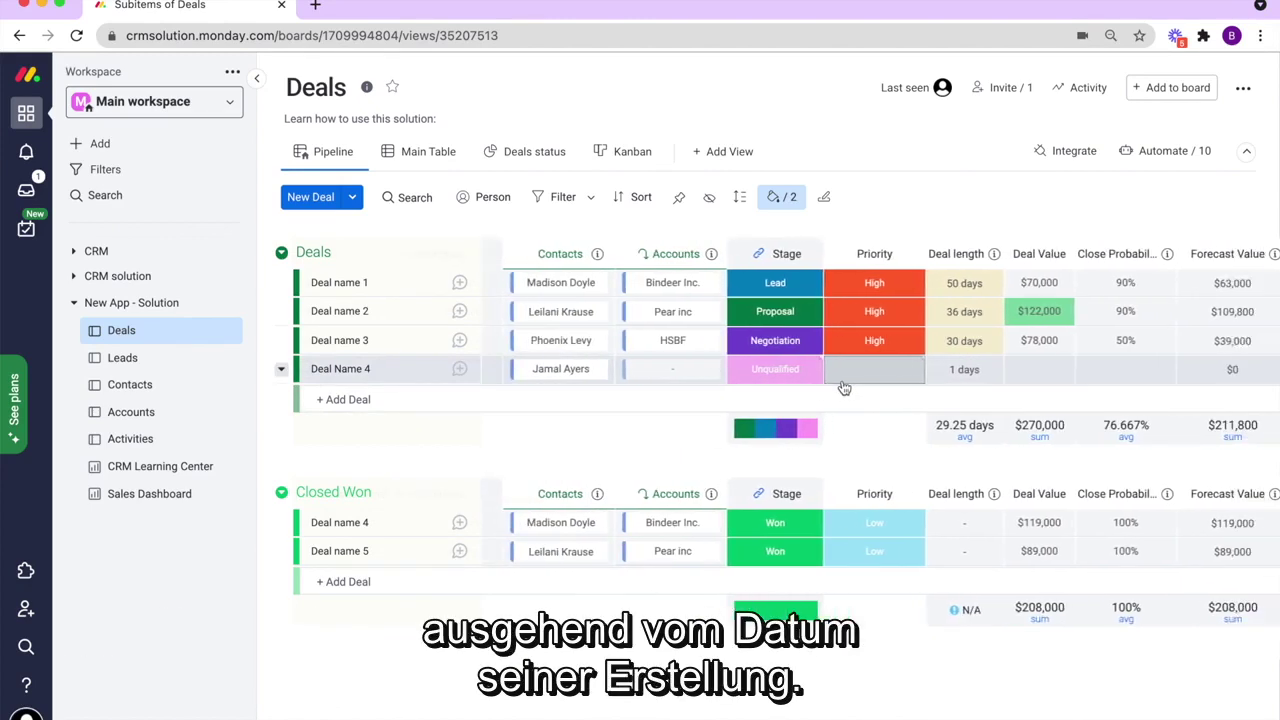
{"action": "scroll", "coordinate": [844, 388], "scroll_direction": "right", "scroll_amount": 2}
{"action": "scroll", "coordinate": [844, 388], "scroll_direction": "right", "scroll_amount": 2}
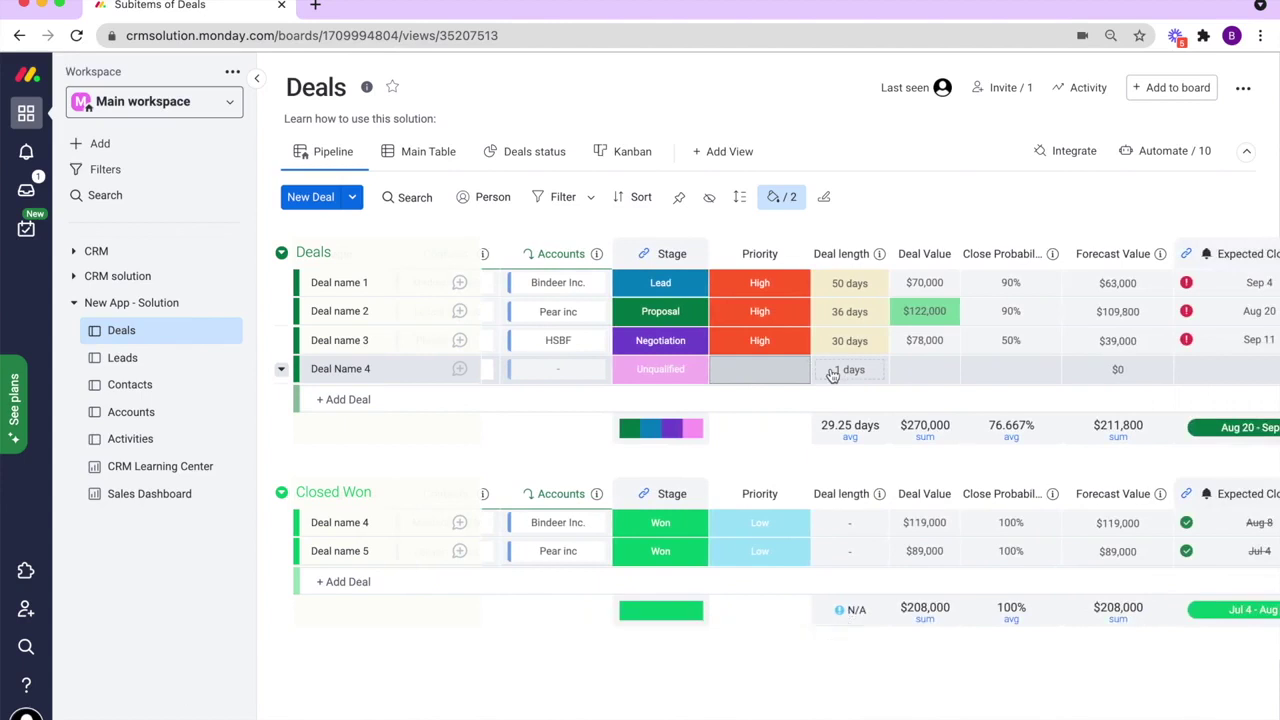
{"action": "scroll", "coordinate": [831, 371], "scroll_direction": "left", "scroll_amount": 3}
{"action": "left_click", "coordinate": [742, 342]}
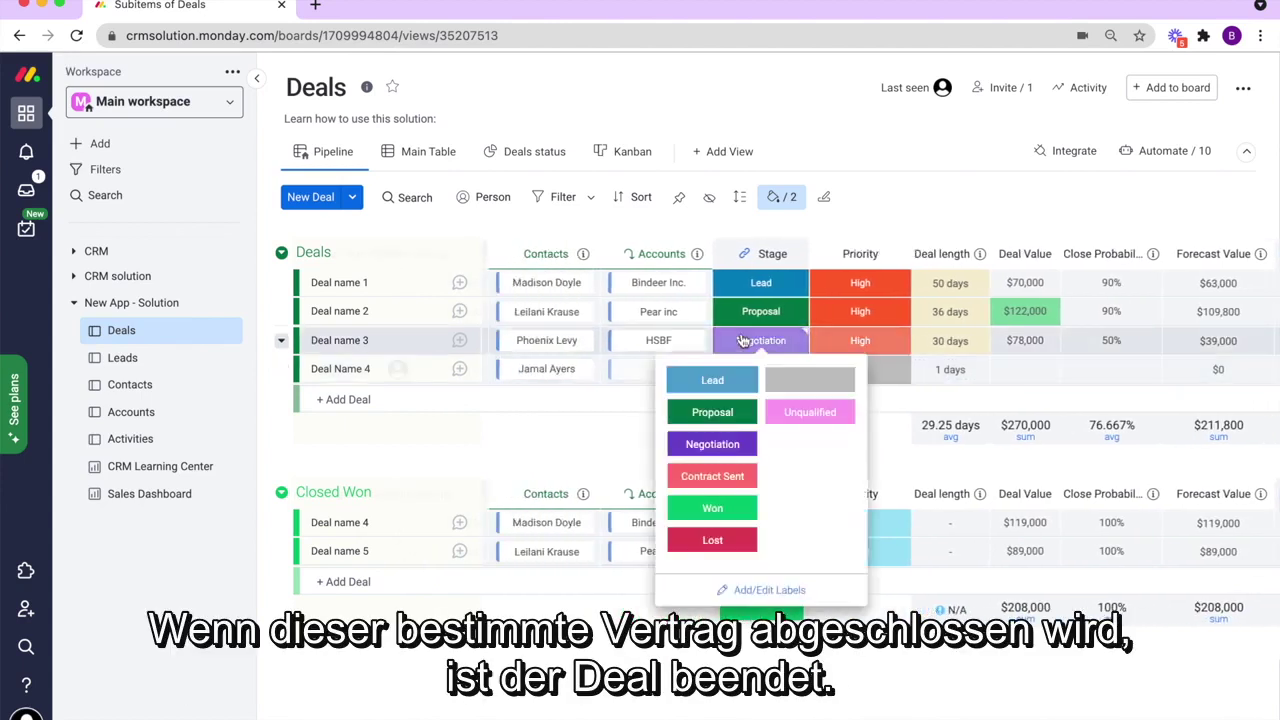
{"action": "left_click", "coordinate": [716, 518]}
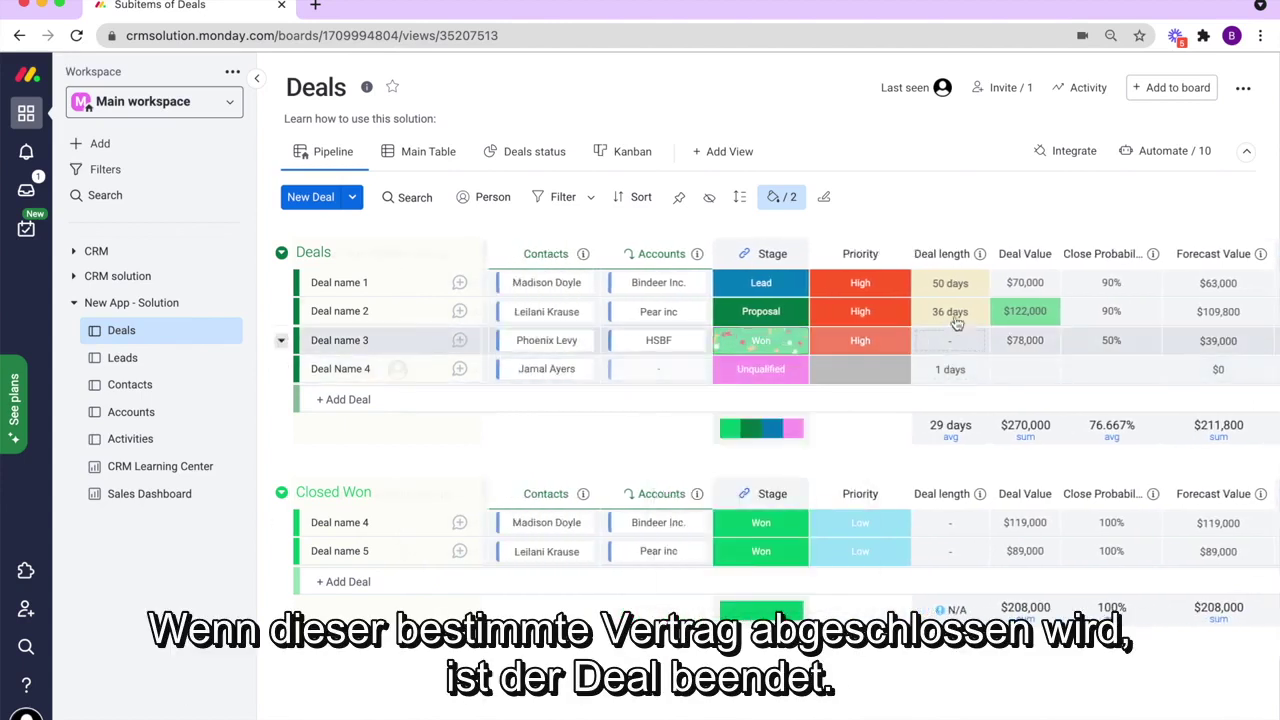
Check the stage options of Deal name 3 without choosing one, and inspect the formula behind the Deal length column.
{"action": "left_click", "coordinate": [768, 342]}
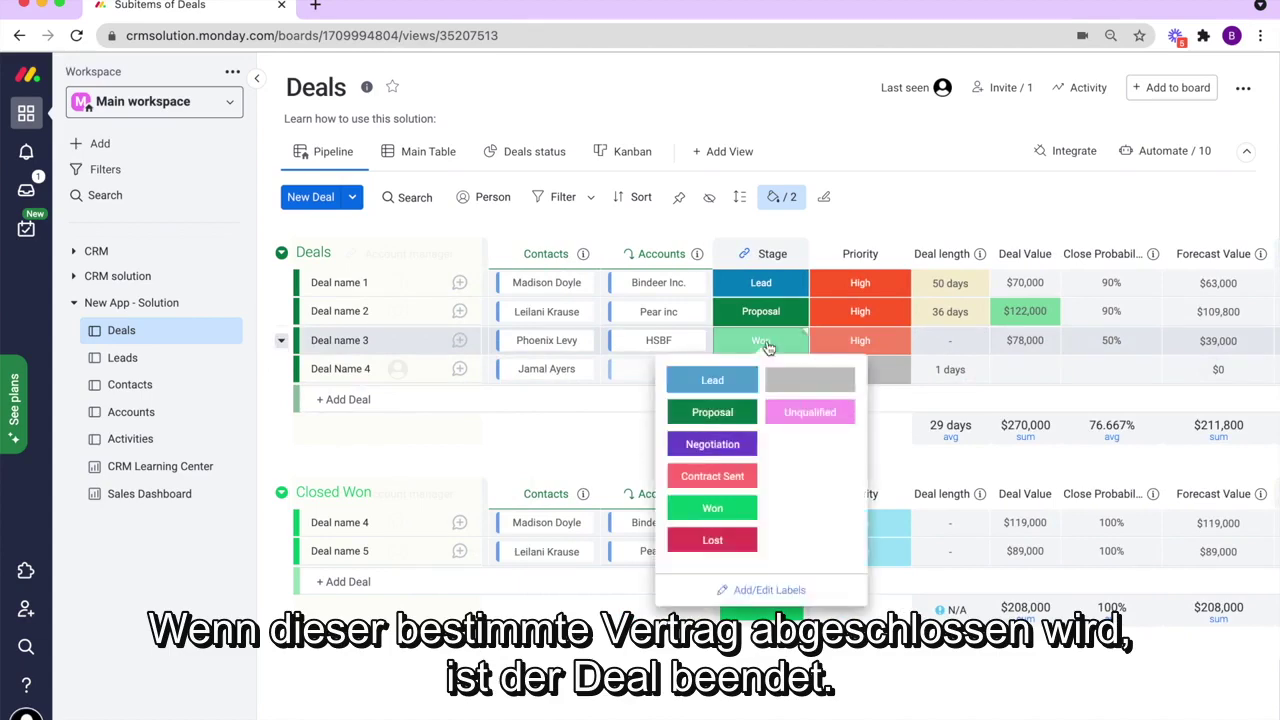
{"action": "left_click", "coordinate": [522, 446]}
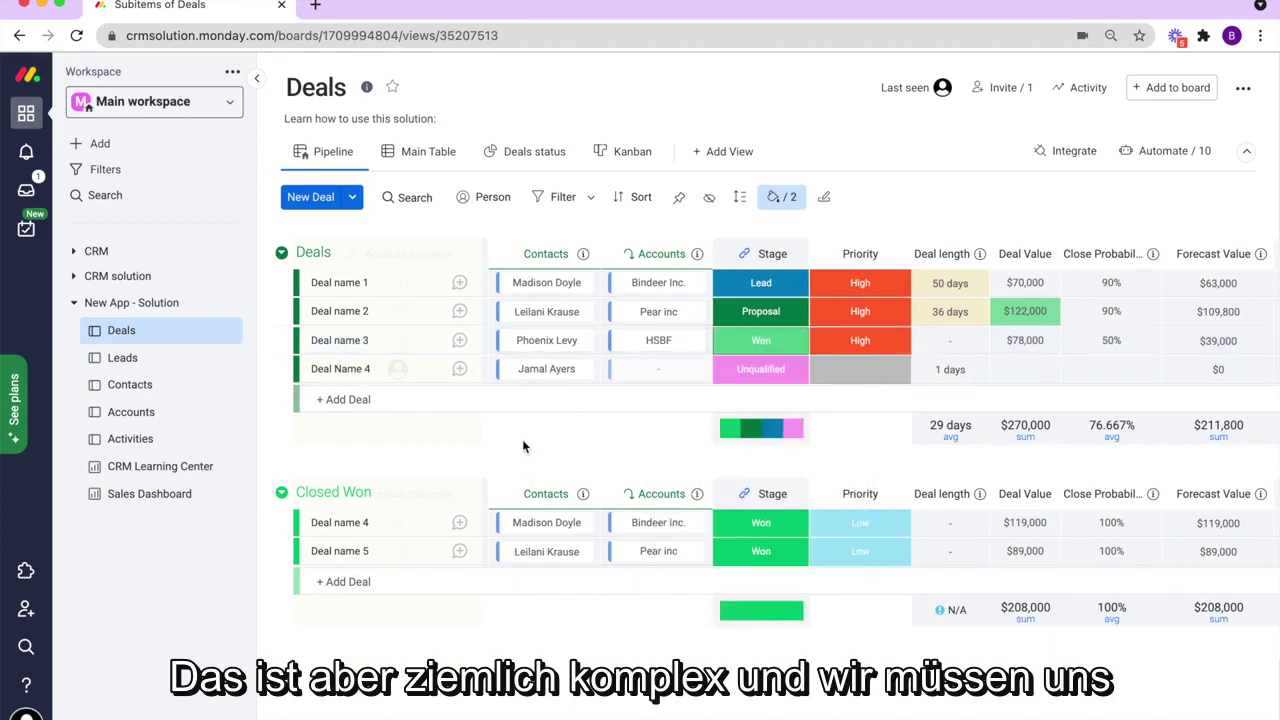
{"action": "left_click", "coordinate": [965, 370]}
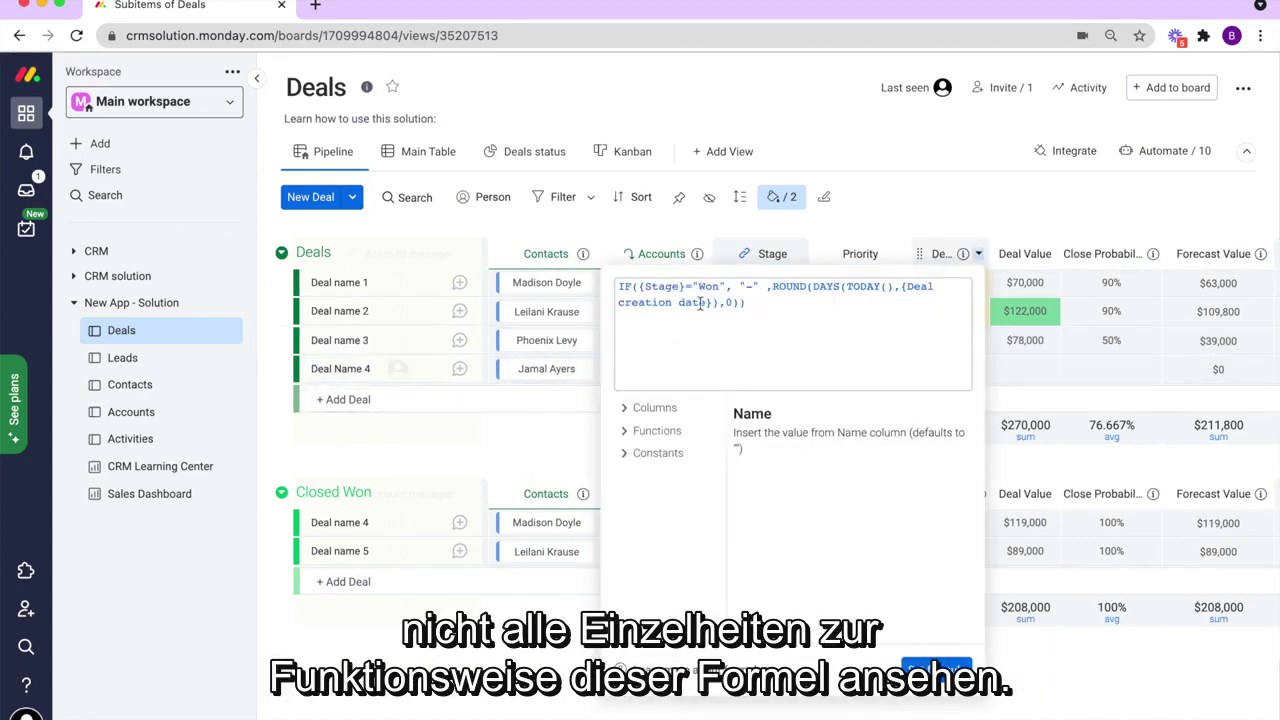
{"action": "left_click", "coordinate": [661, 221]}
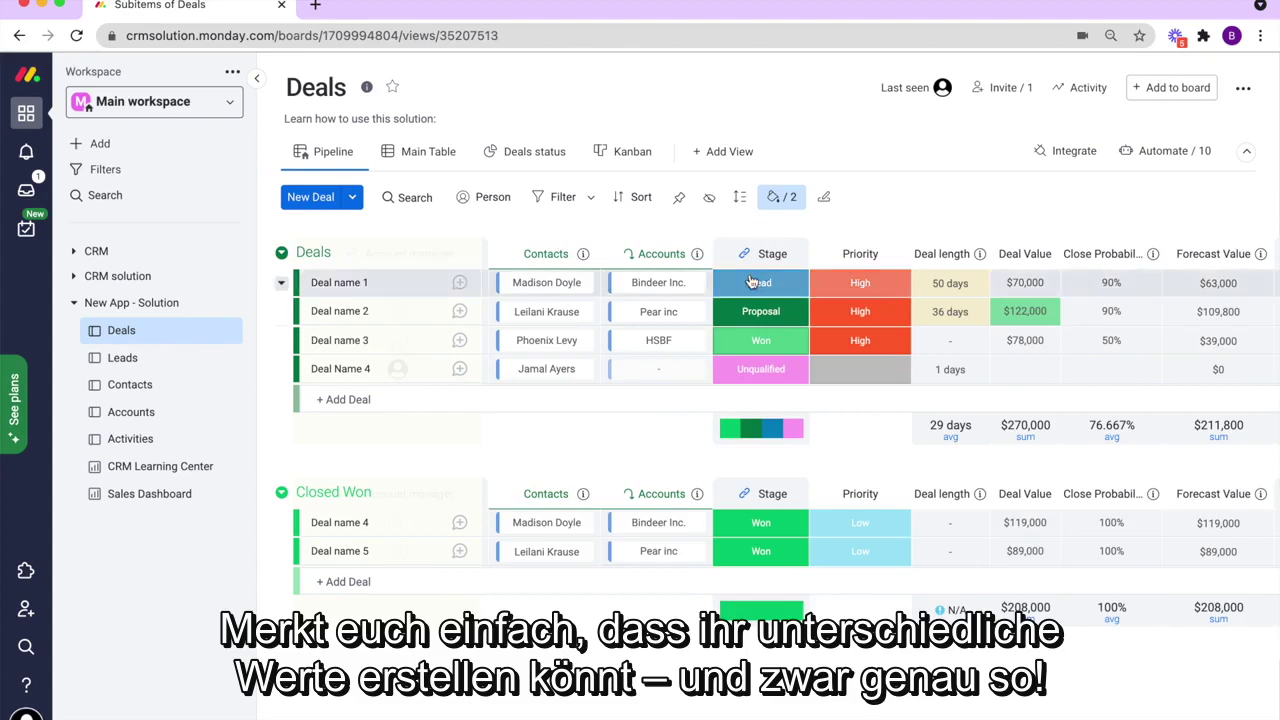
Set the Deal Value of Deal Name 4 to 10000.
{"action": "scroll", "coordinate": [757, 283], "scroll_direction": "right", "scroll_amount": 2}
{"action": "left_click", "coordinate": [885, 366]}
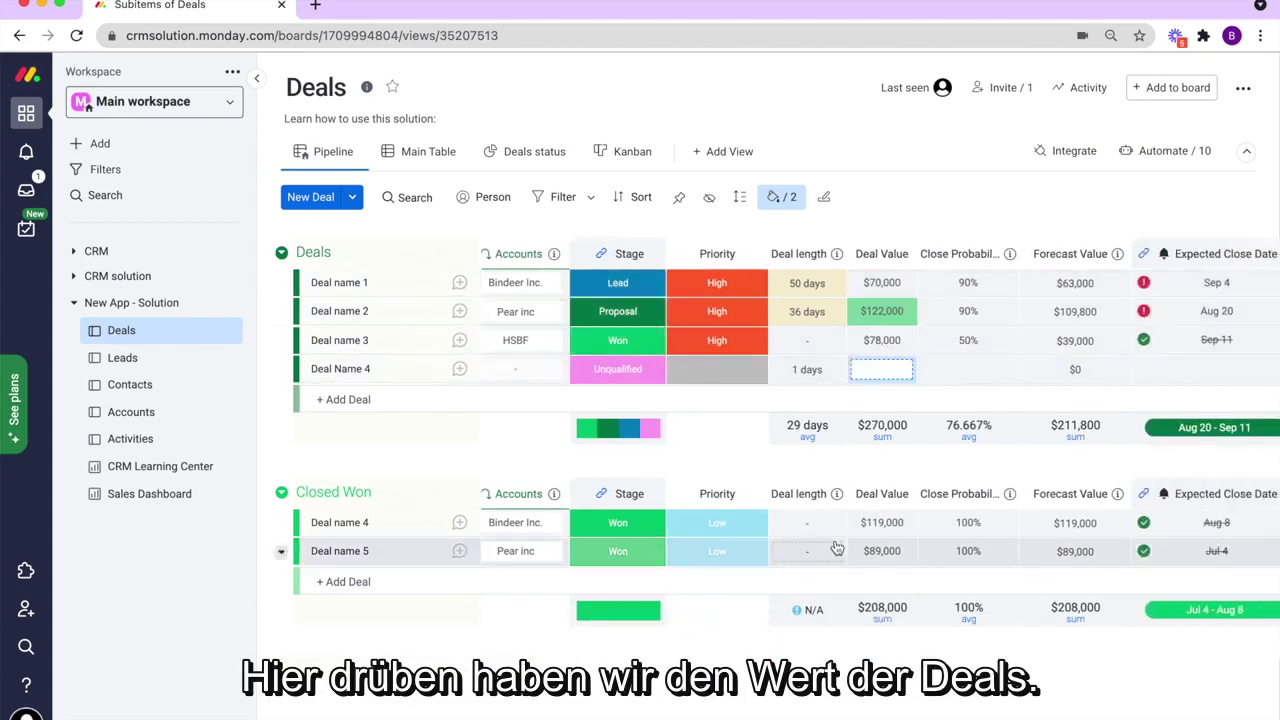
{"action": "type", "text": "10000"}
{"action": "key", "text": "Return"}
Try the euro and pound units for the Deal Value column, and set the unit back to dollars.
{"action": "left_click", "coordinate": [882, 428]}
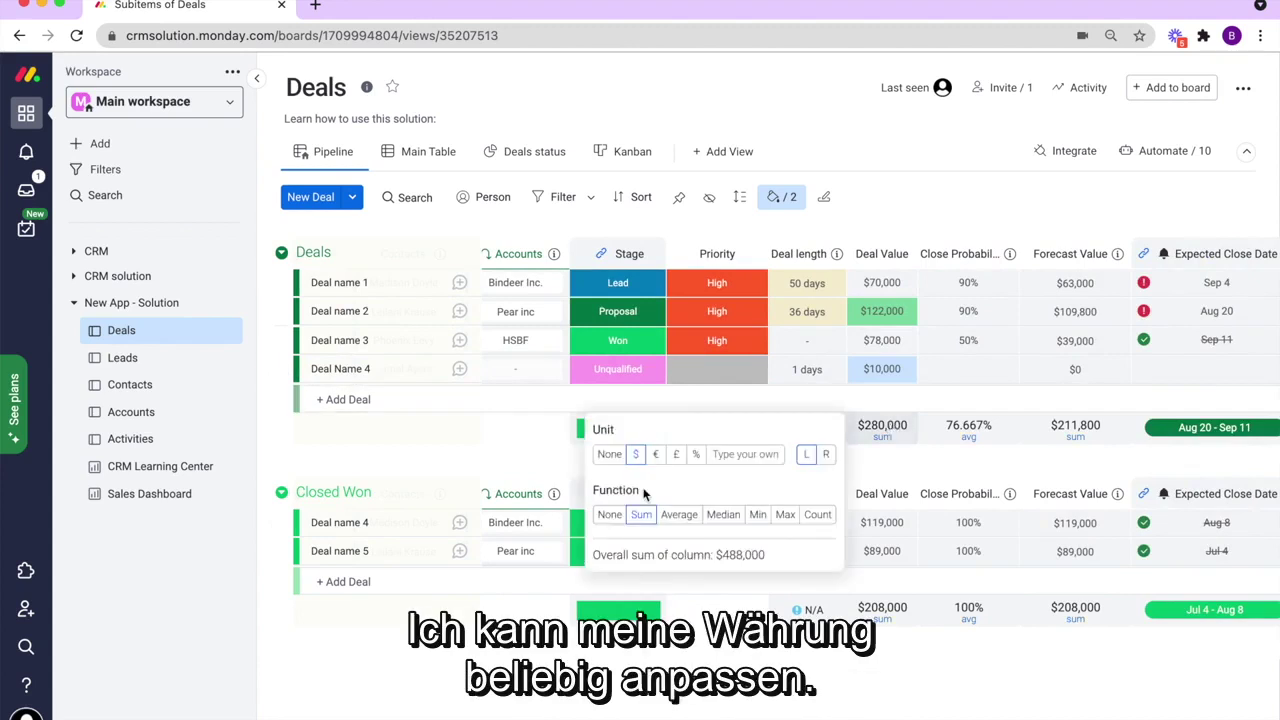
{"action": "left_click", "coordinate": [658, 458]}
{"action": "left_click", "coordinate": [676, 458]}
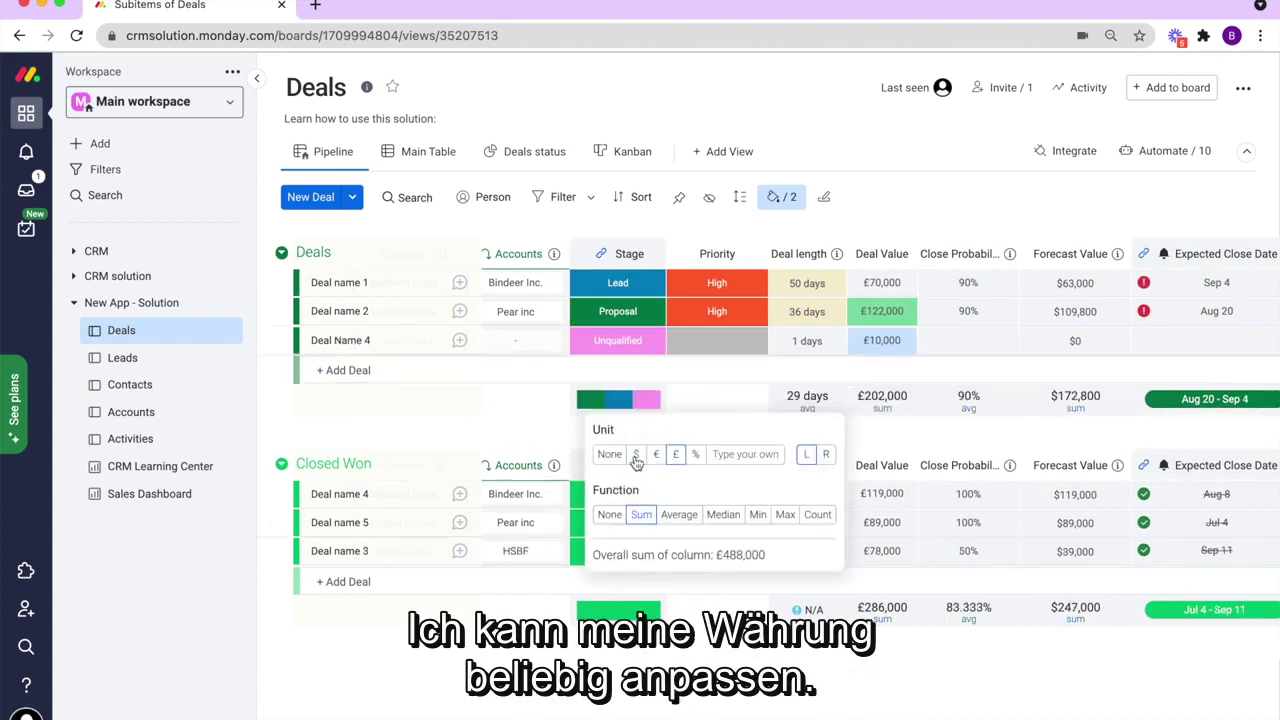
{"action": "left_click", "coordinate": [637, 456]}
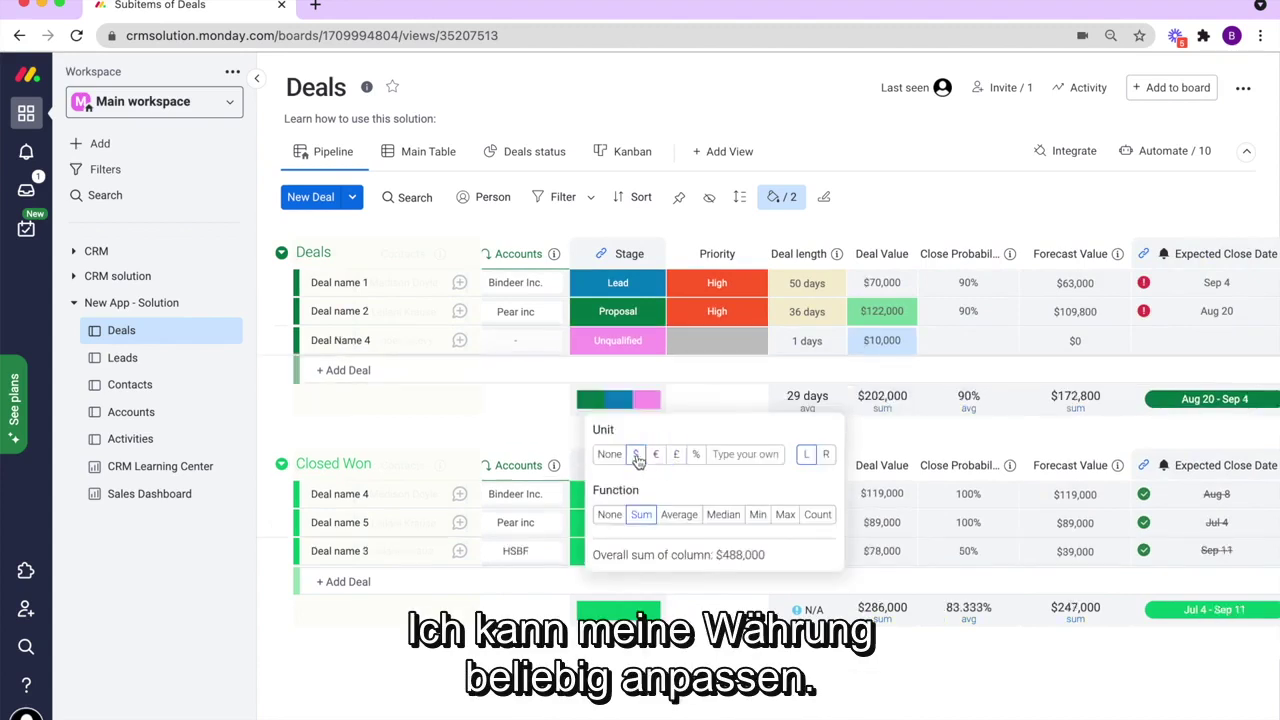
{"action": "left_click", "coordinate": [479, 407]}
Set the Close Probability of Deal Name 4 to 80%.
{"action": "scroll", "coordinate": [450, 407], "scroll_direction": "right", "scroll_amount": 2}
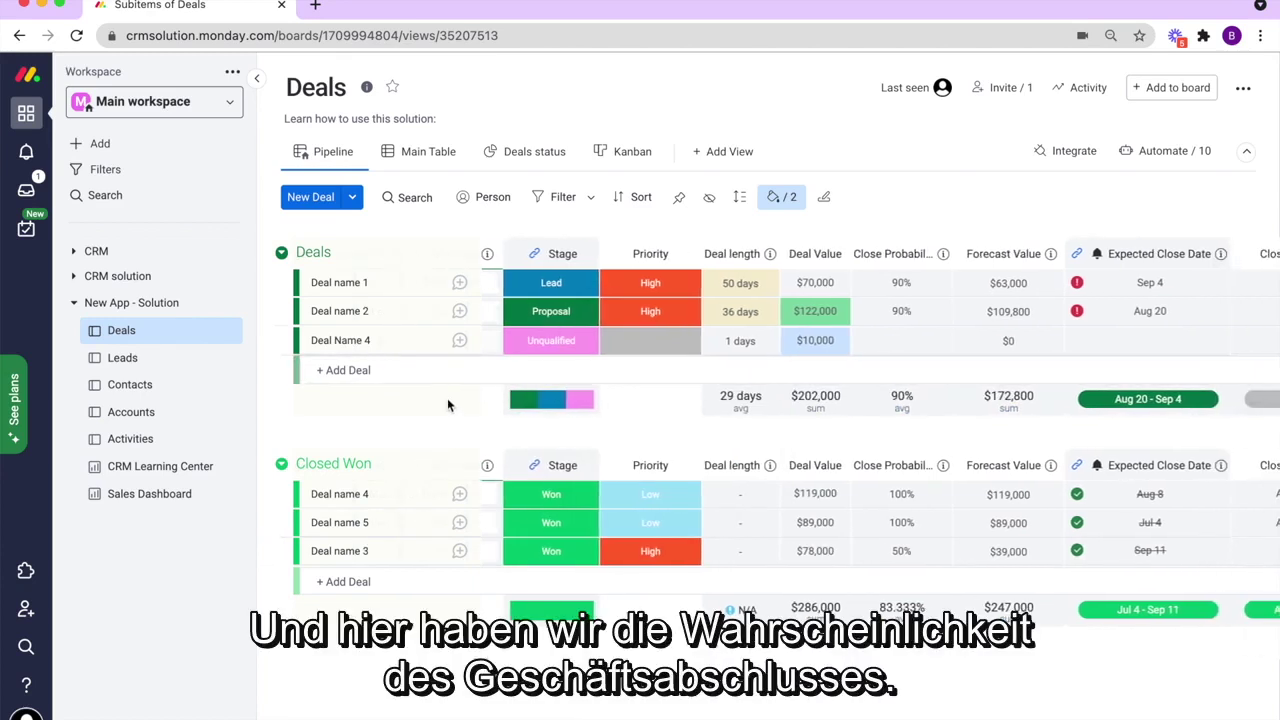
{"action": "left_click", "coordinate": [889, 341]}
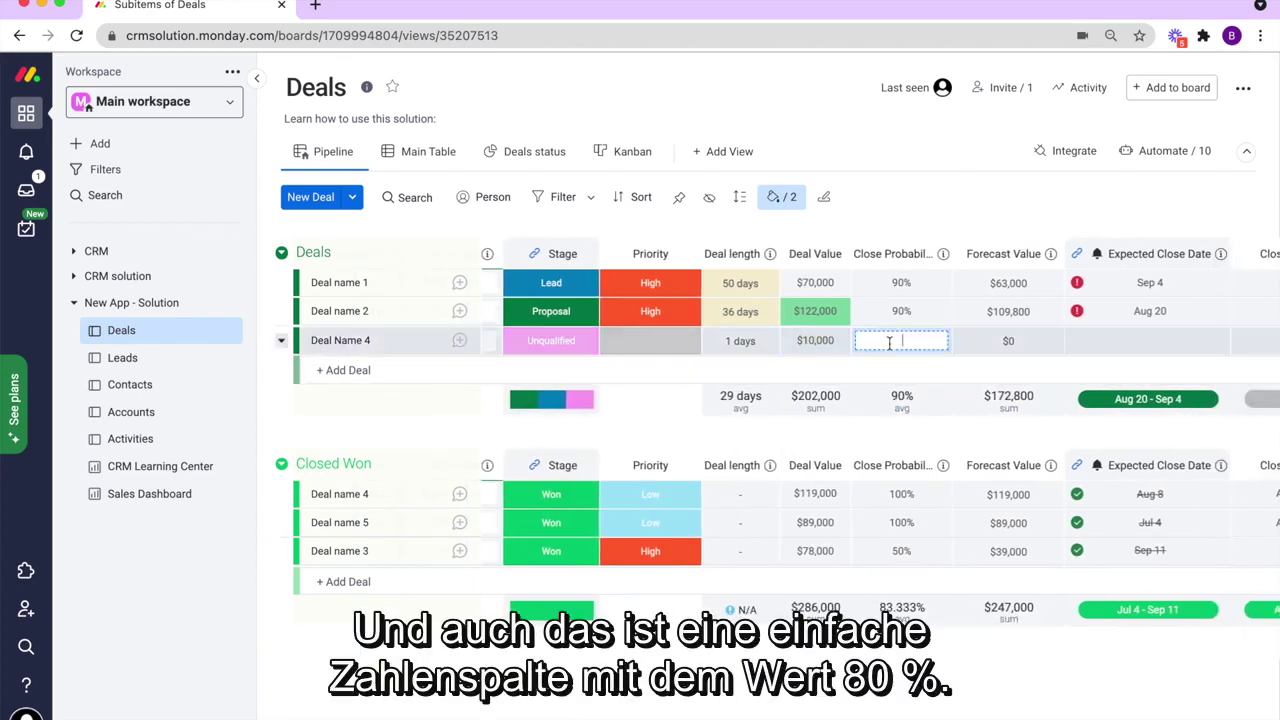
{"action": "key", "text": "Return"}
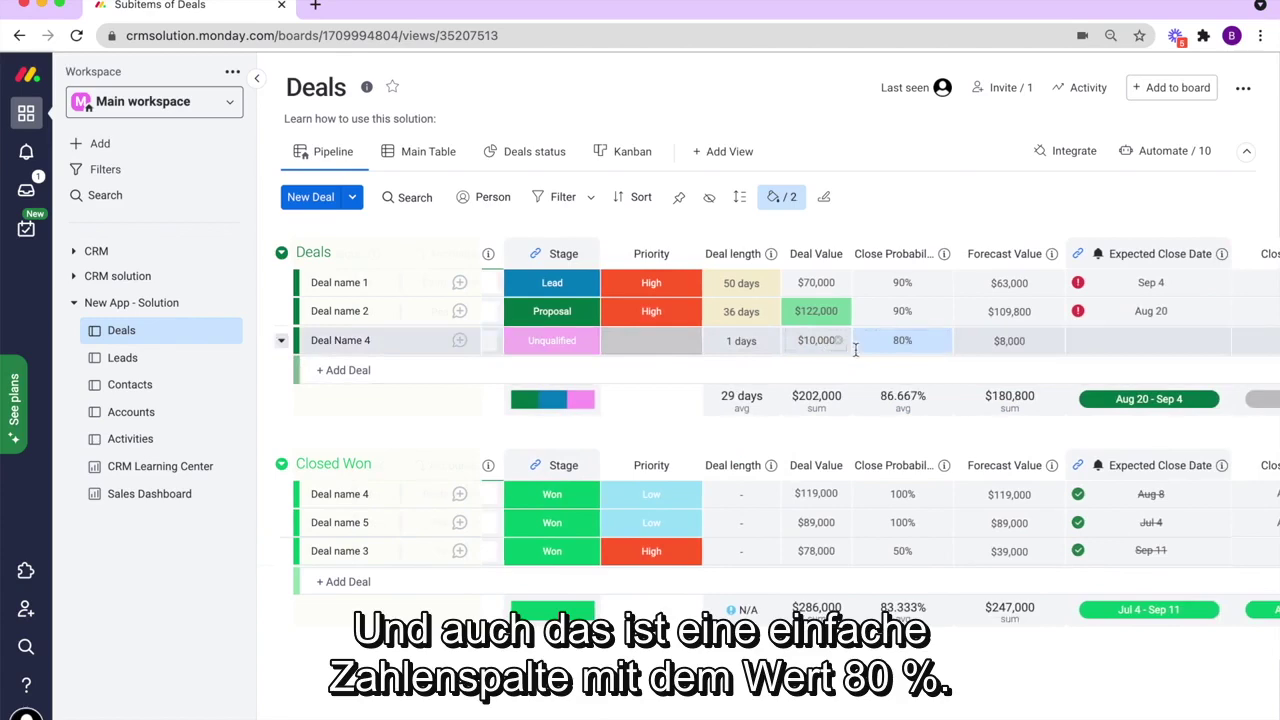
Inspect the formula behind the Forecast Value column for Deal Name 4, and close it without changes.
{"action": "left_click", "coordinate": [997, 346]}
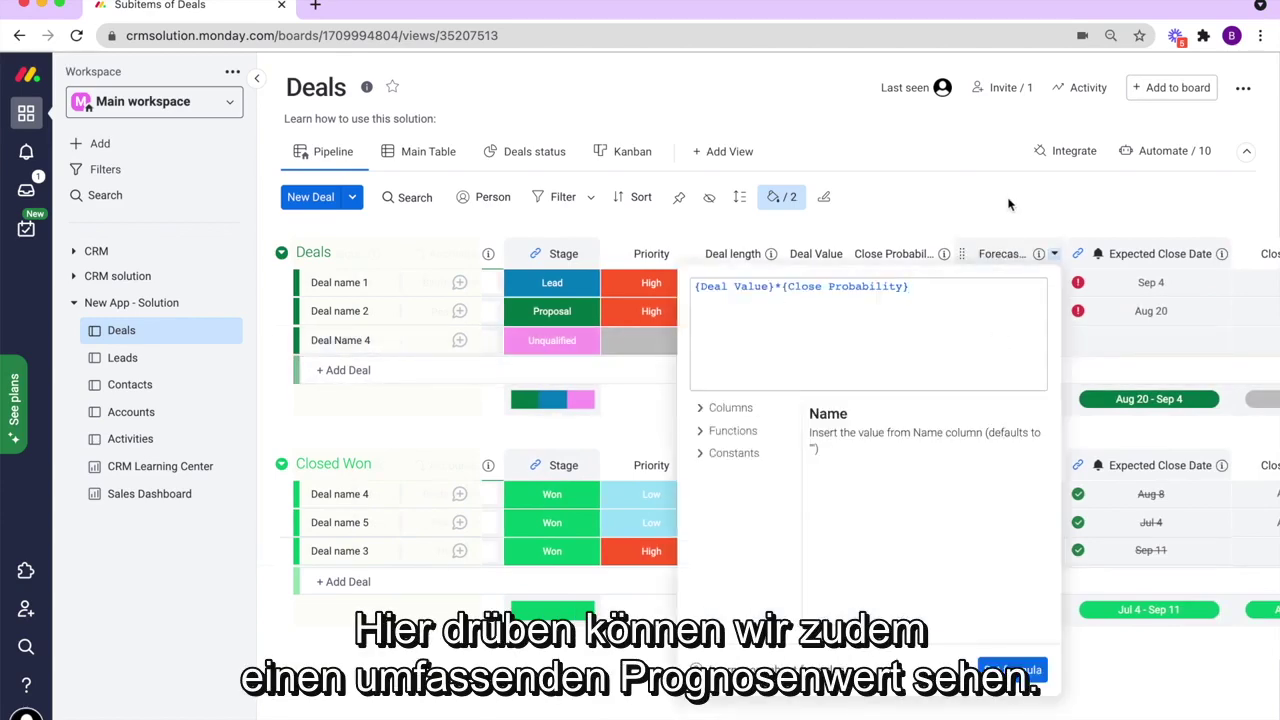
{"action": "left_click", "coordinate": [1008, 204]}
{"action": "left_click", "coordinate": [1011, 341]}
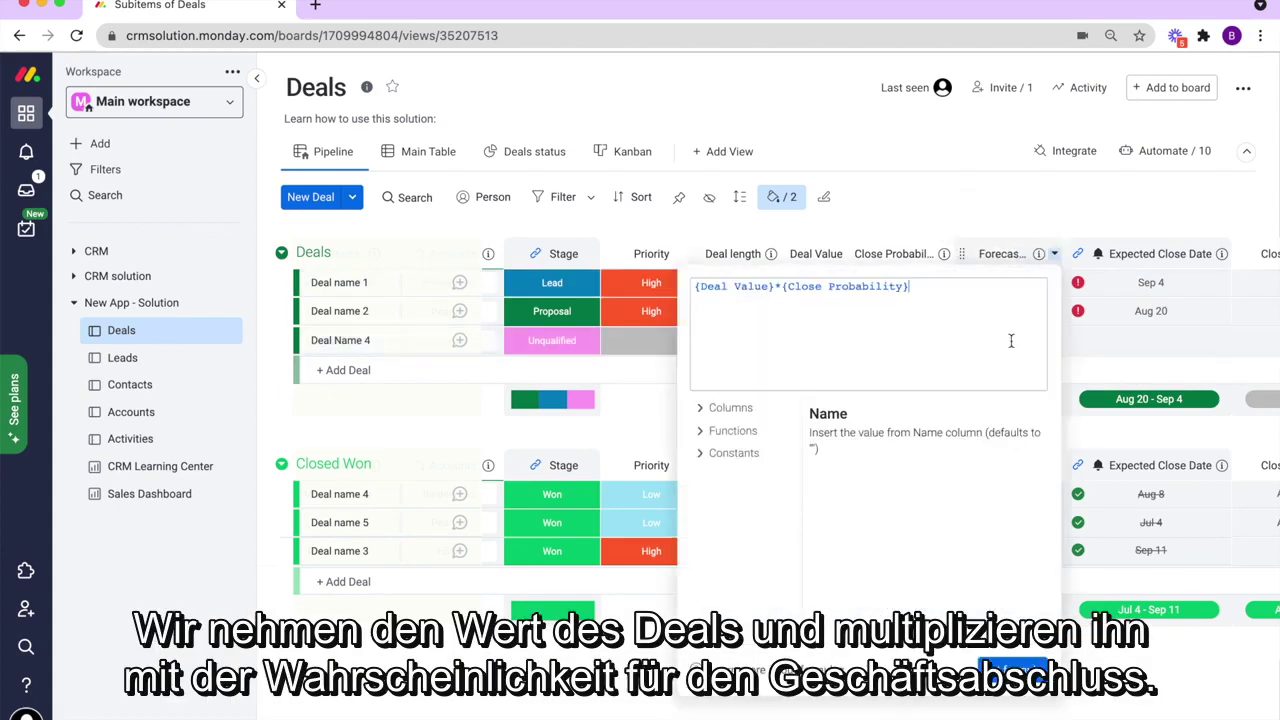
{"action": "left_click", "coordinate": [608, 430]}
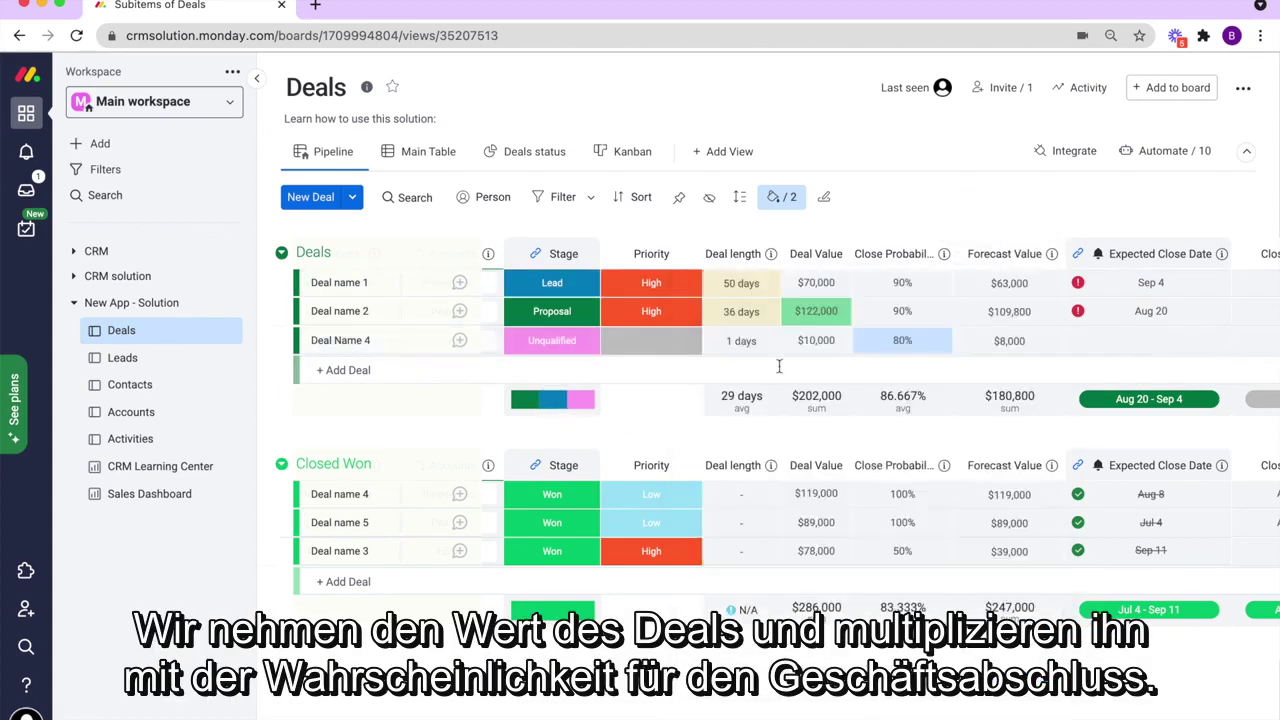
{"action": "left_click", "coordinate": [998, 350]}
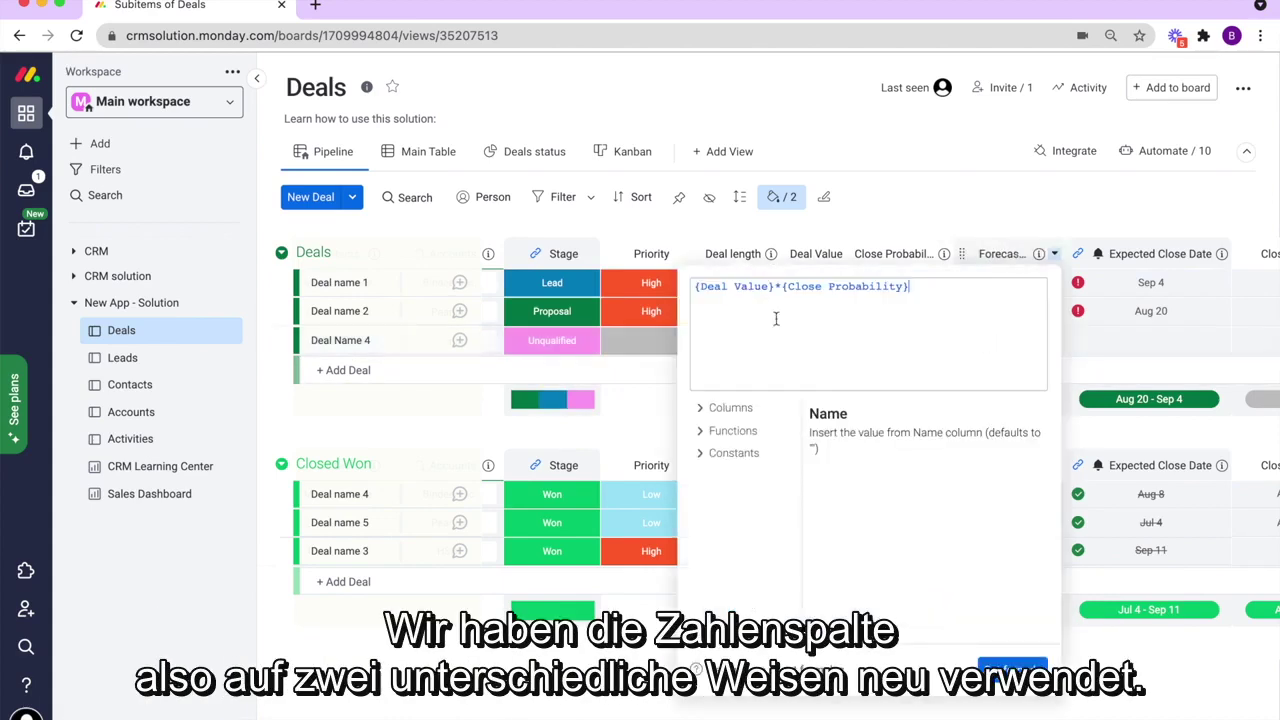
{"action": "left_click", "coordinate": [705, 372]}
Look over the close date, actual value and creation date columns, and check the location suggestions for Deal Name 4 without choosing one.
{"action": "scroll", "coordinate": [790, 356], "scroll_direction": "right", "scroll_amount": 6}
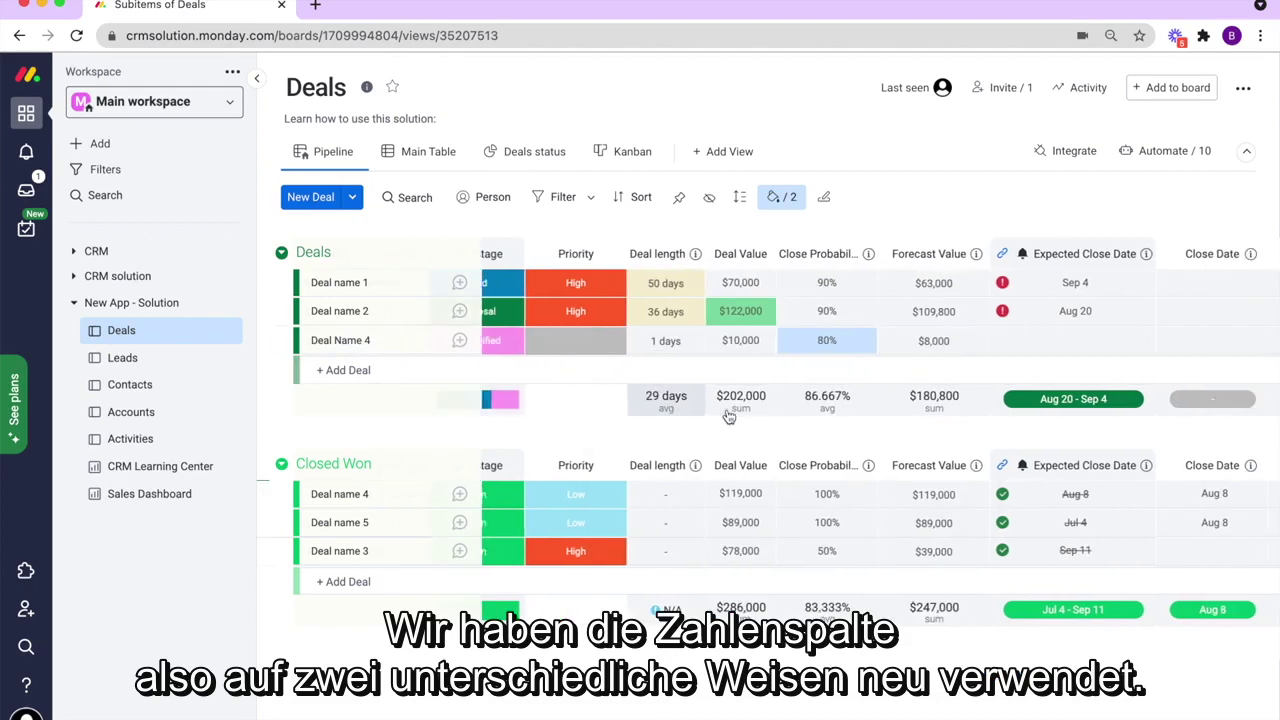
{"action": "scroll", "coordinate": [848, 358], "scroll_direction": "right", "scroll_amount": 4}
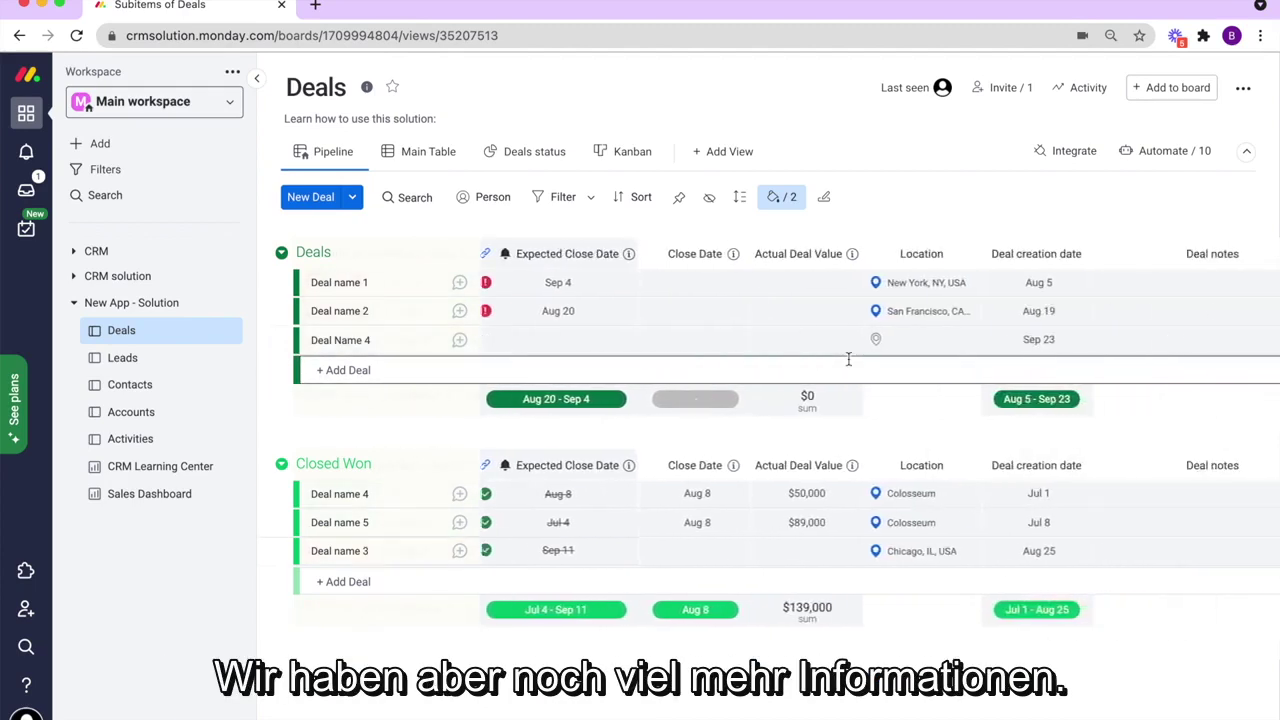
{"action": "left_click", "coordinate": [895, 341]}
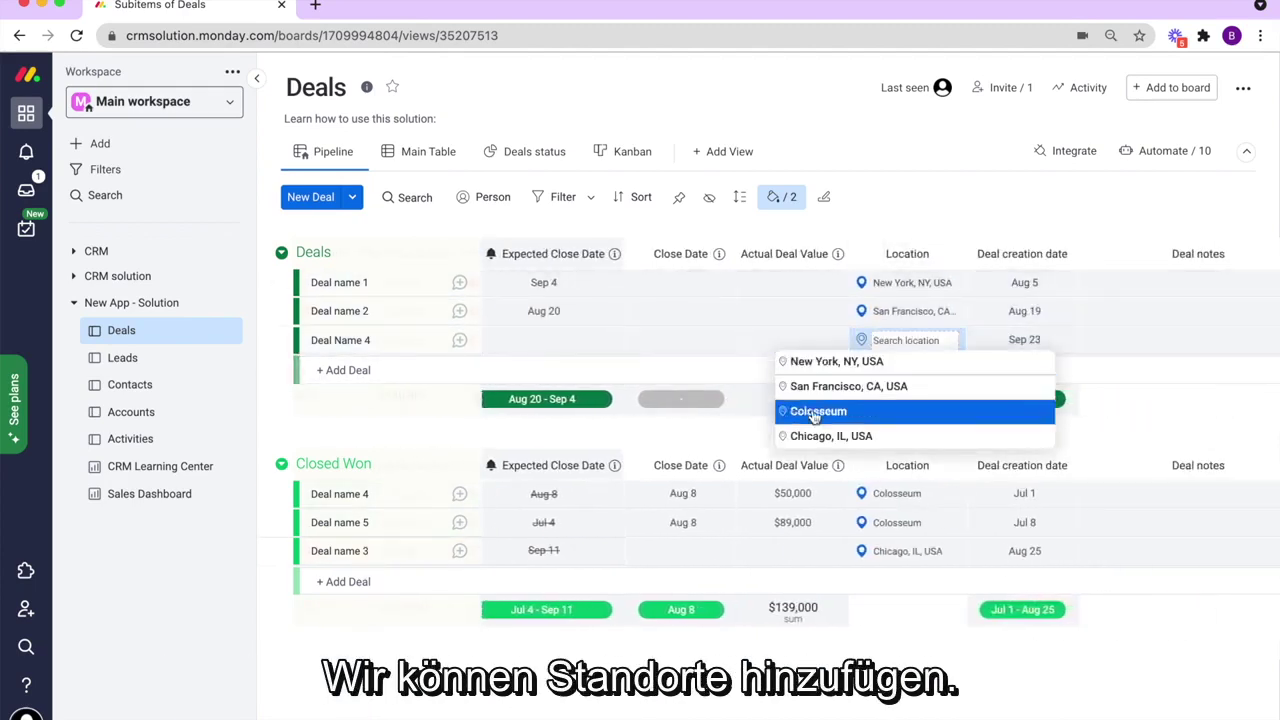
{"action": "left_click", "coordinate": [712, 432]}
Add a Files column after Deal notes on the Deals board and rename it "Quotes".
{"action": "scroll", "coordinate": [810, 388], "scroll_direction": "right", "scroll_amount": 2}
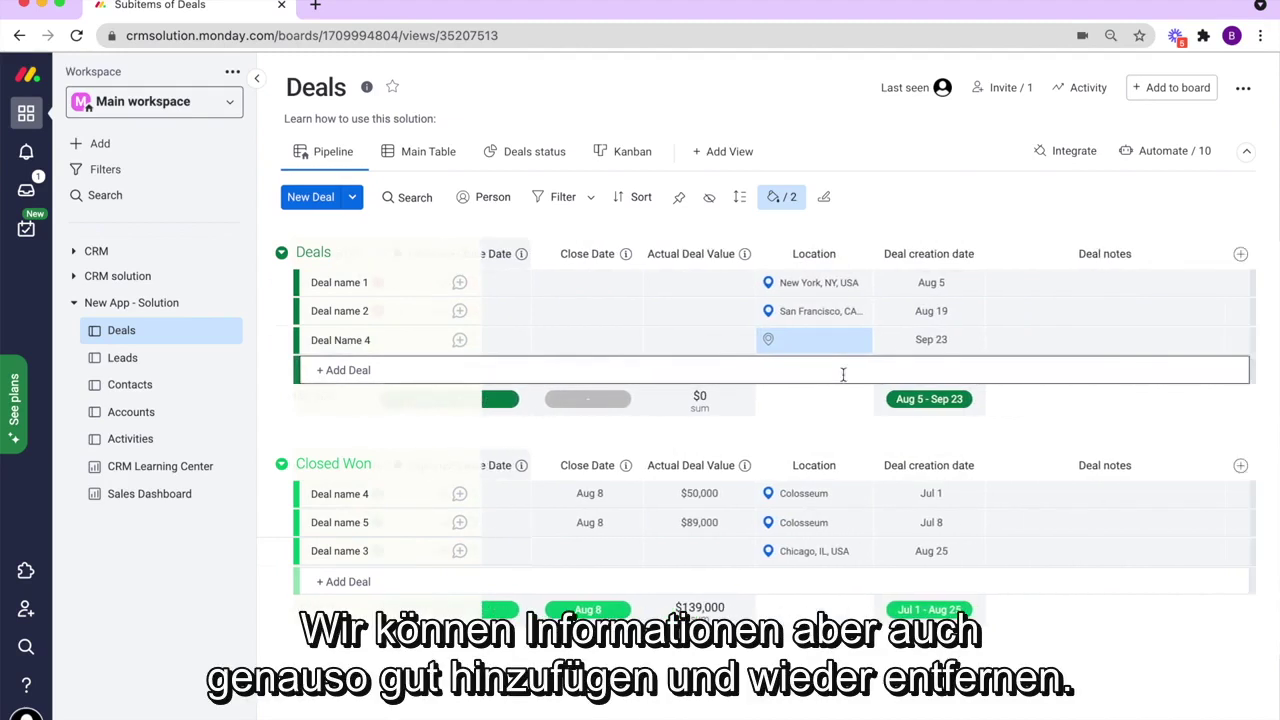
{"action": "left_click", "coordinate": [1241, 255]}
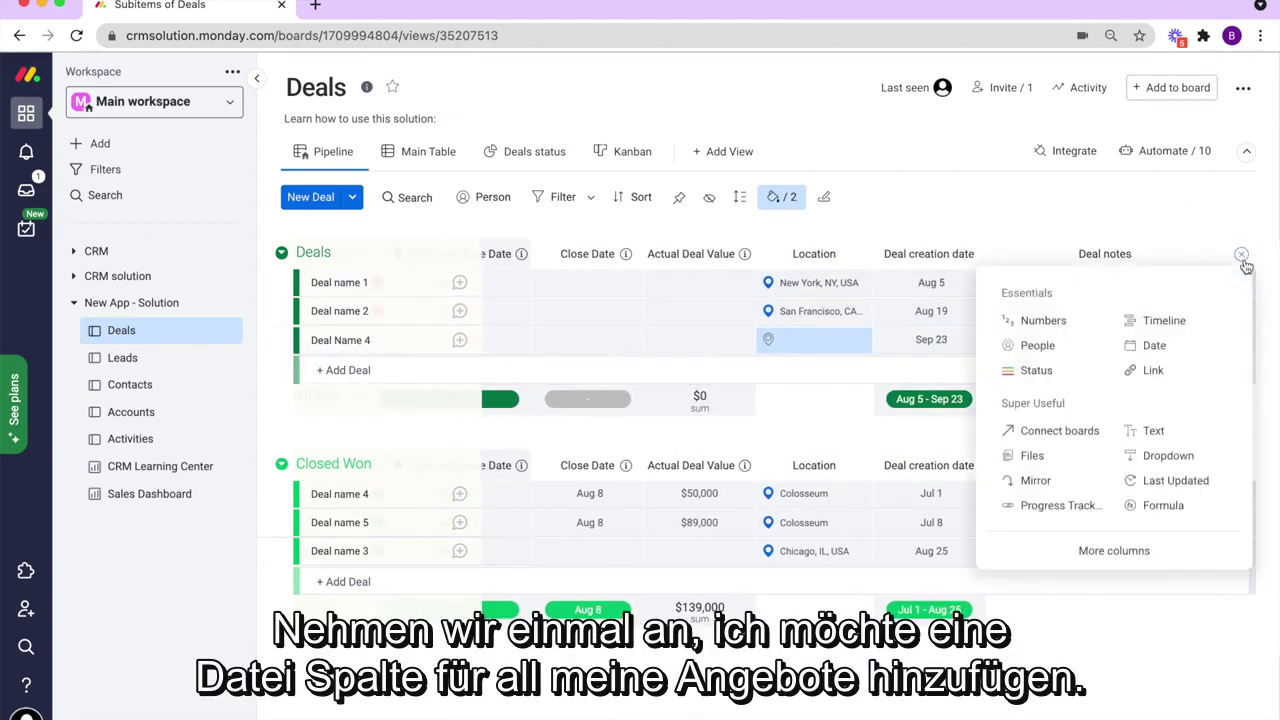
{"action": "left_click", "coordinate": [1048, 458]}
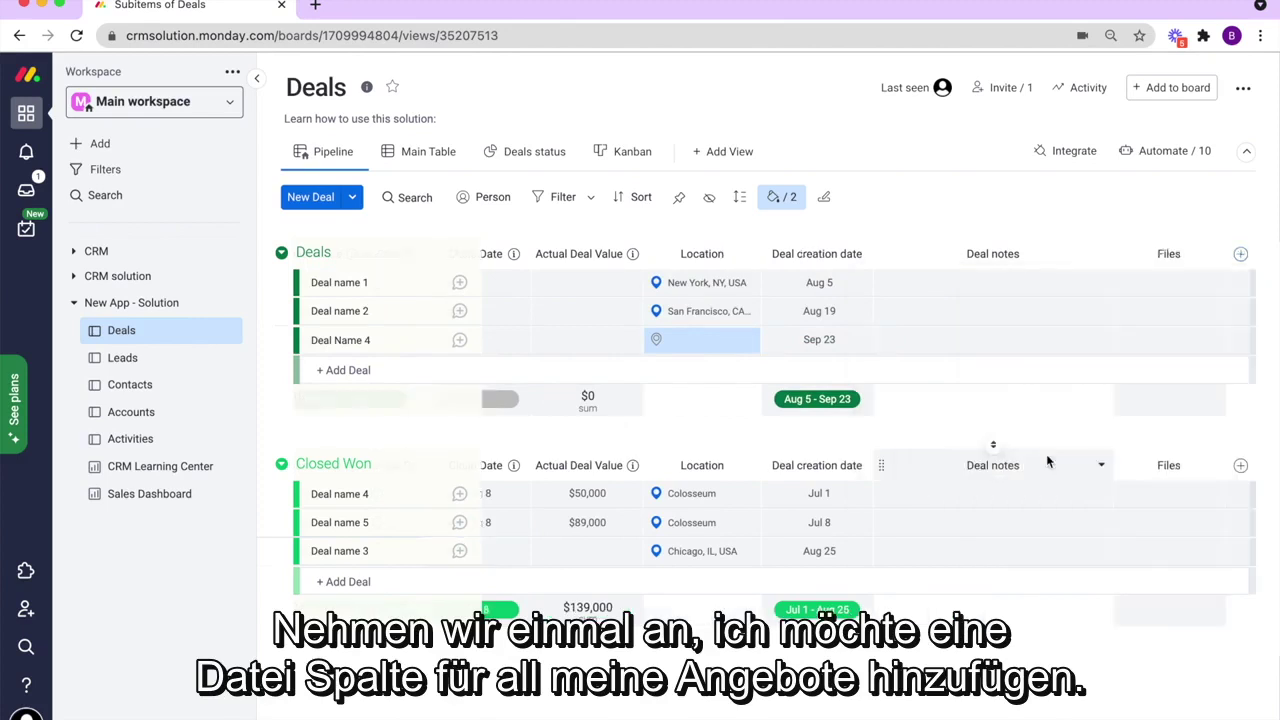
{"action": "left_click", "coordinate": [1168, 253]}
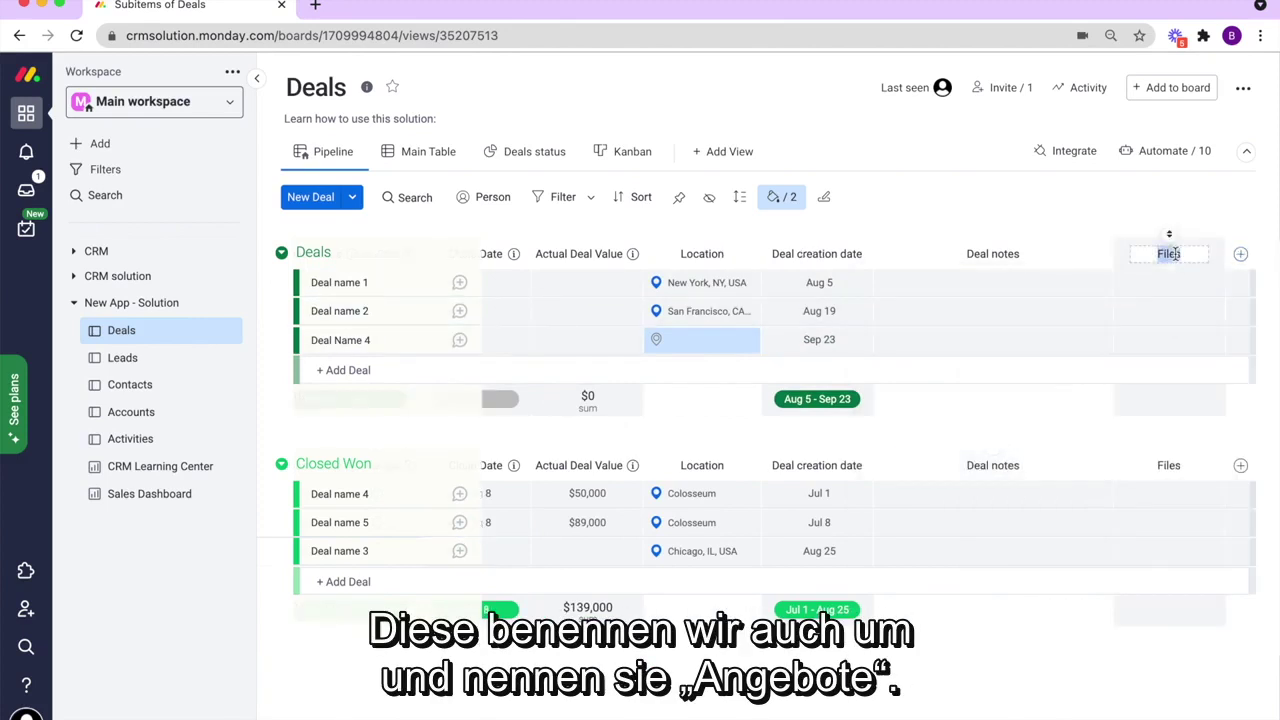
{"action": "type", "text": "Quotes"}
{"action": "key", "text": "Return"}
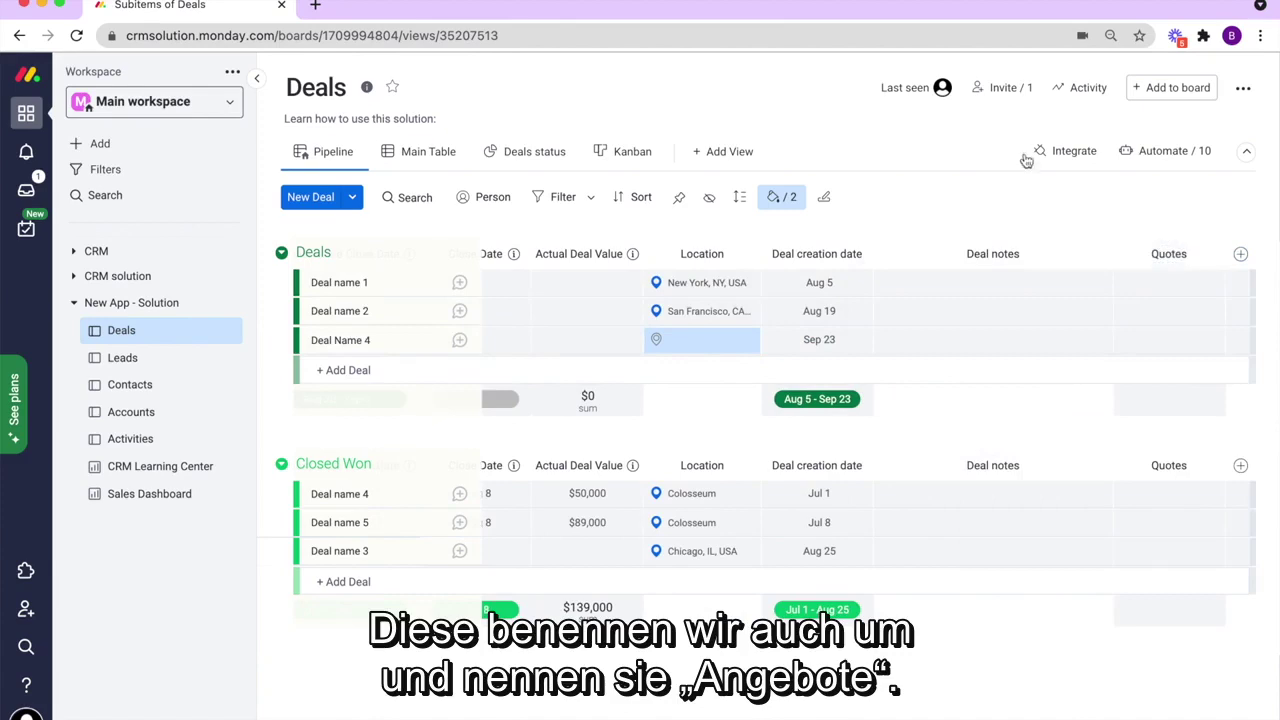
Check the file sources for Deal Name 4 in the Quotes column without attaching anything, and delete the Quotes column.
{"action": "left_click", "coordinate": [1180, 342]}
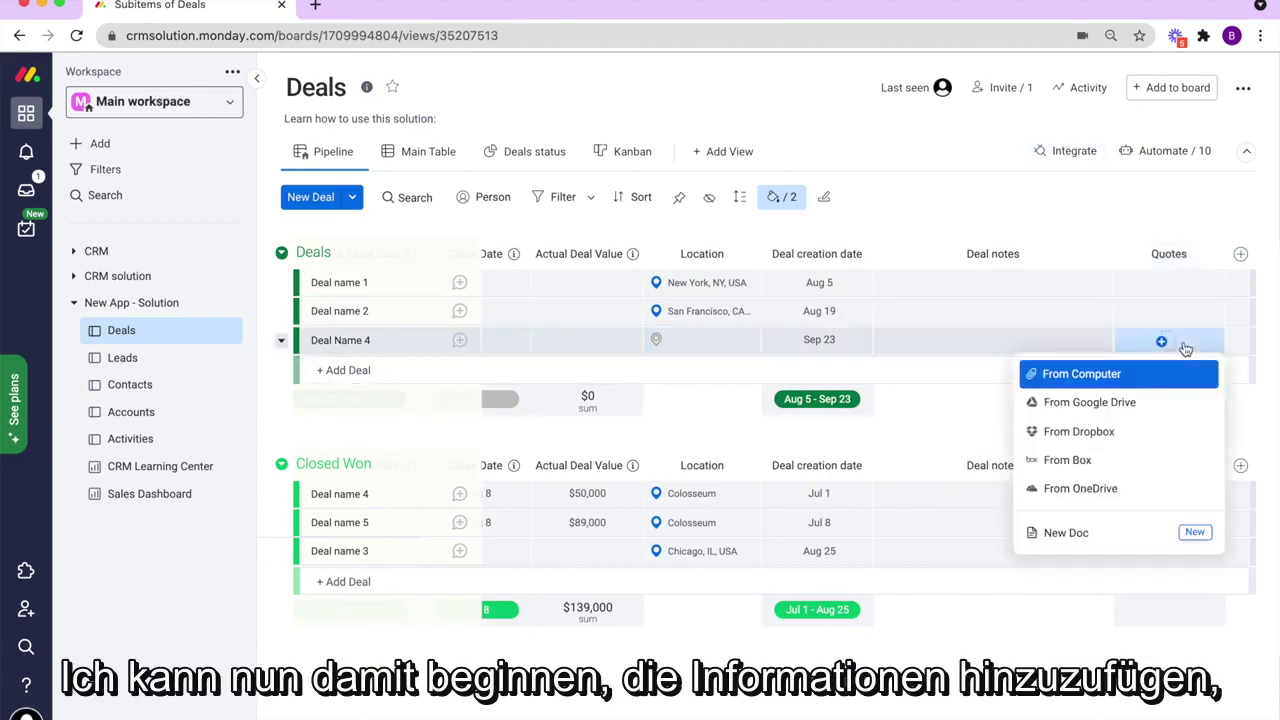
{"action": "left_click", "coordinate": [957, 399]}
{"action": "left_click", "coordinate": [1213, 253]}
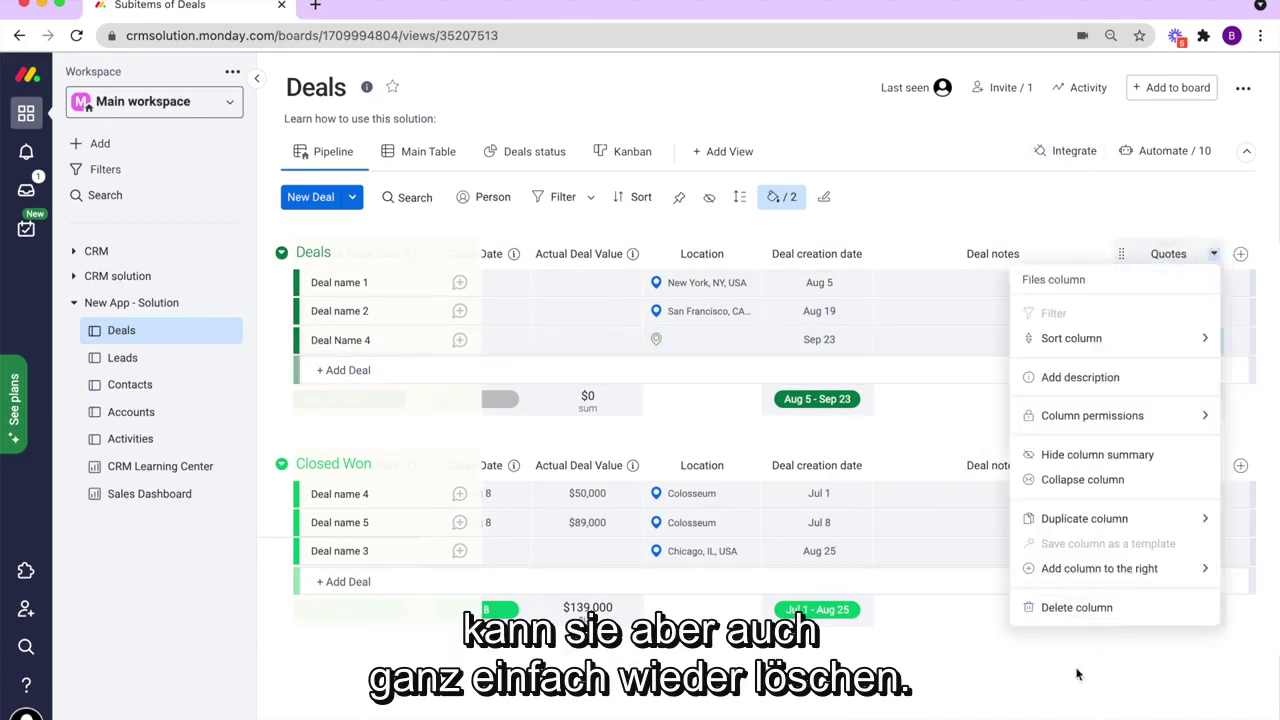
{"action": "left_click", "coordinate": [1059, 618]}
{"action": "left_click", "coordinate": [828, 180]}
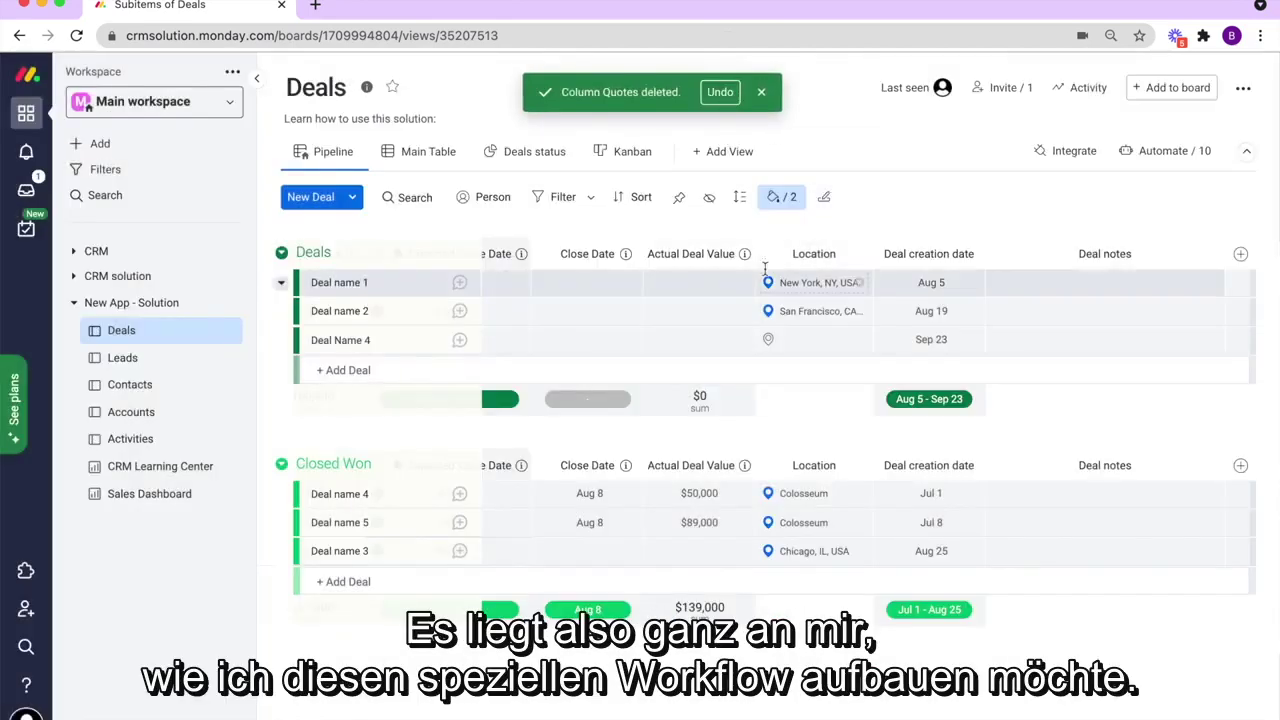
{"action": "scroll", "coordinate": [631, 405], "scroll_direction": "left", "scroll_amount": 10}
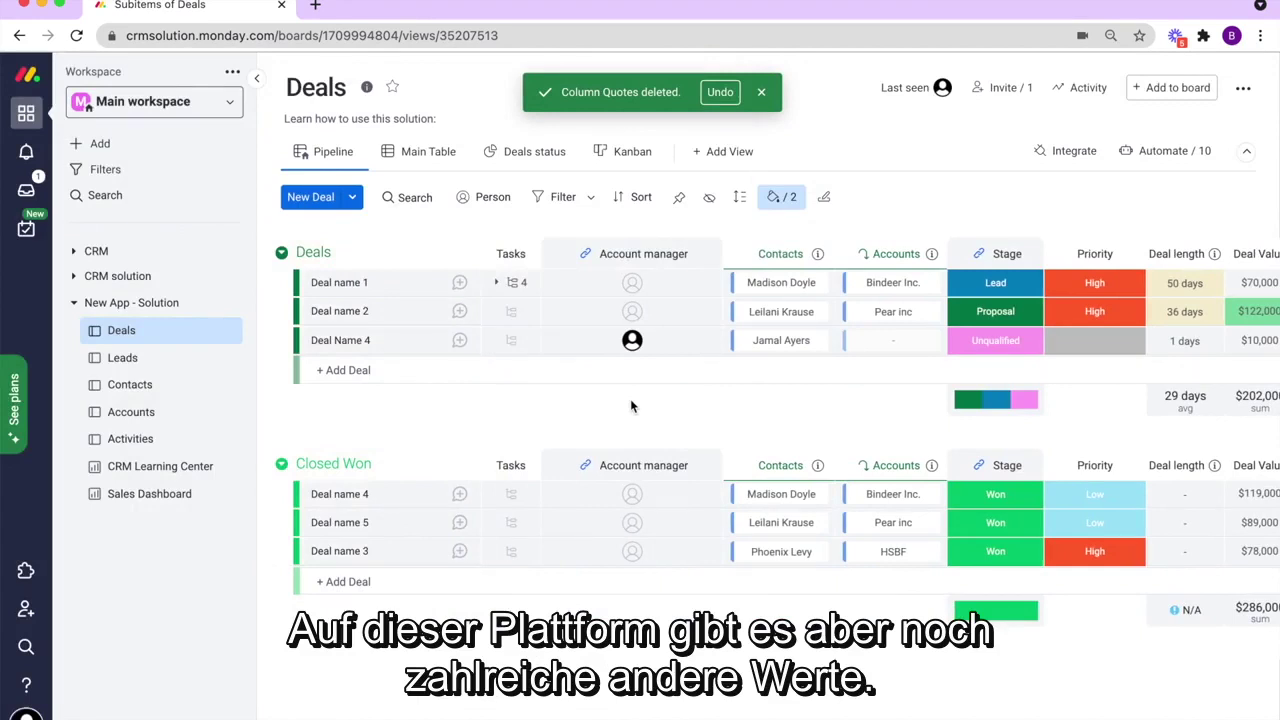
{"action": "left_click", "coordinate": [761, 92]}
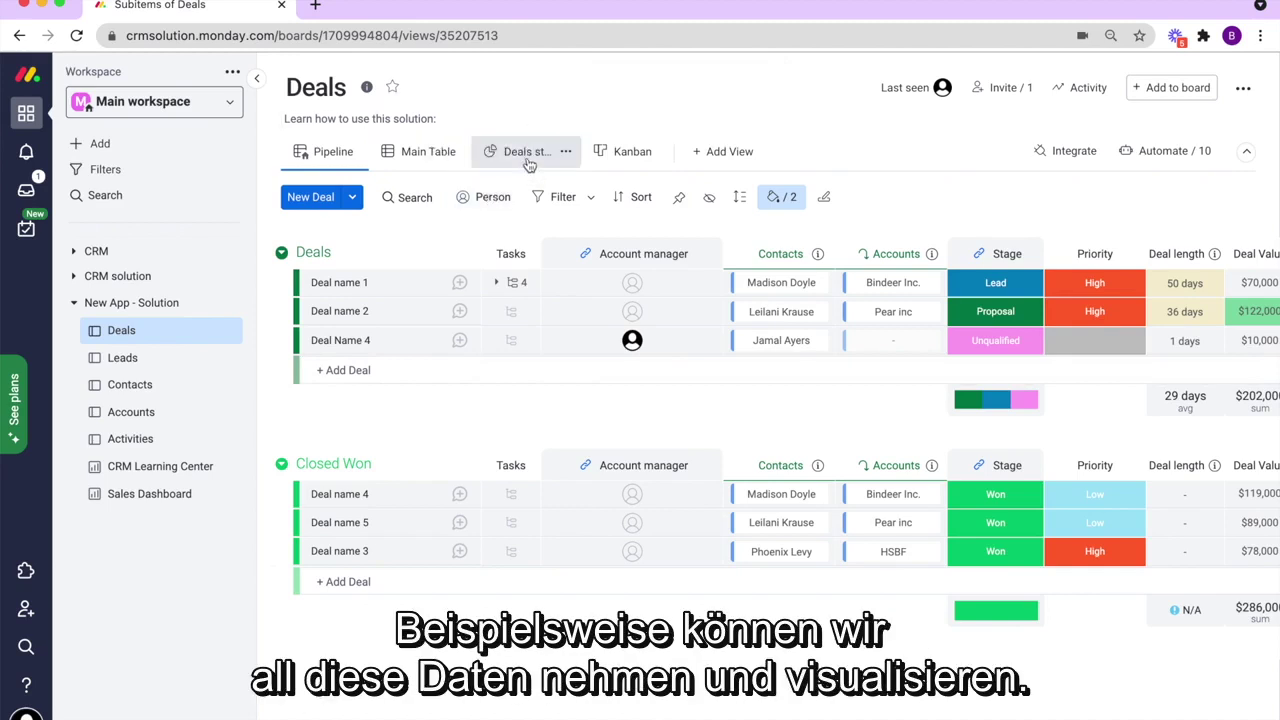
View the Deals status chart, and move Deal name 2 from the Proposal stage to Negotiation in the Kanban view.
{"action": "left_click", "coordinate": [528, 163]}
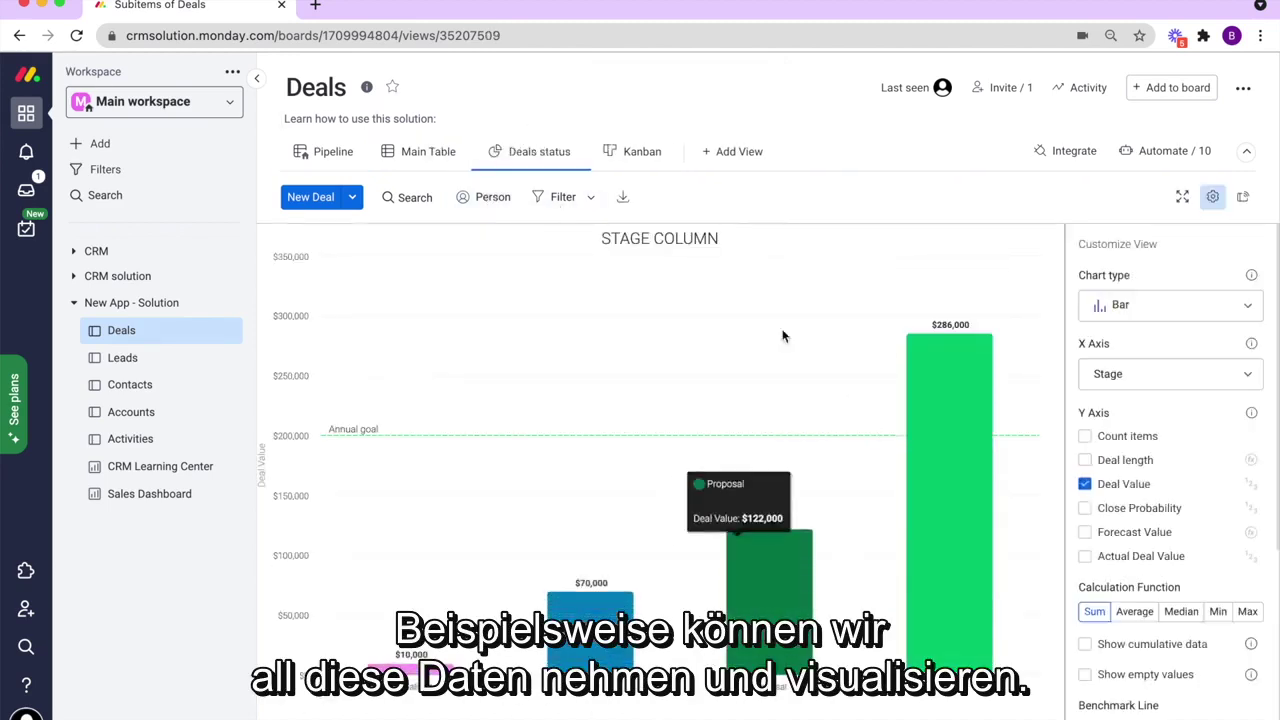
{"action": "left_click", "coordinate": [614, 143]}
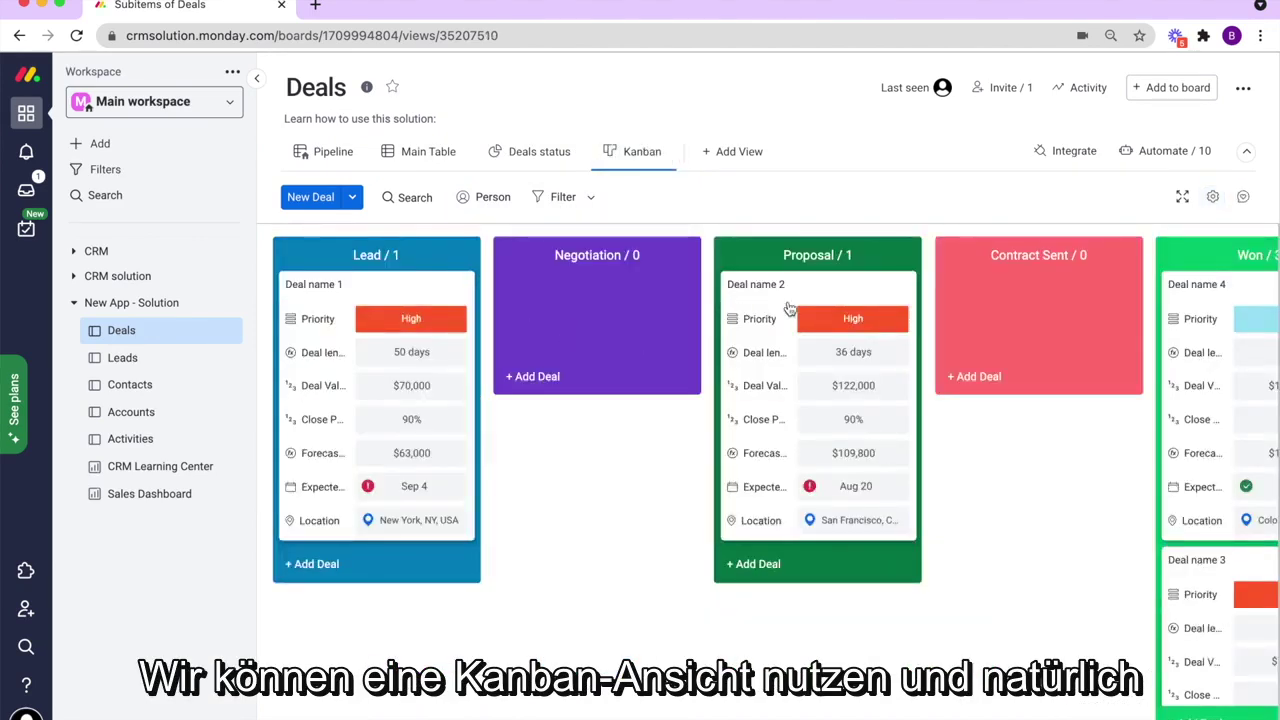
{"action": "left_click_drag", "start_coordinate": [795, 388], "coordinate": [578, 383]}
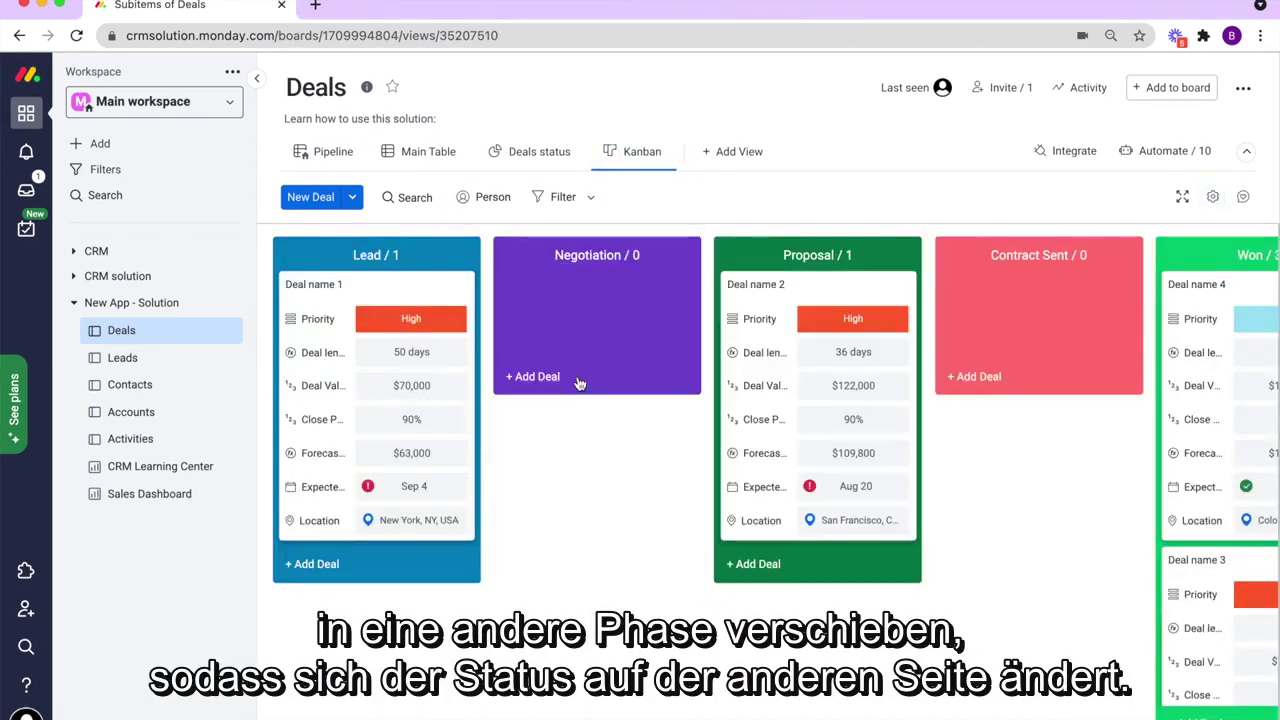
{"action": "left_click_drag", "start_coordinate": [789, 391], "coordinate": [585, 352]}
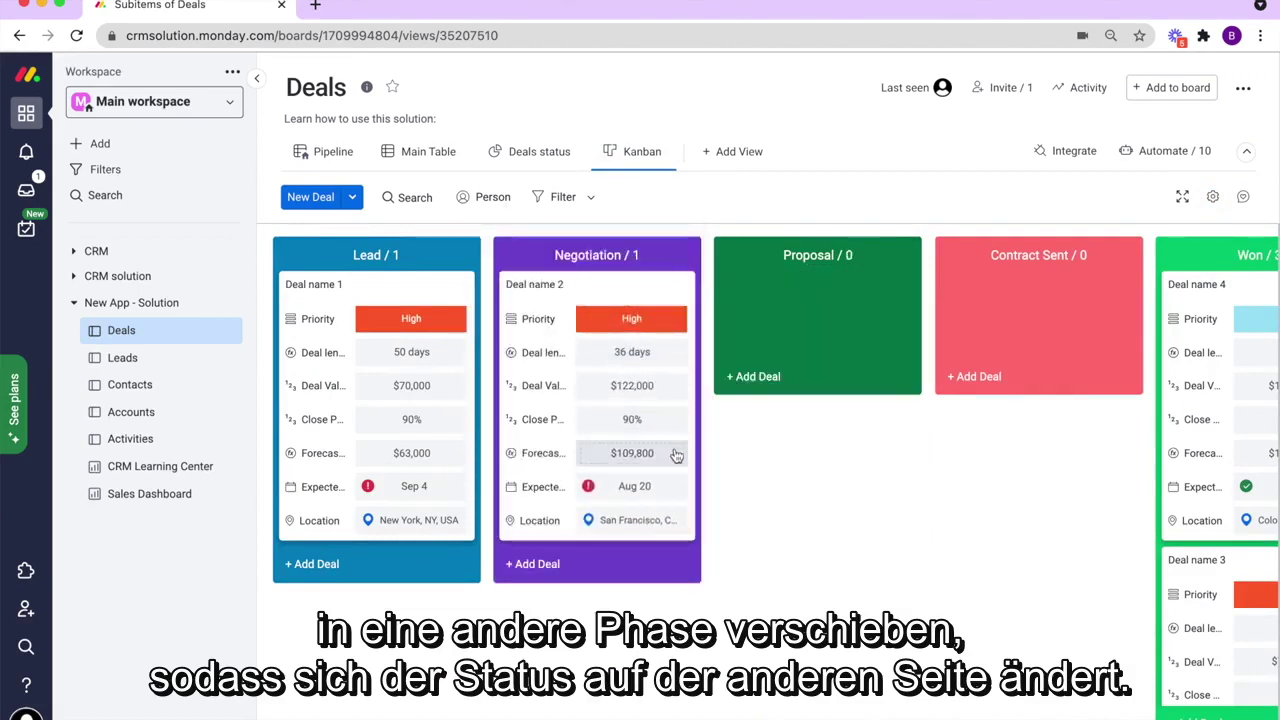
Rearrange the Kanban stages by moving the Won column after Empty and the Negotiation column after Proposal.
{"action": "scroll", "coordinate": [929, 495], "scroll_direction": "right", "scroll_amount": 6}
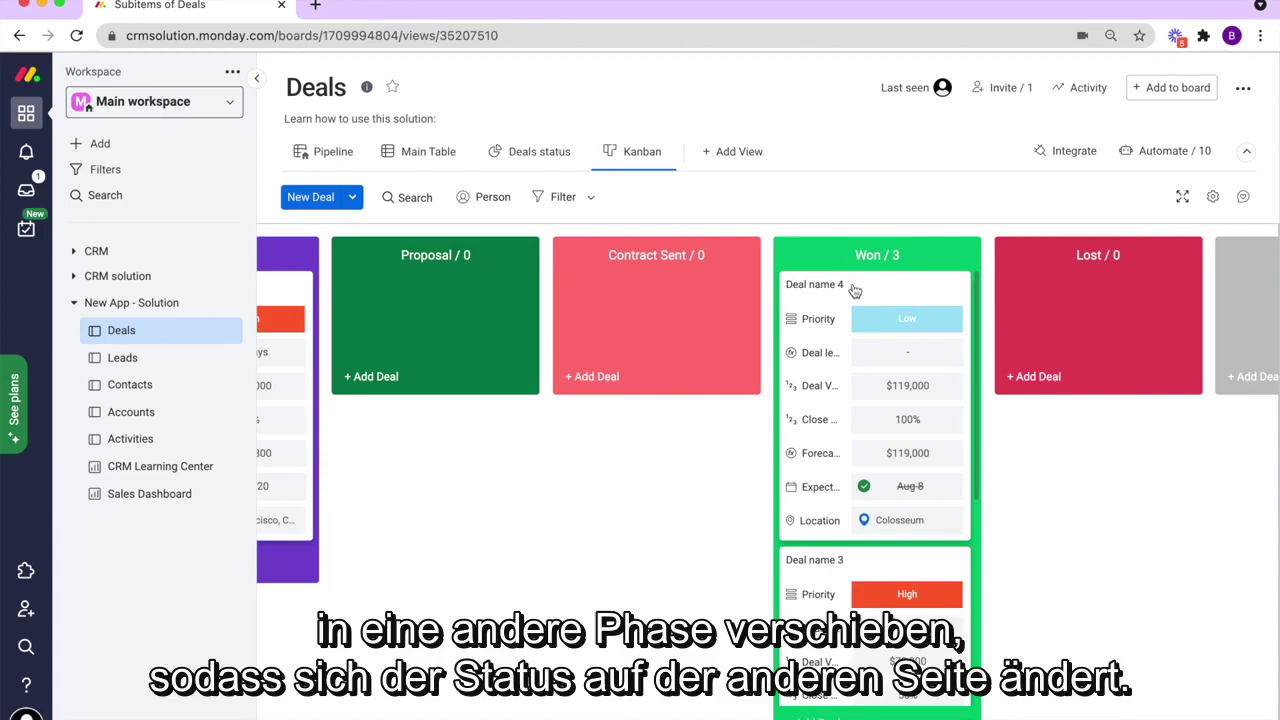
{"action": "left_click_drag", "start_coordinate": [790, 251], "coordinate": [1217, 286]}
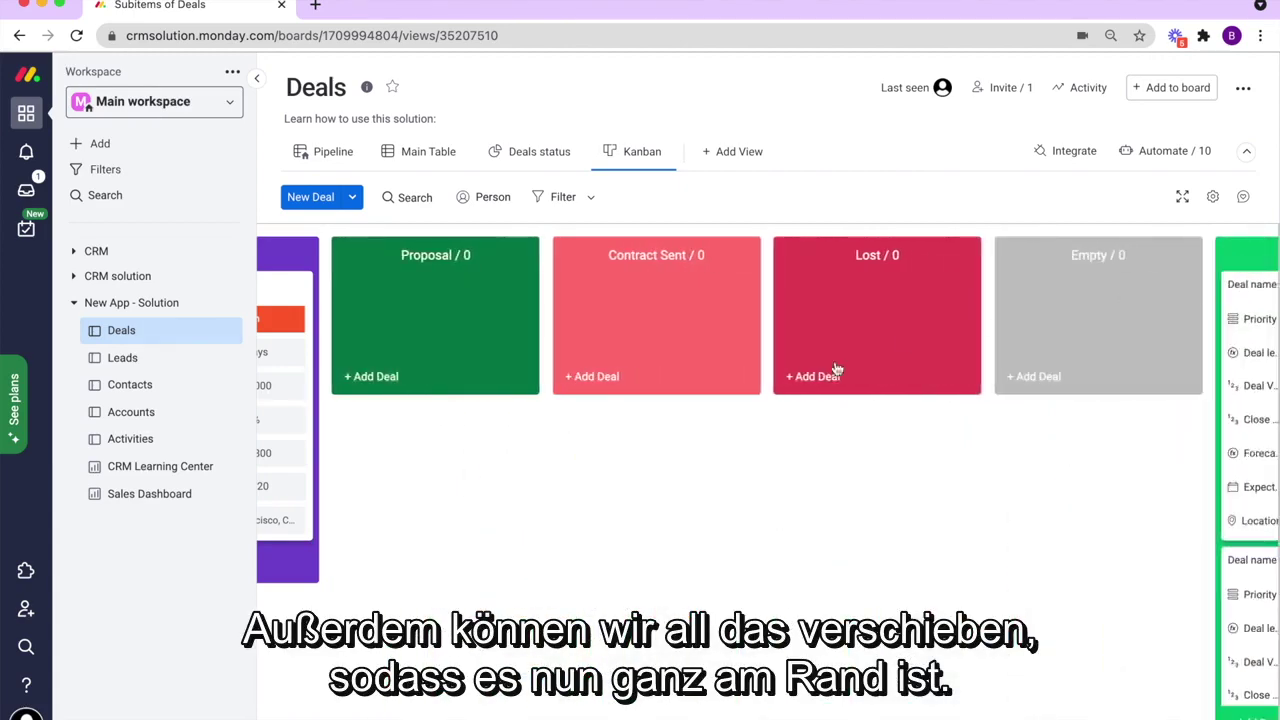
{"action": "scroll", "coordinate": [836, 370], "scroll_direction": "right", "scroll_amount": 3}
{"action": "scroll", "coordinate": [837, 370], "scroll_direction": "left", "scroll_amount": 8}
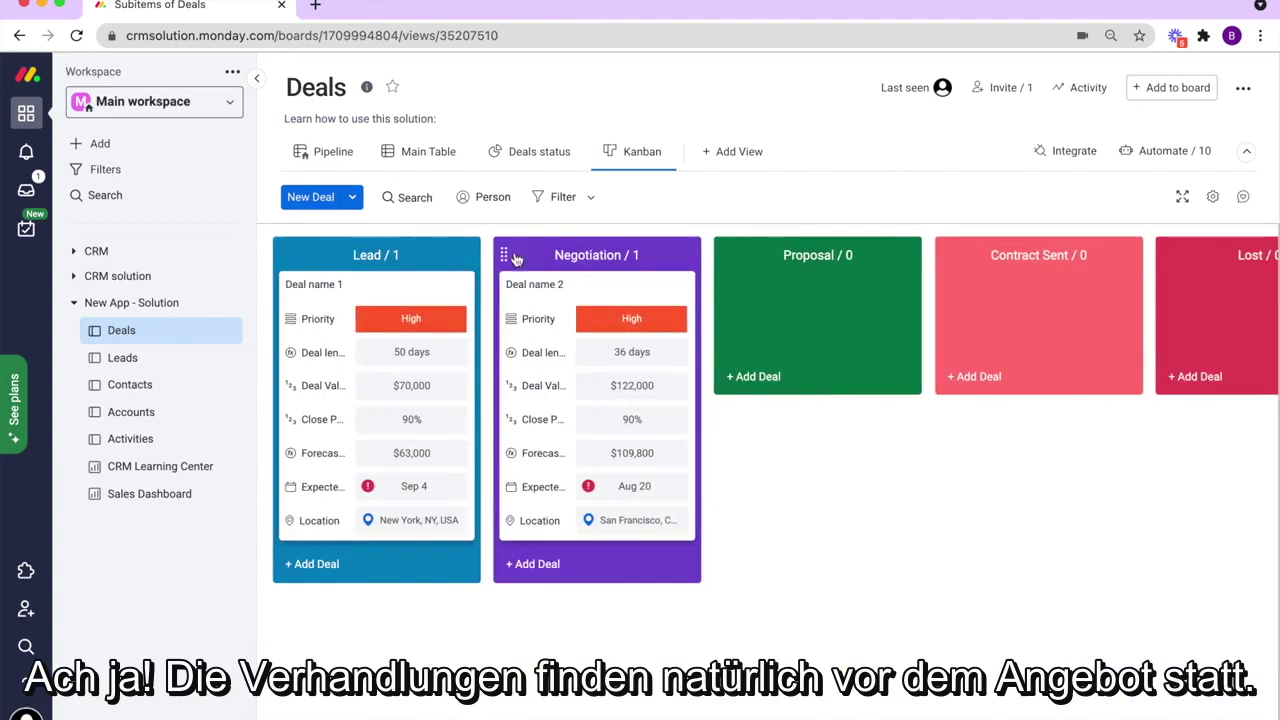
{"action": "left_click_drag", "start_coordinate": [530, 256], "coordinate": [766, 257]}
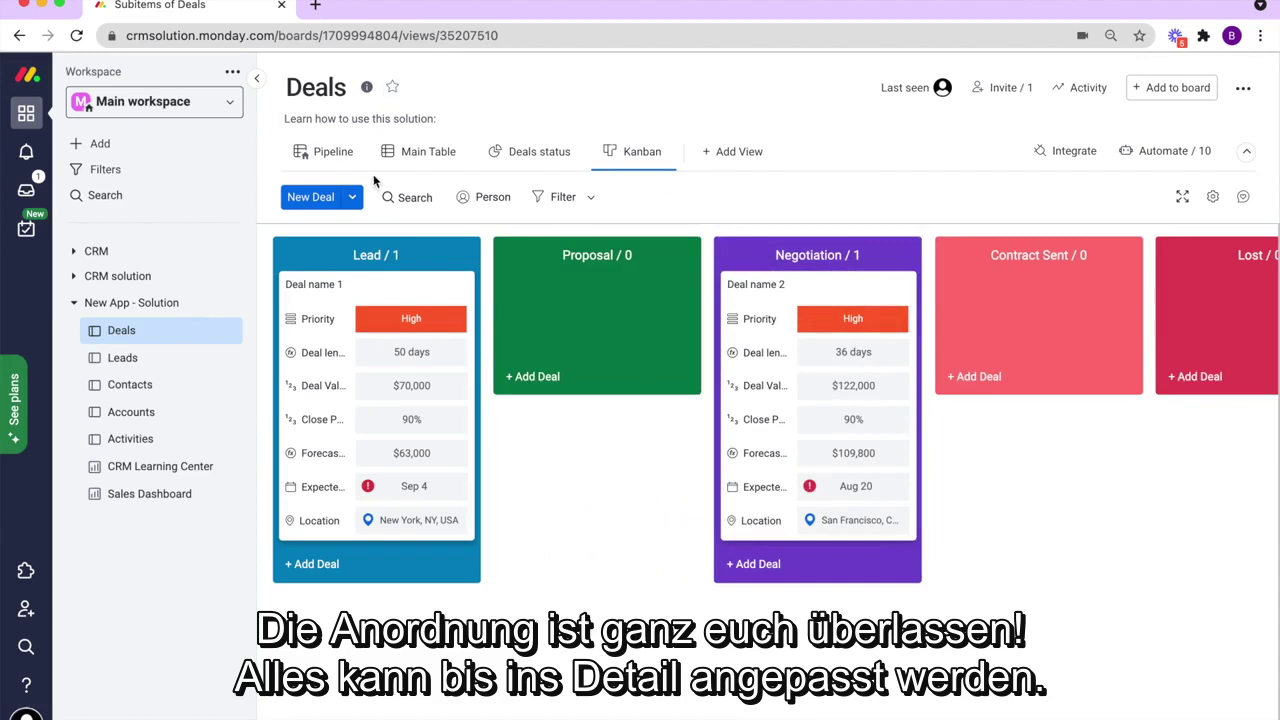
Return to the Pipeline view and check the Deals board's automations without changing any.
{"action": "left_click", "coordinate": [333, 160]}
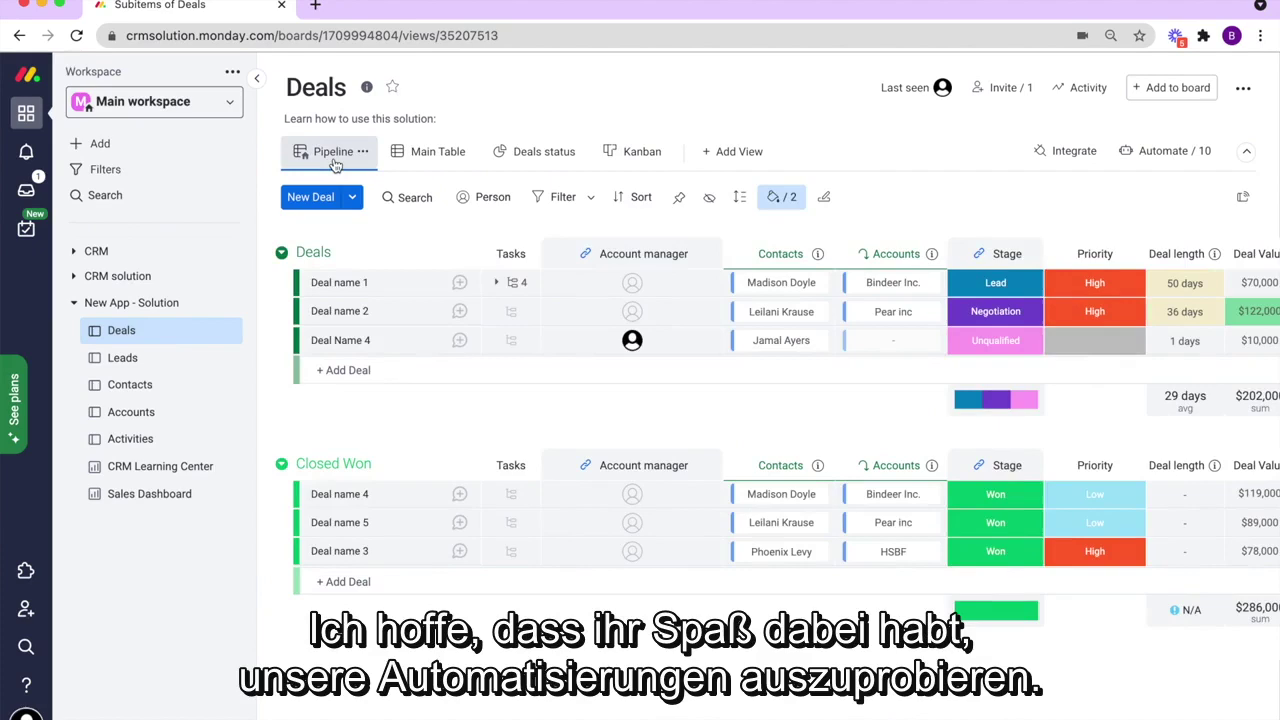
{"action": "left_click", "coordinate": [1147, 160]}
{"action": "left_click", "coordinate": [1228, 95]}
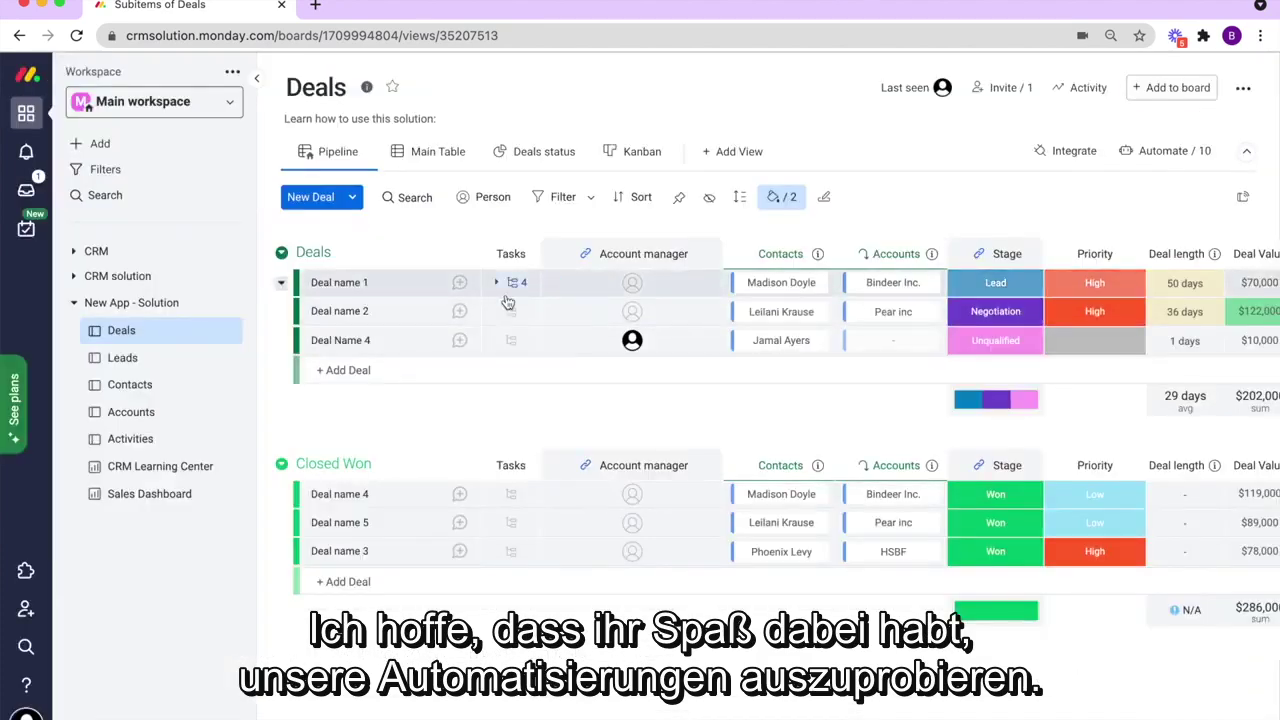
Open Deal name 1, look over the email composer and activity types in Emails & Activities, and start a Meeting activity.
{"action": "left_click", "coordinate": [457, 283]}
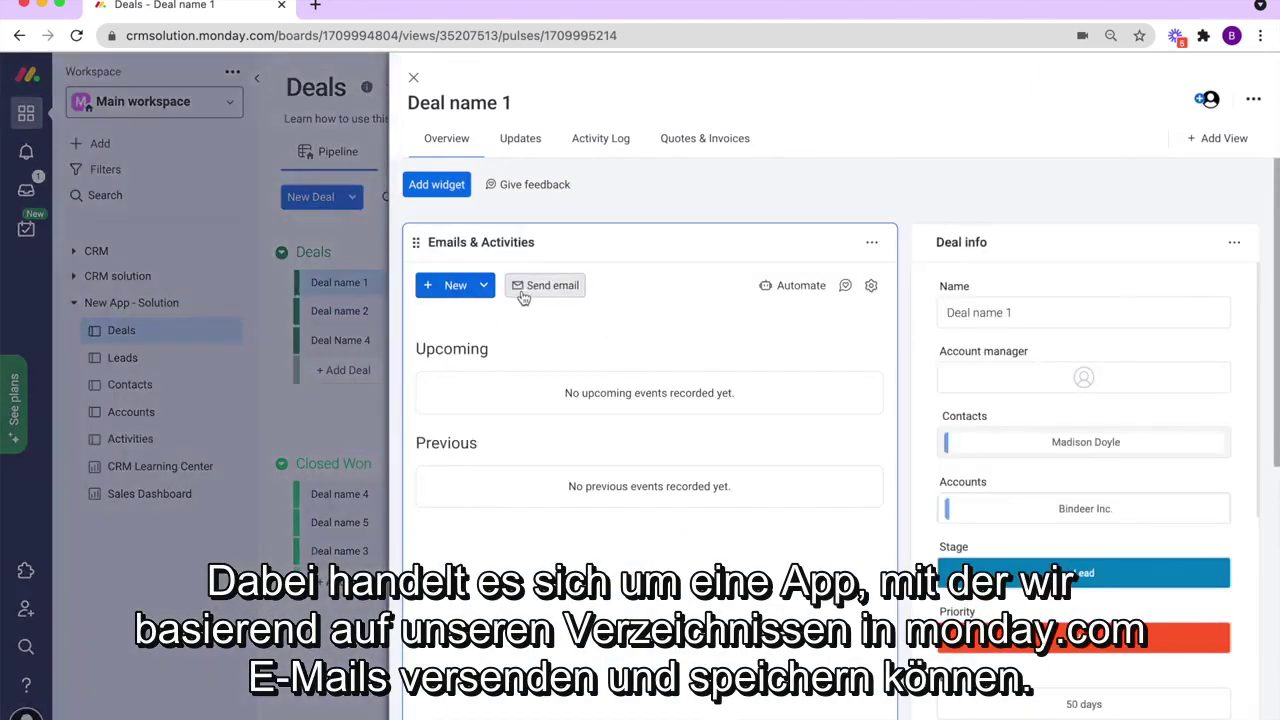
{"action": "left_click", "coordinate": [522, 290]}
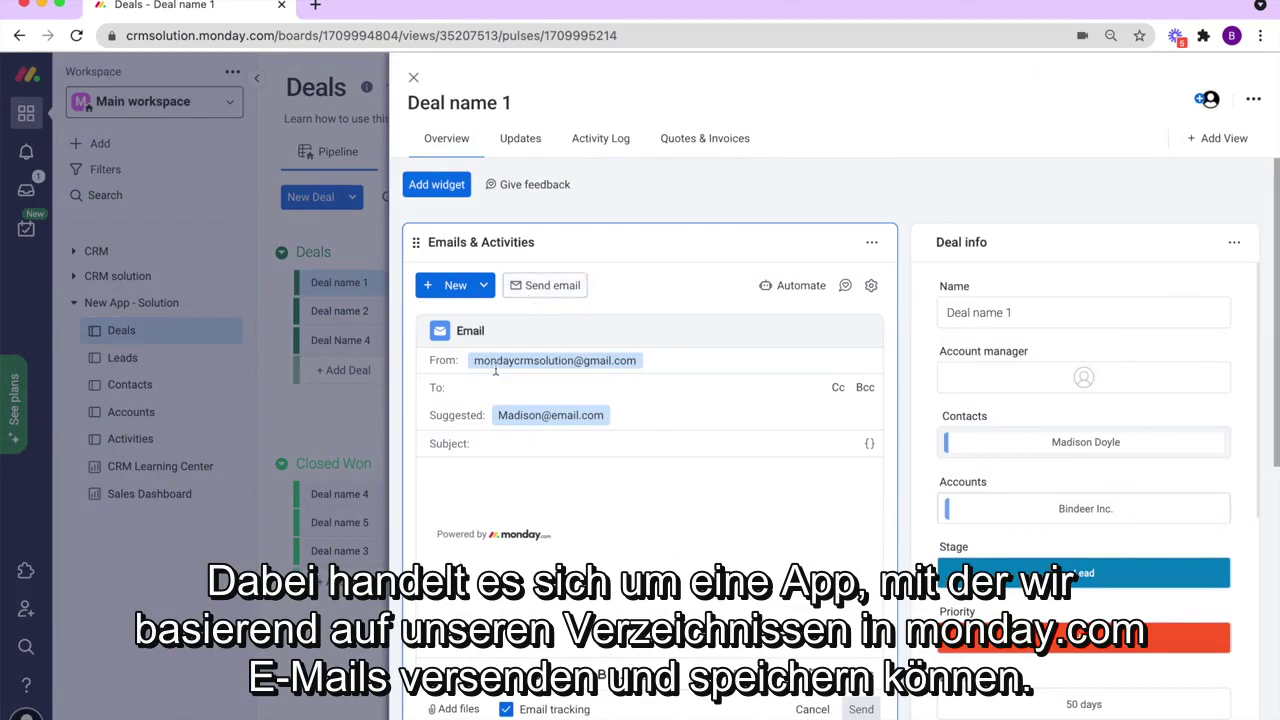
{"action": "left_click", "coordinate": [470, 286]}
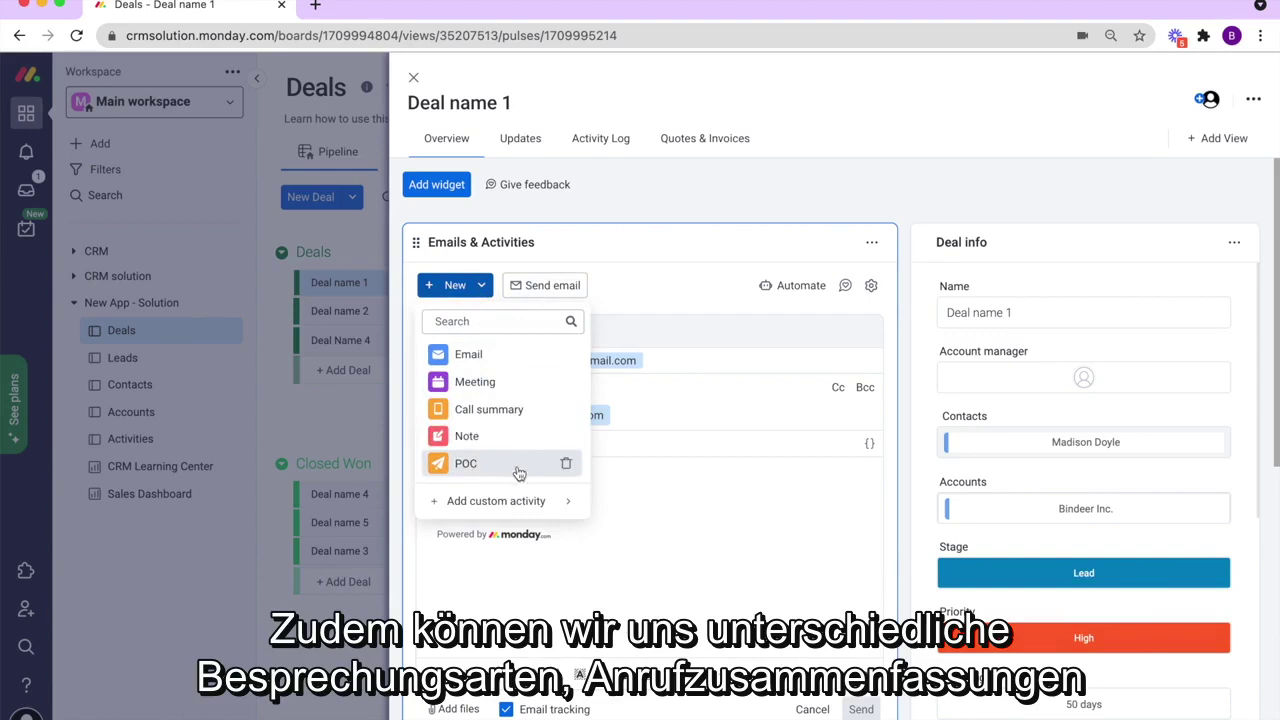
{"action": "left_click", "coordinate": [470, 351]}
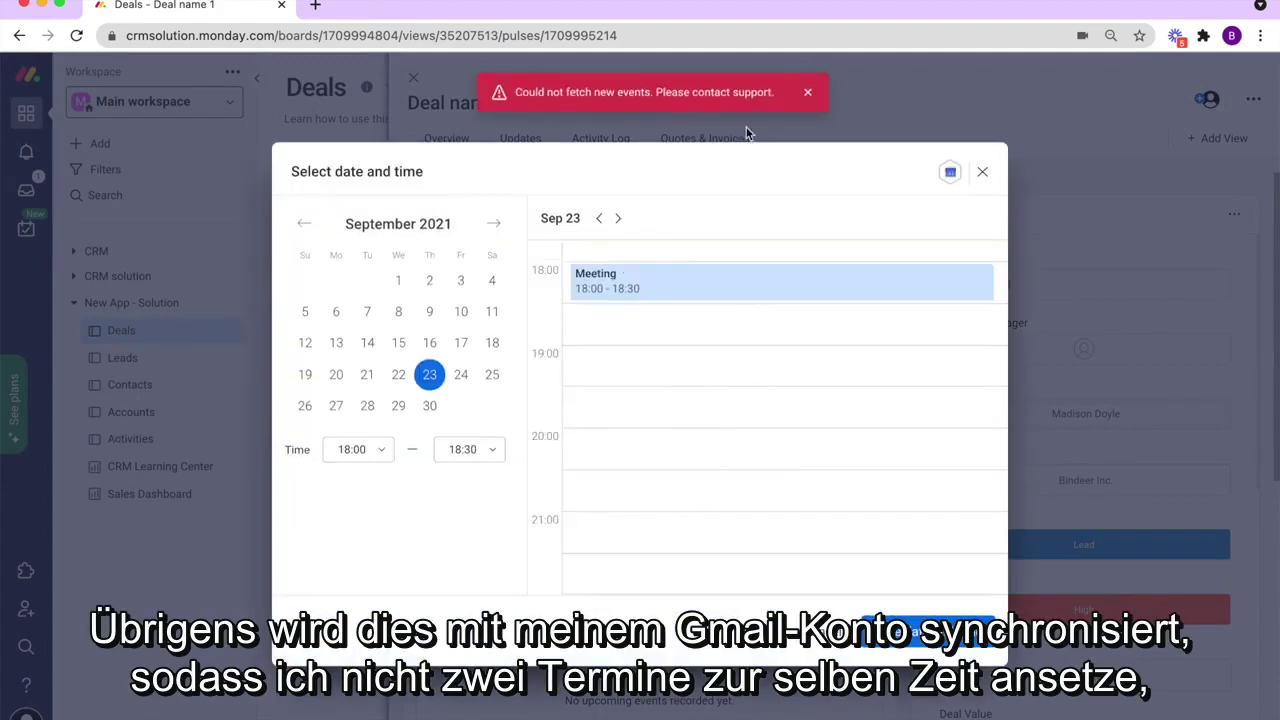
Check the September 23 schedule for the meeting, close the date picker without saving, and open the Activities board.
{"action": "left_click", "coordinate": [808, 92]}
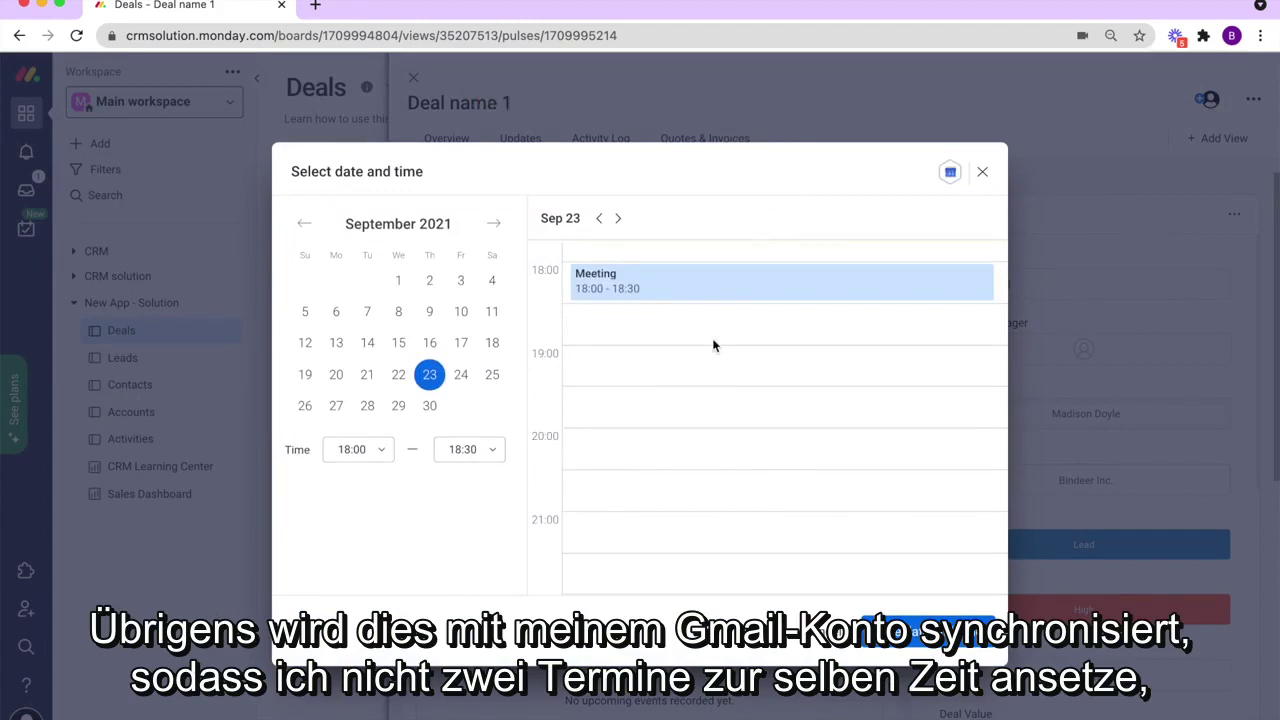
{"action": "scroll", "coordinate": [689, 343], "scroll_direction": "up", "scroll_amount": 4}
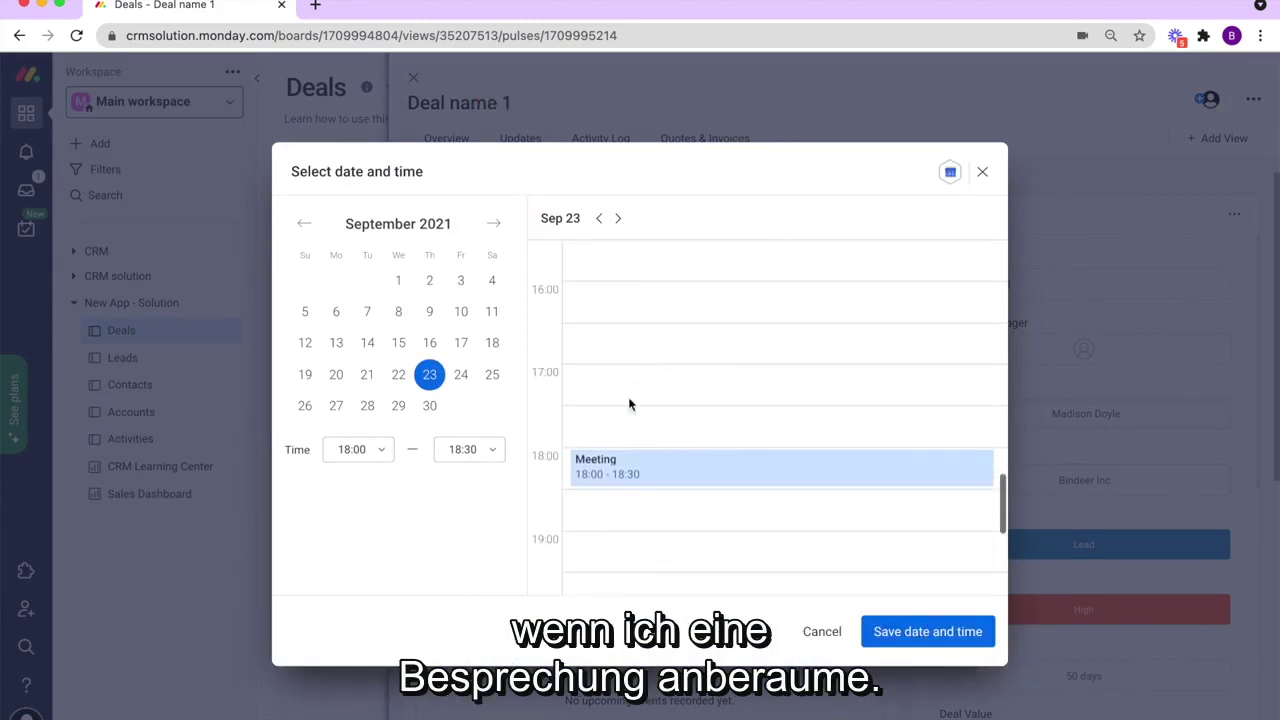
{"action": "left_click", "coordinate": [982, 172]}
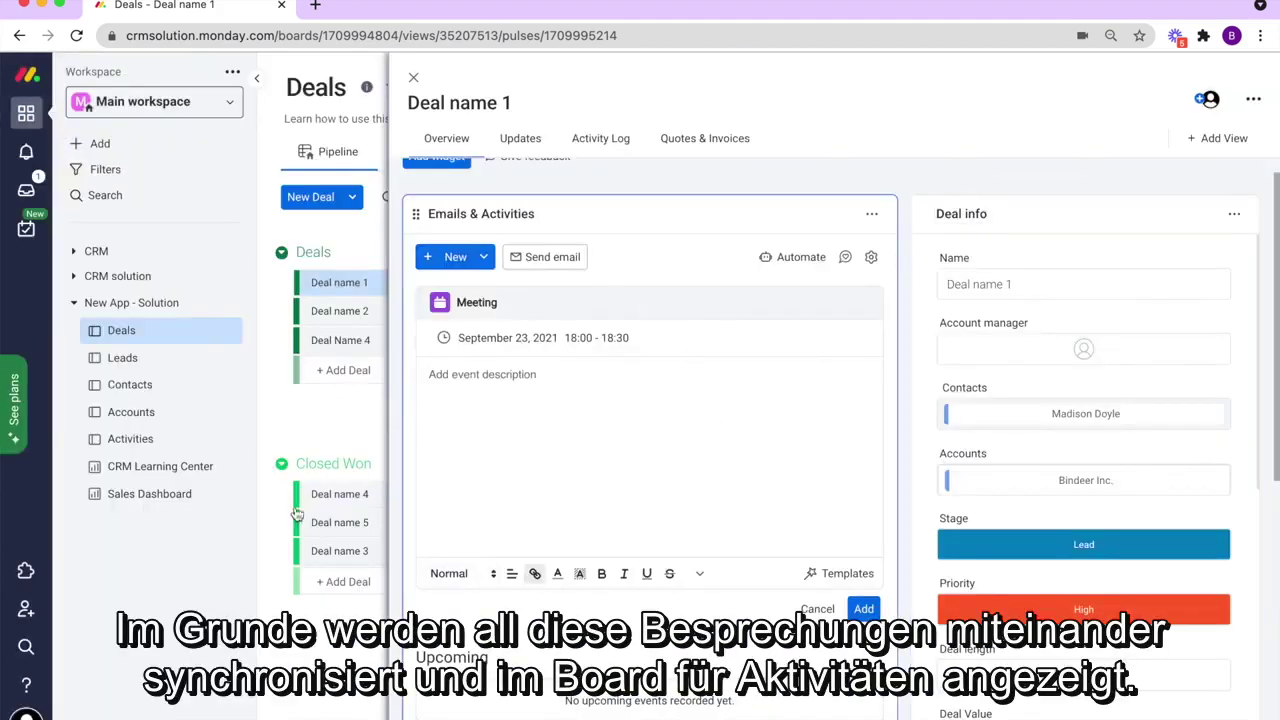
{"action": "left_click", "coordinate": [125, 447]}
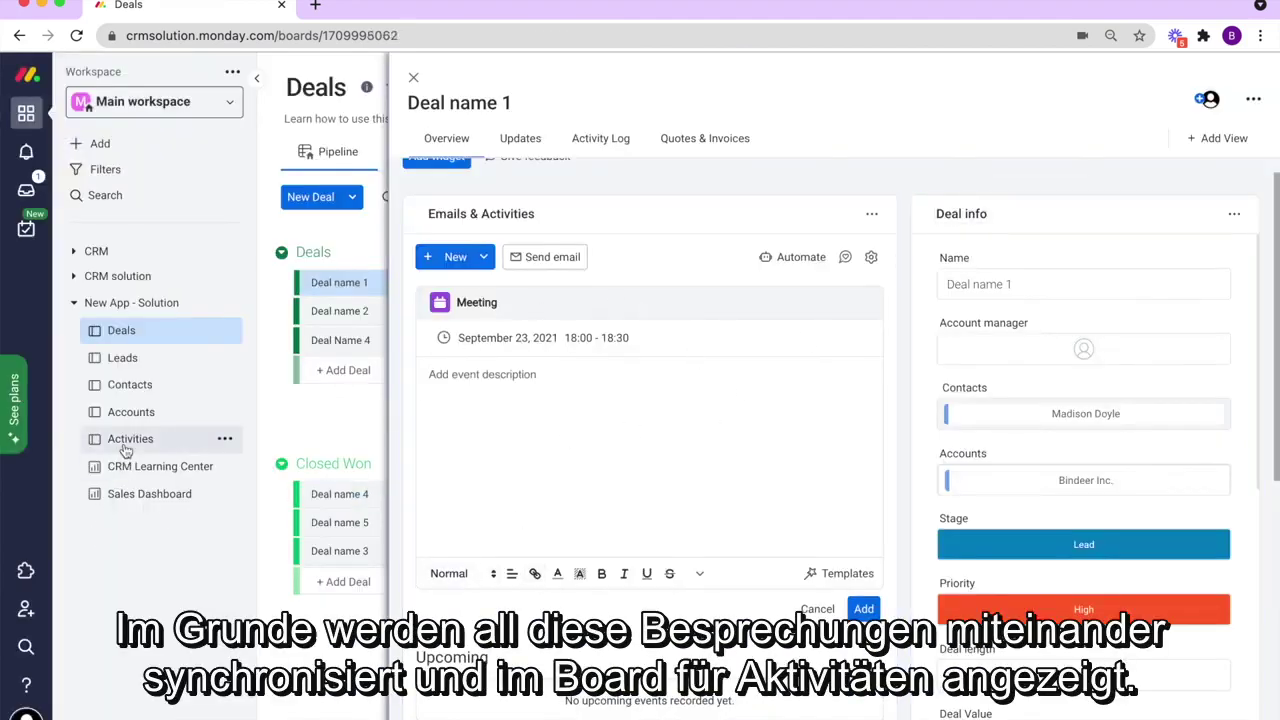